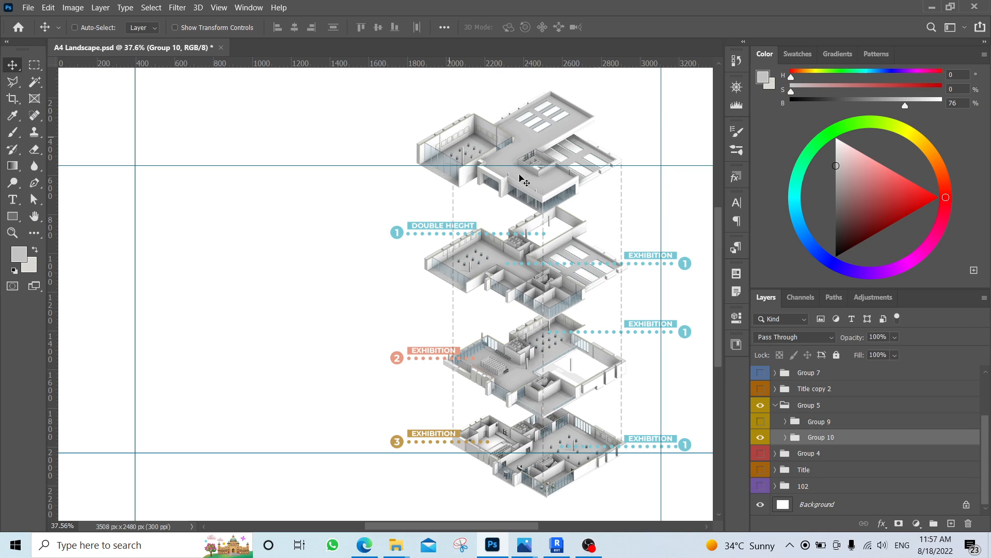
# - Switch to Revit and look over the commercial building model in the {3D} view
pyautogui.click(557, 545)
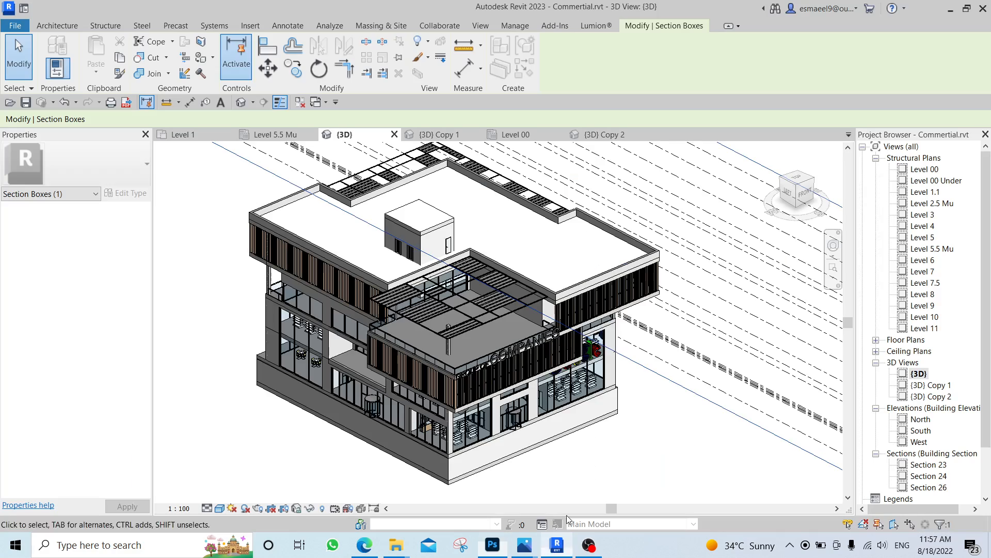
pyautogui.scroll(3, 596, 345)
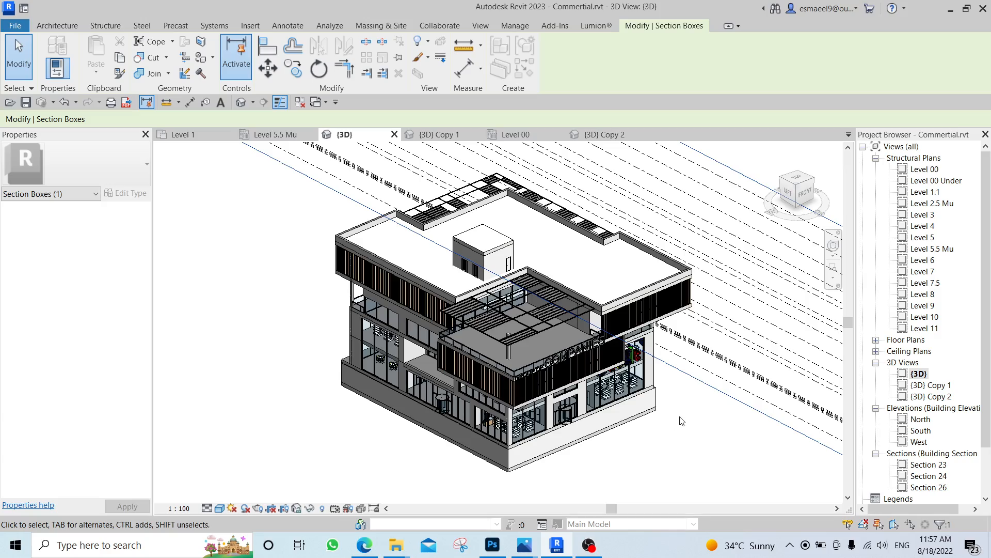
pyautogui.moveTo(682, 421)
pyautogui.keyDown('shift'); pyautogui.mouseDown(button='middle')
pyautogui.moveTo(633, 419)
pyautogui.moveTo(671, 417)
pyautogui.mouseUp(button='middle'); pyautogui.keyUp('shift')
pyautogui.moveTo(709, 379); pyautogui.dragTo(554, 301, button='middle')
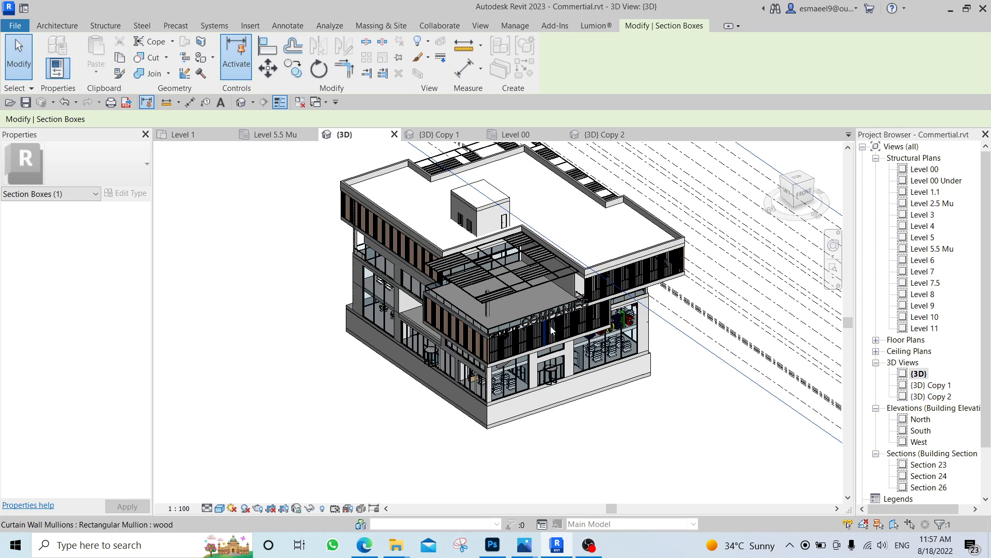
pyautogui.press('F8')
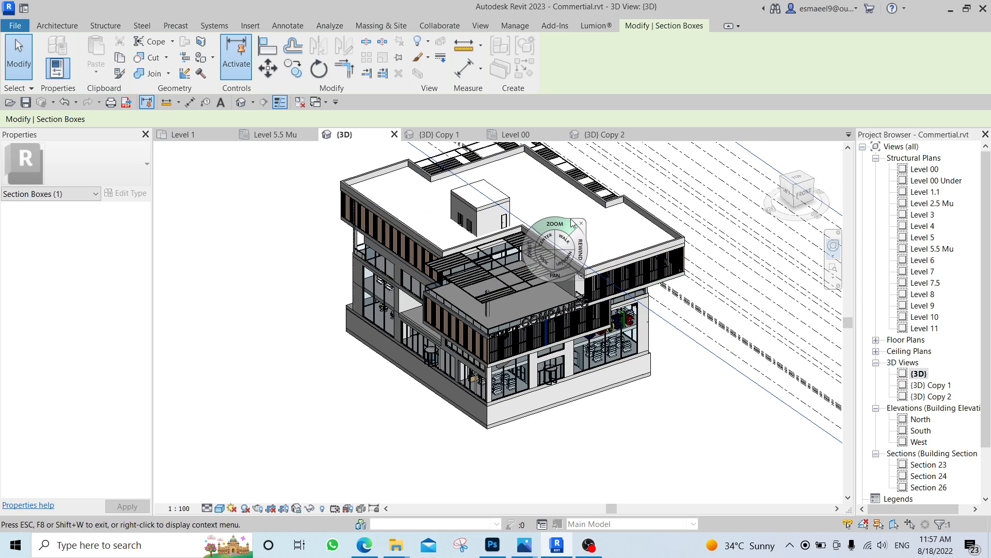
pyautogui.moveTo(506, 242); pyautogui.dragTo(517, 227)
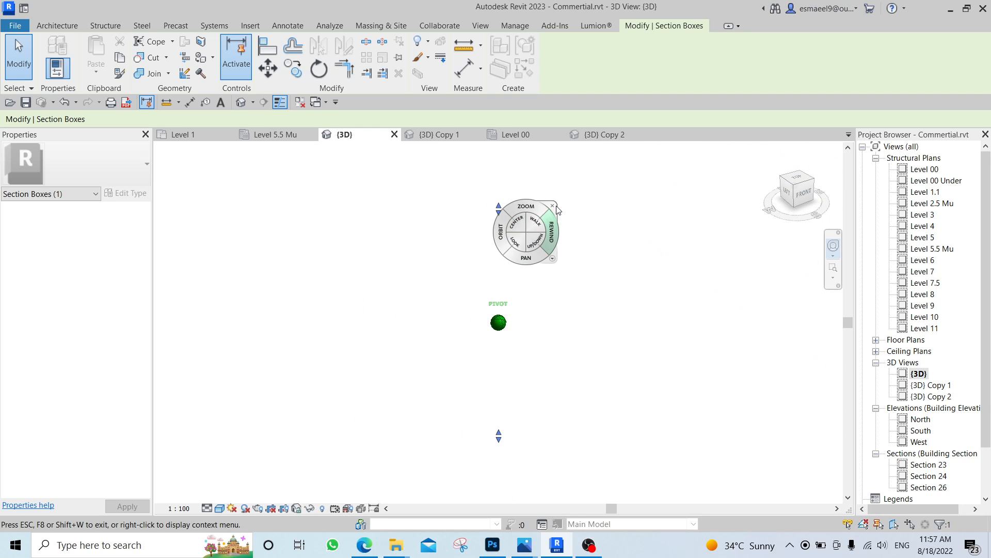
pyautogui.click(555, 231)
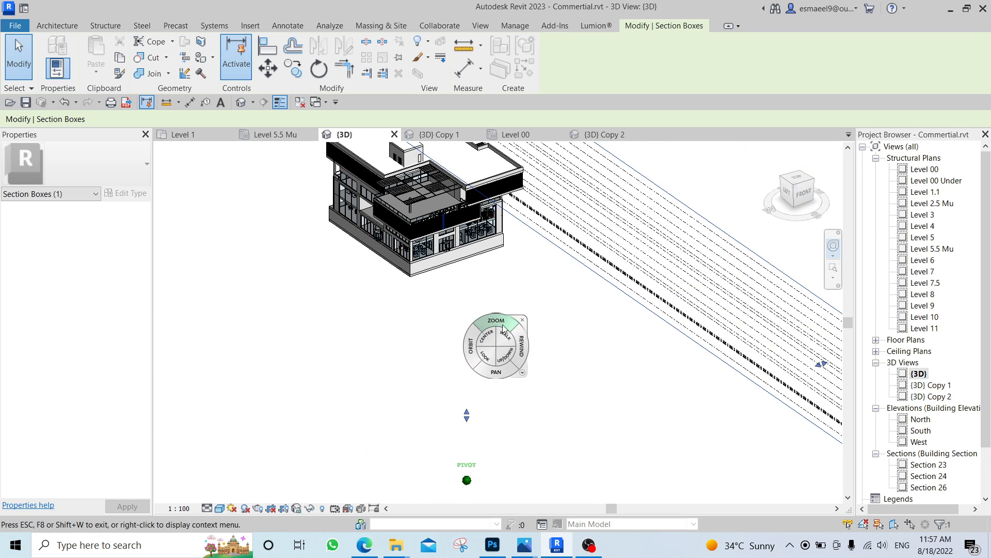
pyautogui.moveTo(488, 335); pyautogui.dragTo(471, 163)
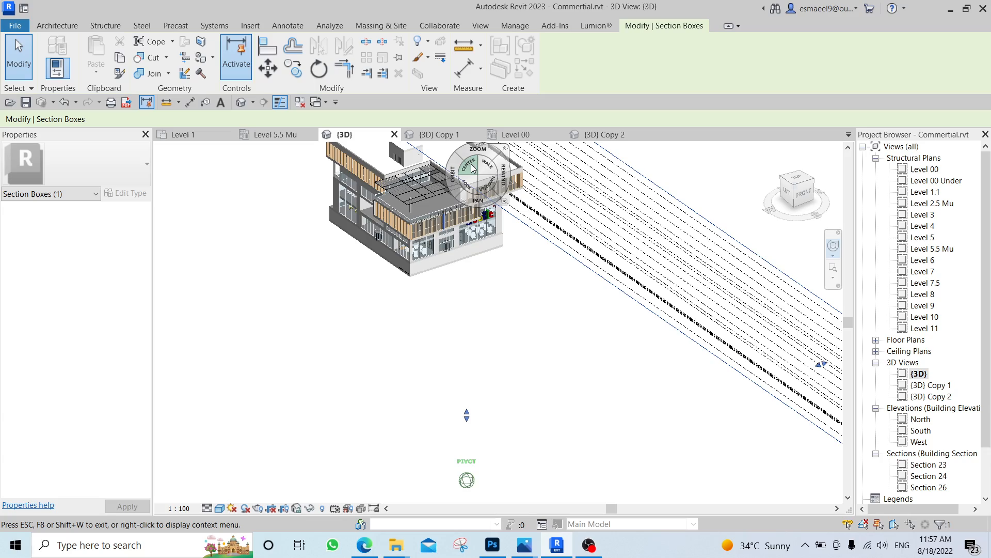
pyautogui.click(505, 149)
pyautogui.moveTo(535, 258); pyautogui.dragTo(506, 444, button='middle')
pyautogui.keyDown('shift'); pyautogui.moveTo(507, 444); pyautogui.dragTo(534, 368, button='middle'); pyautogui.keyUp('shift')
pyautogui.scroll(2, 459, 258)
pyautogui.click(458, 255)
pyautogui.click(480, 293)
pyautogui.press('Escape')
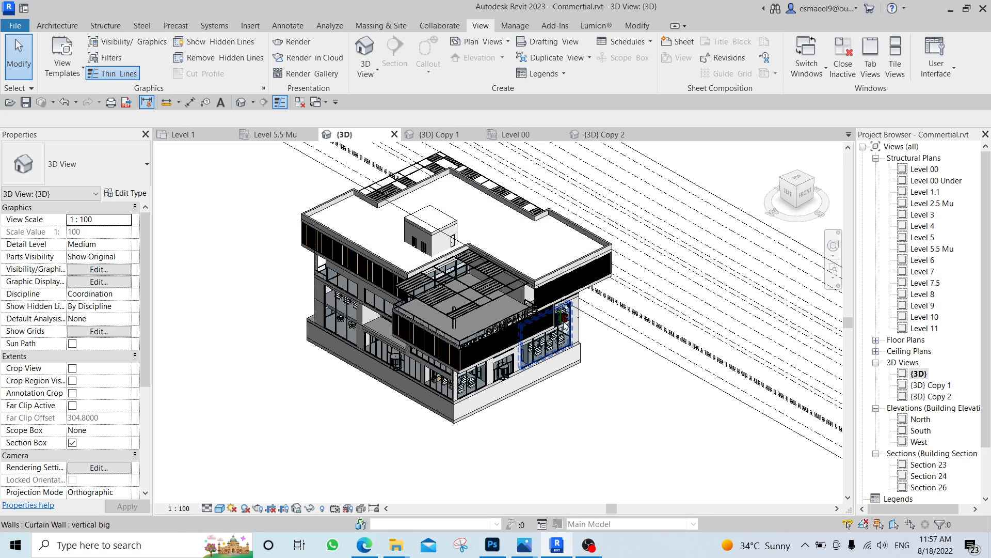
# - Duplicate the {3D} view with detailing
pyautogui.rightClick(919, 374)
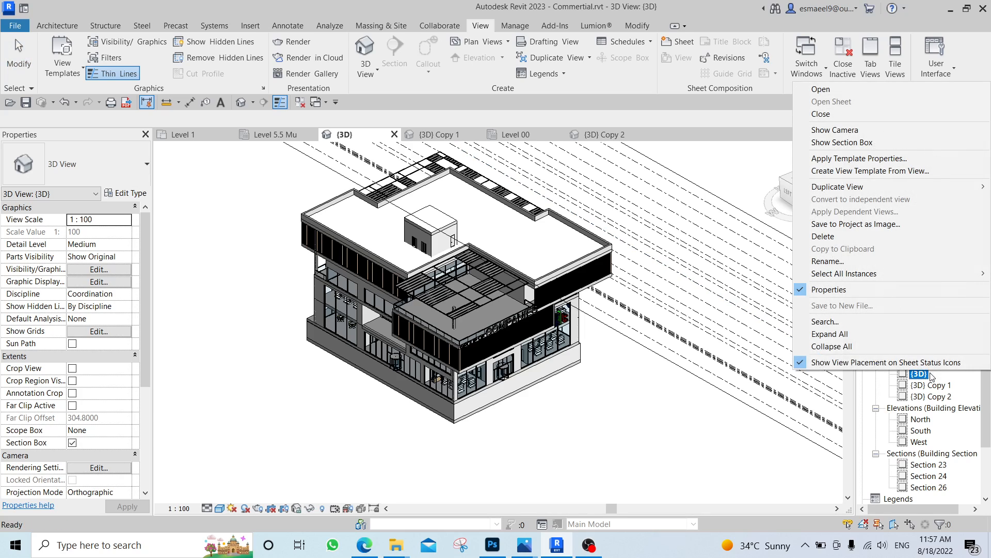
pyautogui.moveTo(852, 190)
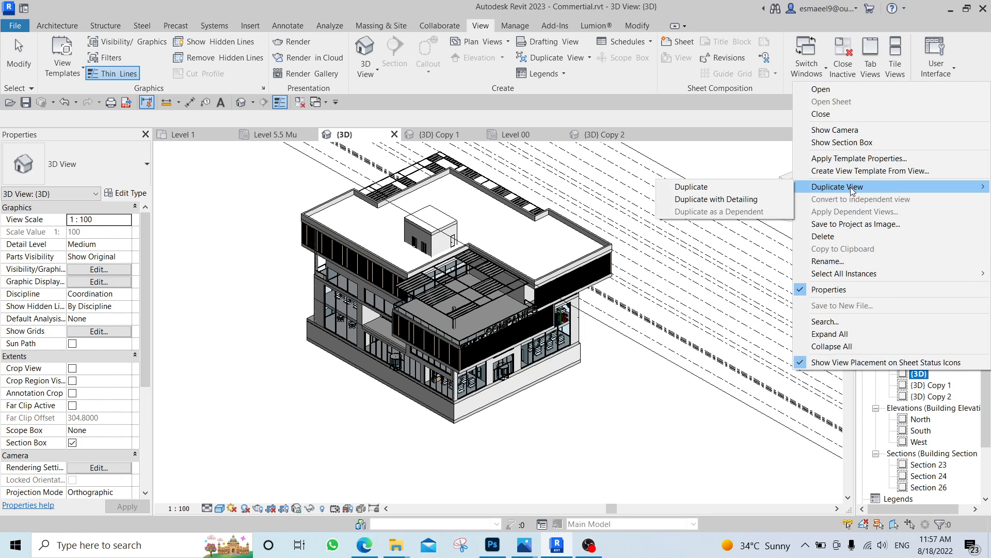
pyautogui.click(743, 199)
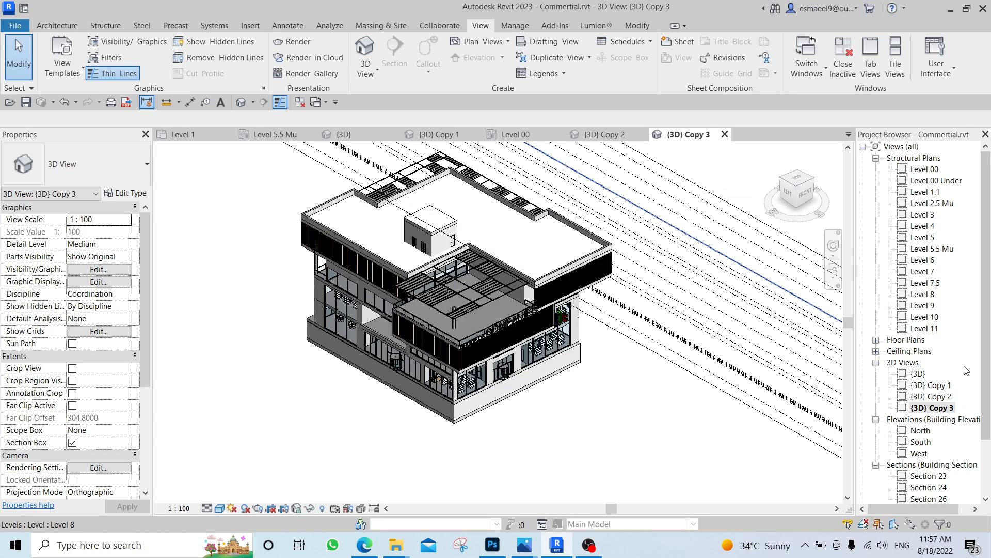
pyautogui.scroll(-2, 554, 325)
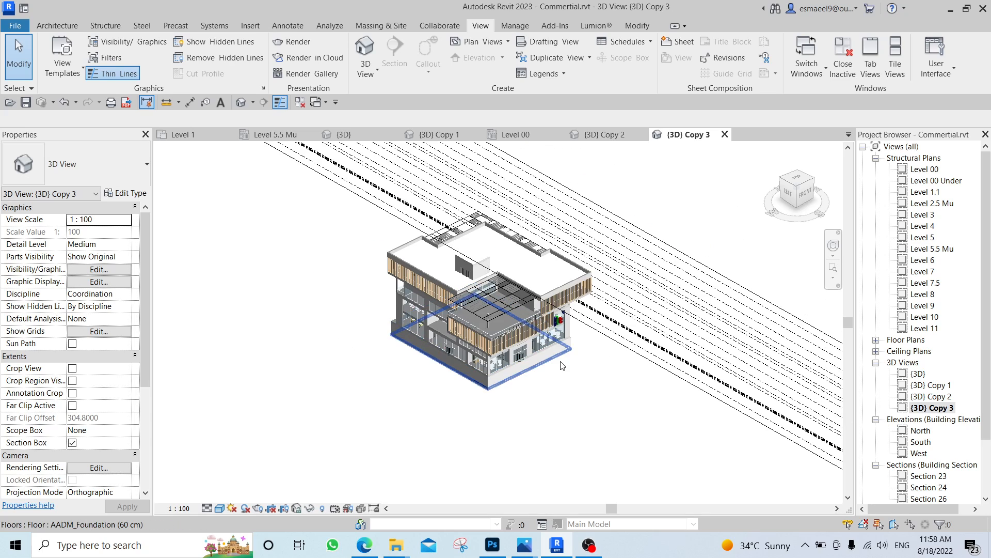
# - Rename the duplicated 3D view as new
pyautogui.rightClick(943, 409)
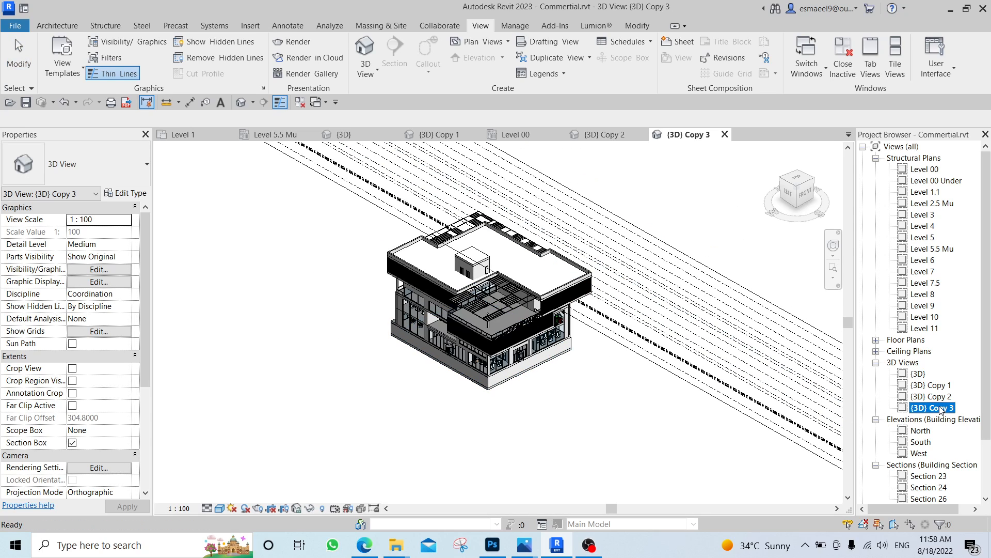
pyautogui.click(948, 425)
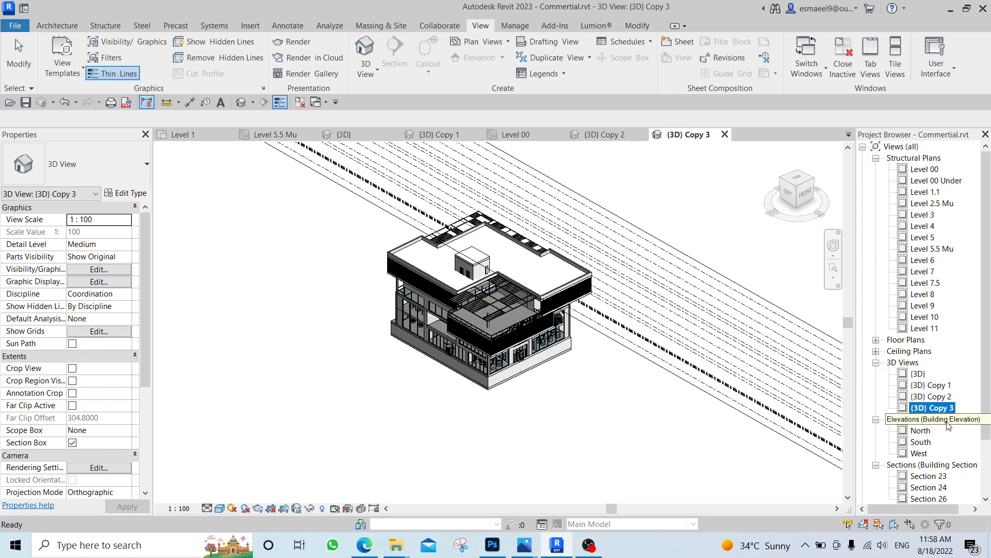
pyautogui.press('XF86MonBrightnessDown')
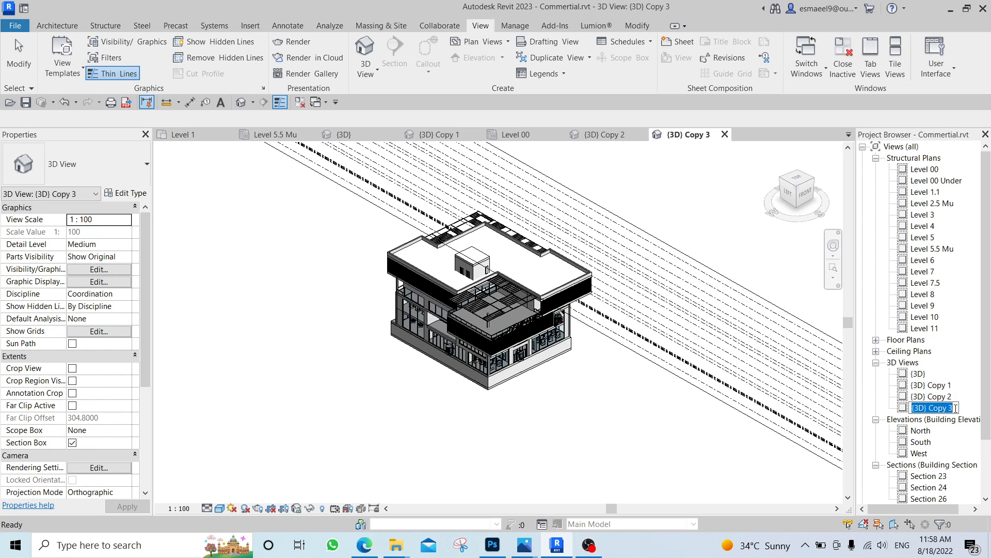
pyautogui.press('Return')
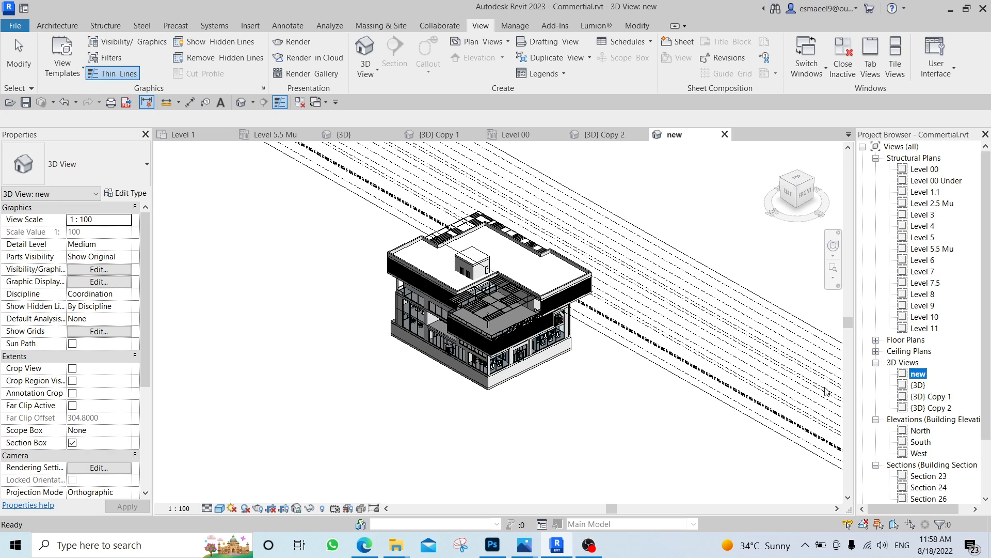
# - Look at the {3D} Copy 1 view for reference and return to the view named new
pyautogui.doubleClick(925, 396)
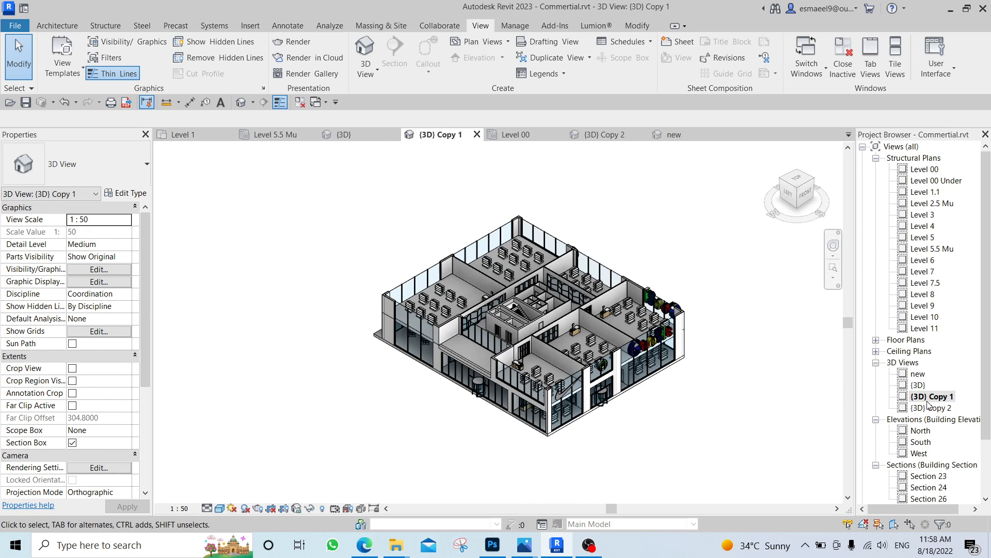
pyautogui.doubleClick(918, 374)
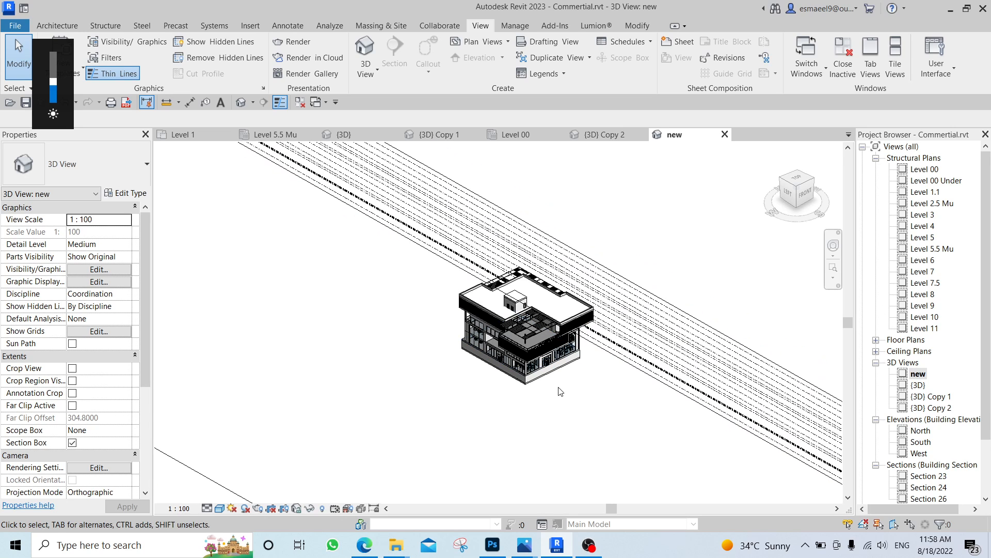
pyautogui.moveTo(552, 372); pyautogui.dragTo(533, 353, button='middle')
pyautogui.scroll(-1, 336, 414)
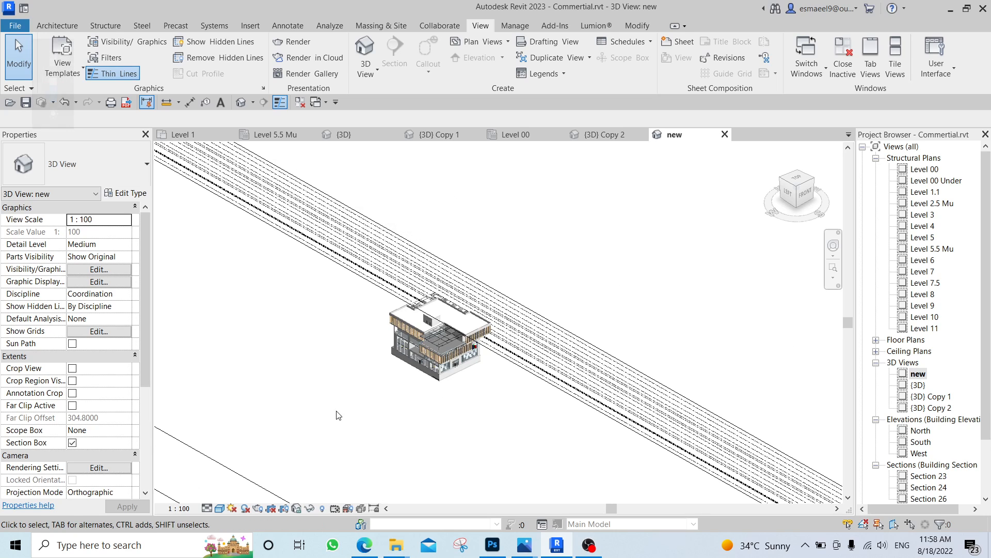
# - Turn the section box of the view named new off and on again
pyautogui.click(221, 466)
pyautogui.press('Escape')
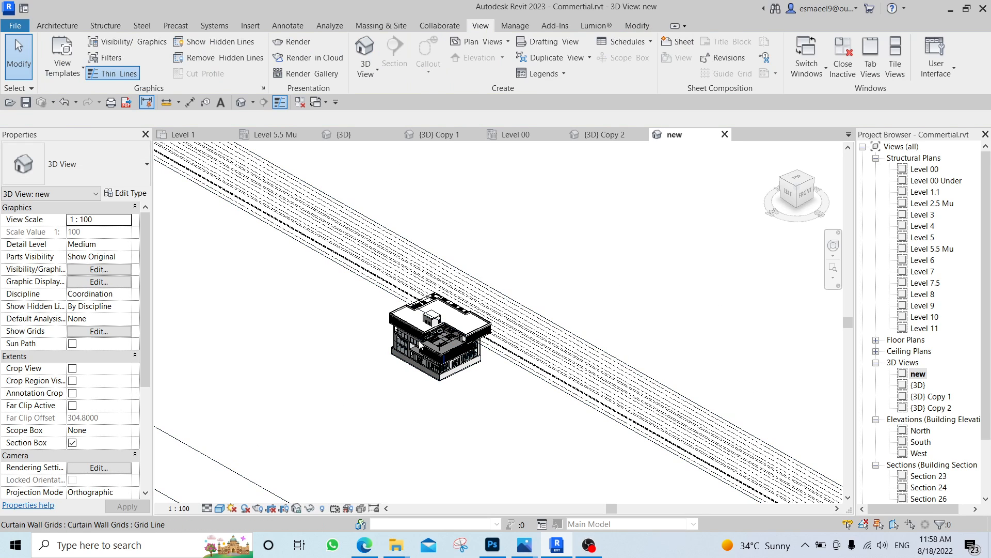
pyautogui.click(72, 443)
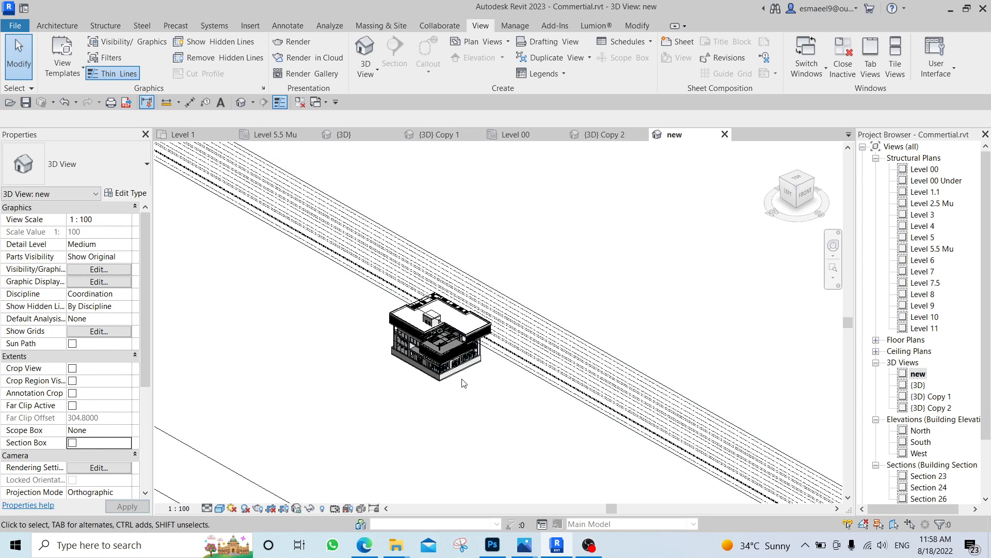
pyautogui.moveTo(386, 373); pyautogui.dragTo(432, 363, button='middle')
pyautogui.click(72, 443)
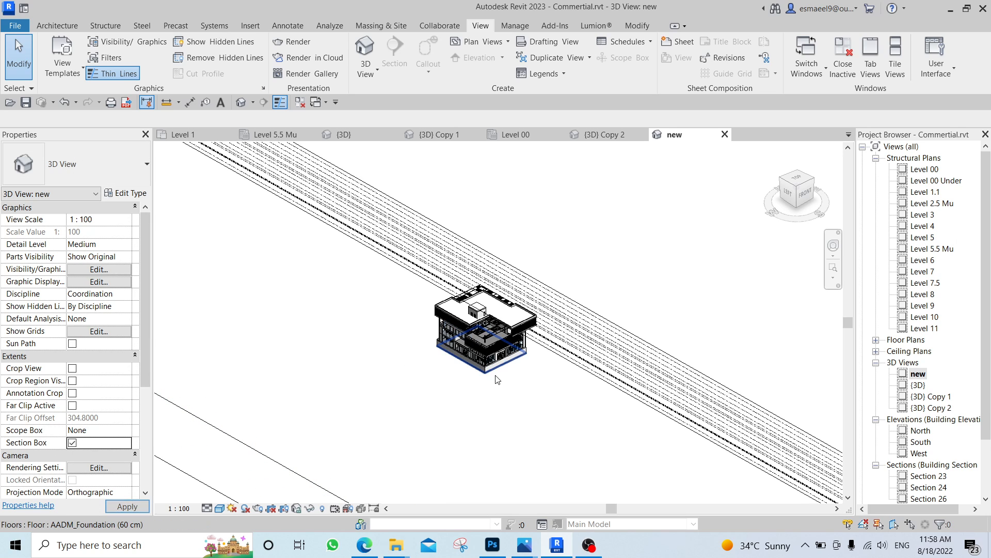
# - Select the section box and pull its back and front faces in toward the building
pyautogui.scroll(-2, 408, 400)
pyautogui.click(327, 423)
pyautogui.moveTo(400, 377); pyautogui.dragTo(511, 307, button='middle')
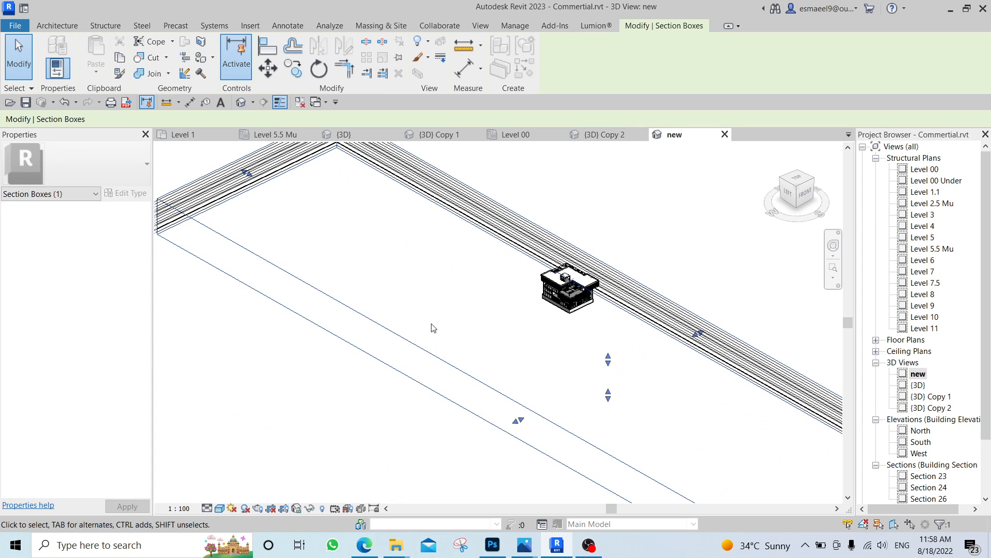
pyautogui.moveTo(249, 174); pyautogui.dragTo(574, 254)
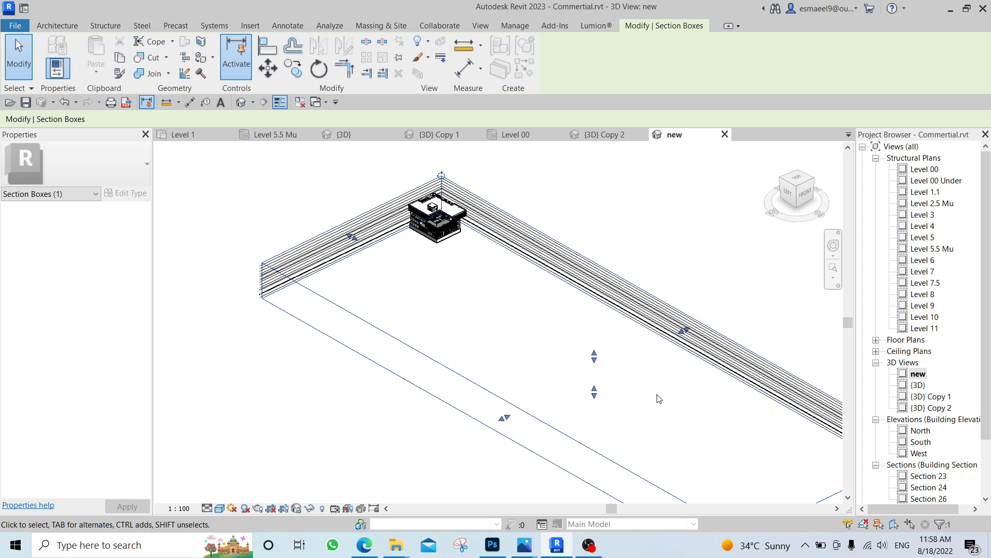
pyautogui.moveTo(658, 396); pyautogui.dragTo(590, 349, button='middle')
pyautogui.moveTo(769, 465); pyautogui.dragTo(351, 243)
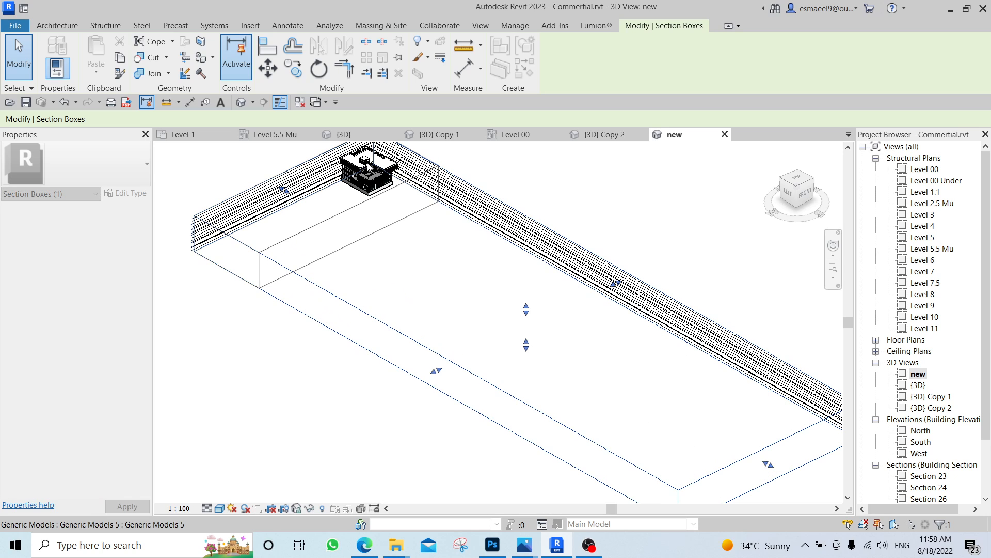
# - Pull the left face of the section box in close to the building and deselect the box
pyautogui.scroll(3, 359, 159)
pyautogui.moveTo(359, 159); pyautogui.dragTo(417, 229, button='middle')
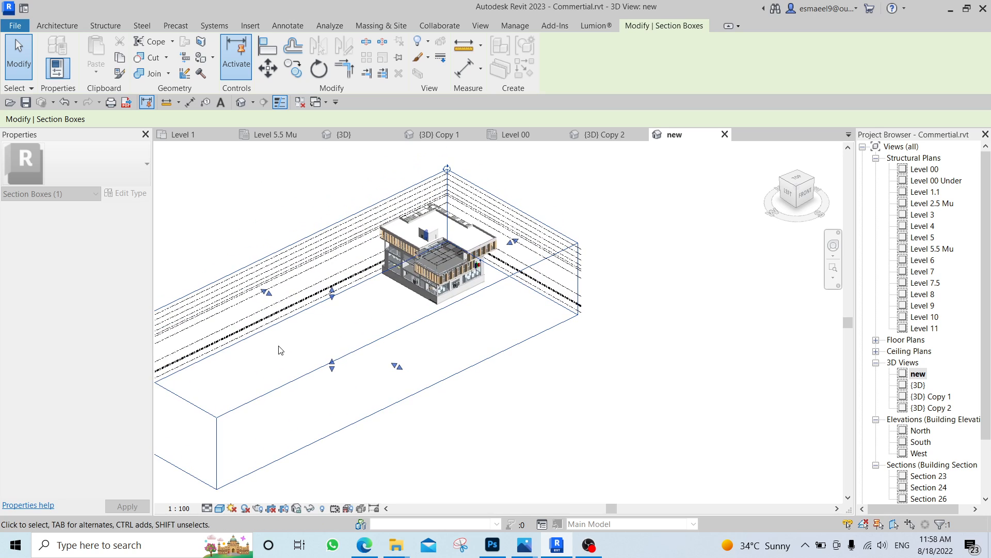
pyautogui.moveTo(303, 361); pyautogui.dragTo(346, 353, button='middle')
pyautogui.moveTo(194, 408); pyautogui.dragTo(450, 283)
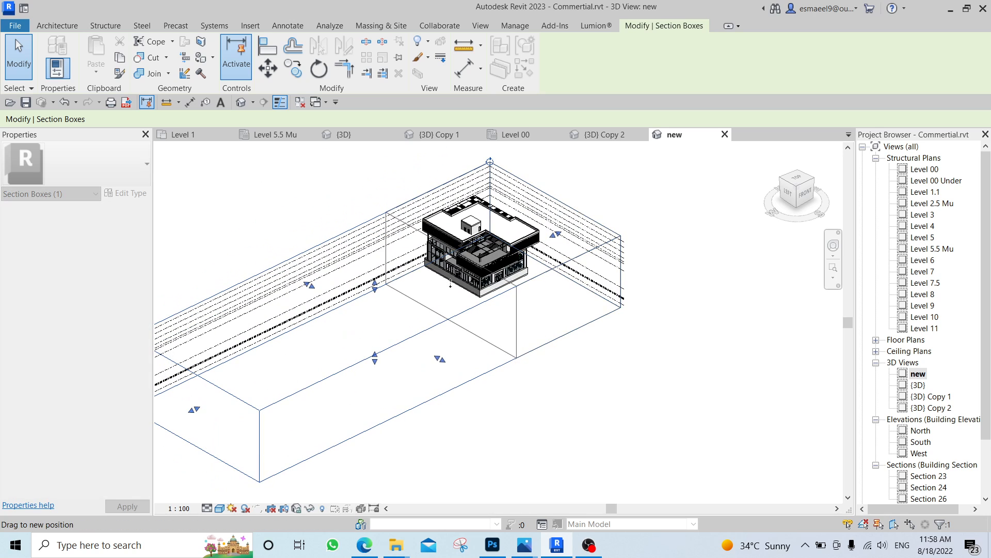
pyautogui.scroll(3, 469, 218)
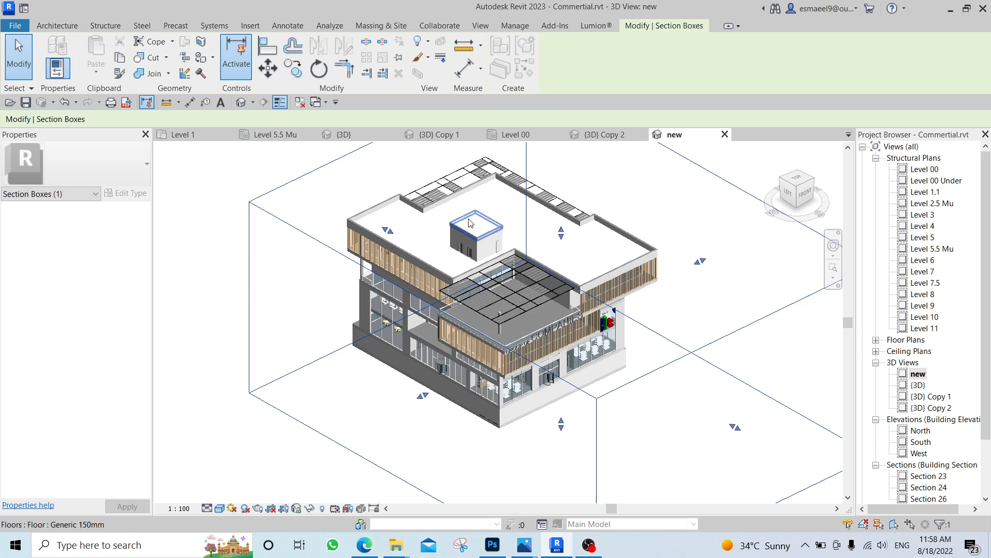
pyautogui.click(676, 265)
pyautogui.moveTo(702, 270); pyautogui.dragTo(645, 266, button='middle')
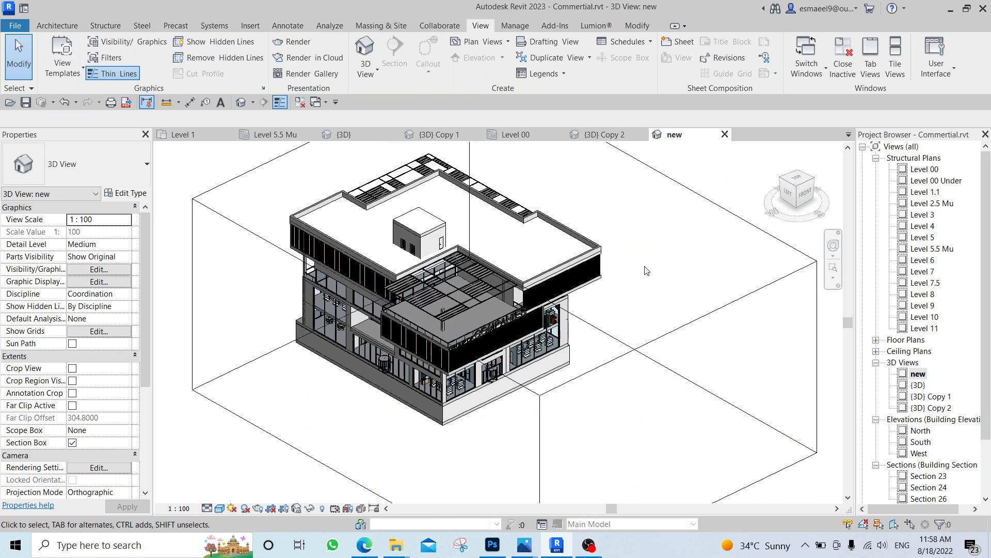
# - Select the section box from the front-left isometric angle and pull its front face closer to the building
pyautogui.click(814, 180)
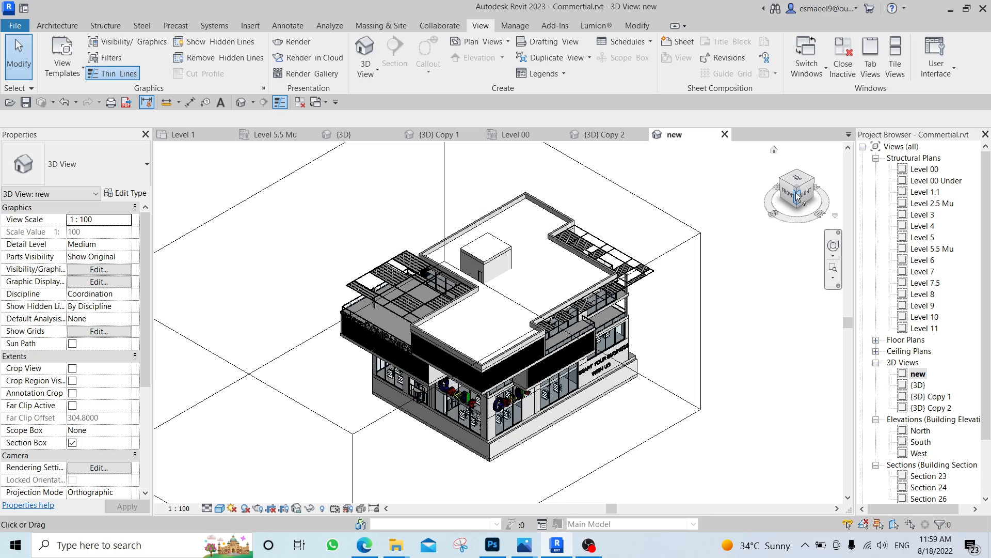
pyautogui.click(782, 181)
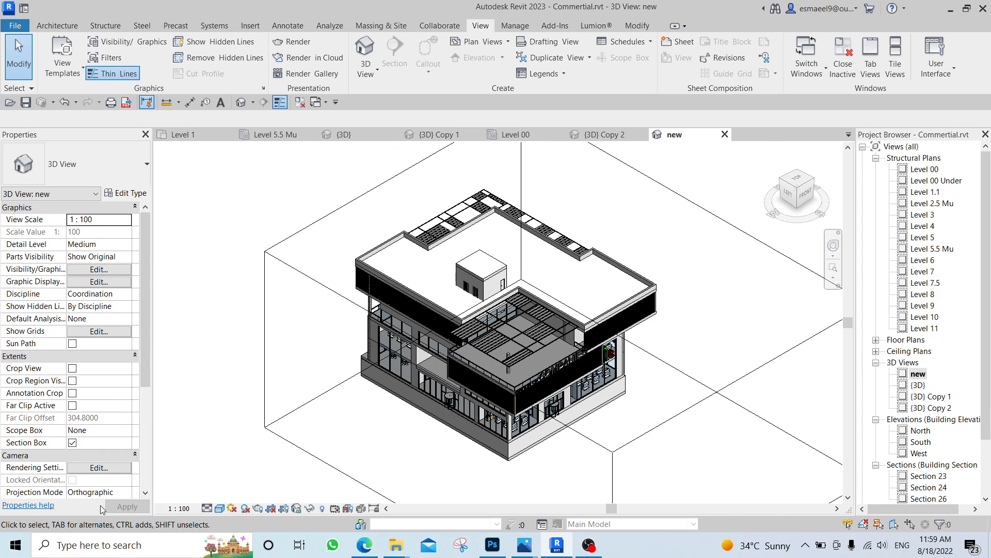
pyautogui.moveTo(471, 281); pyautogui.dragTo(403, 283, button='middle')
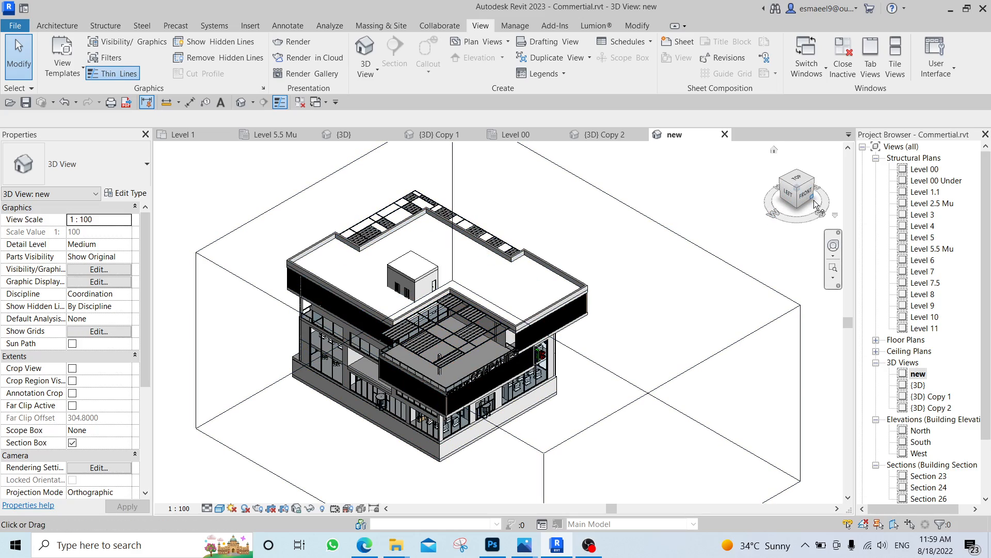
pyautogui.click(784, 184)
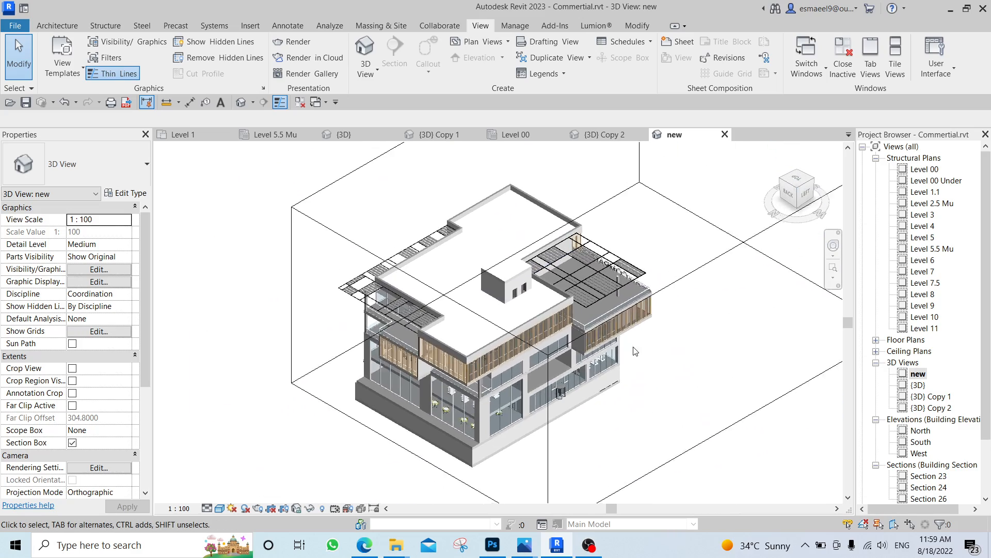
pyautogui.click(814, 182)
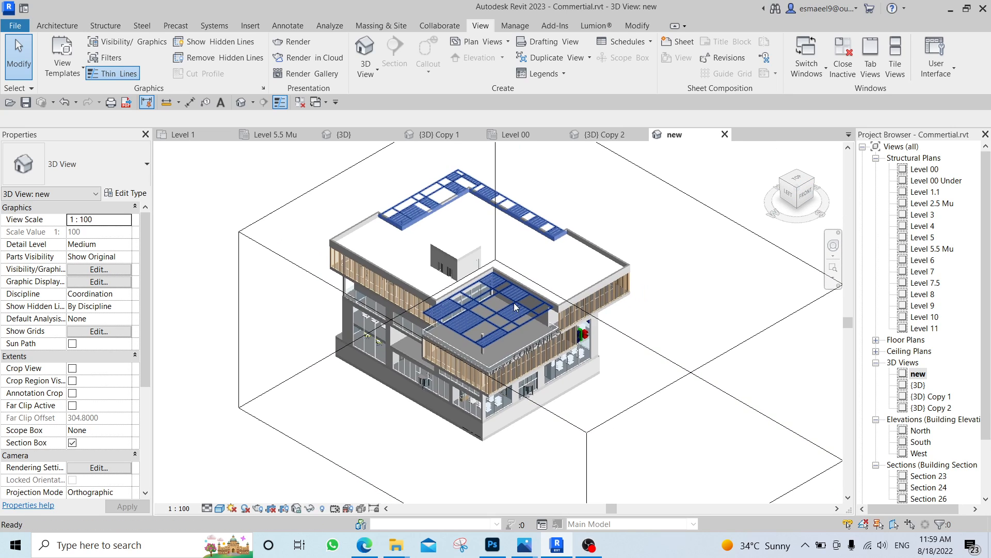
pyautogui.click(642, 406)
pyautogui.click(642, 406)
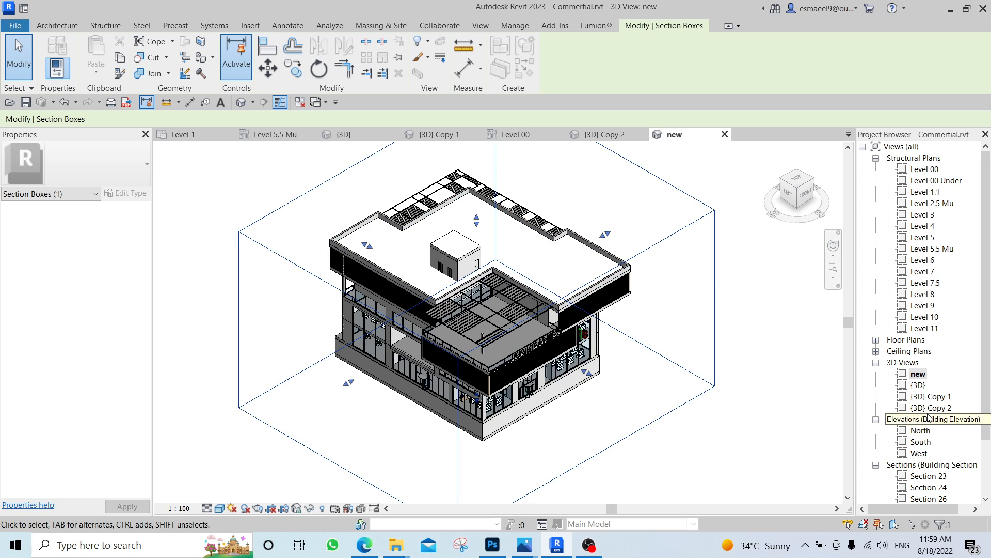
# - Open the views {3D} Copy 1 and {3D} Copy 2 and examine how their section boxes cut the floors
pyautogui.doubleClick(929, 397)
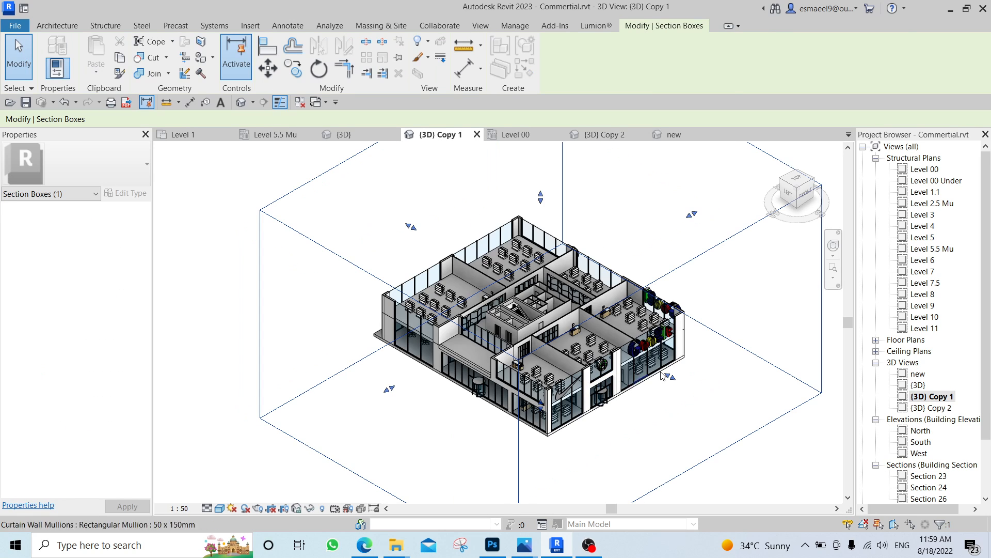
pyautogui.click(681, 446)
pyautogui.scroll(-2, 603, 400)
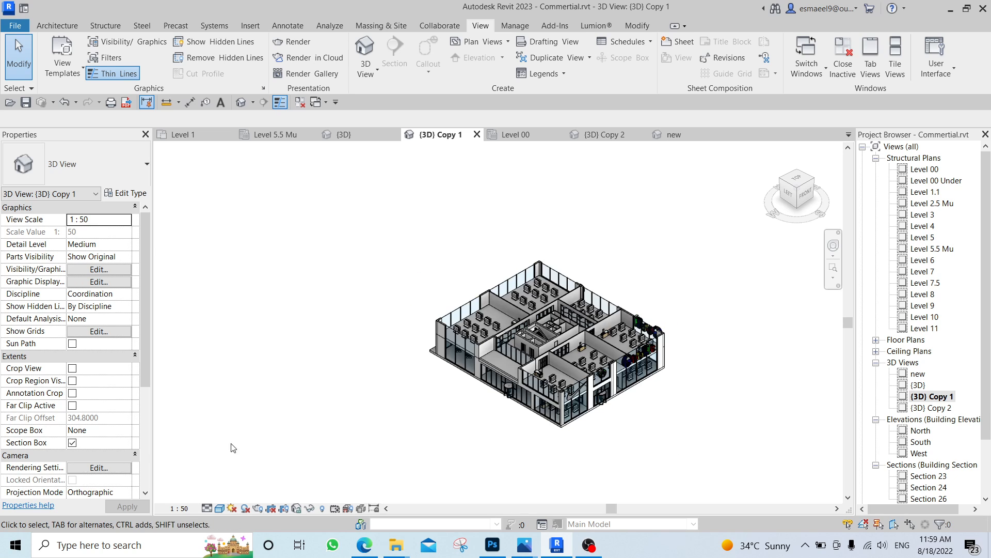
pyautogui.scroll(-3, 463, 438)
pyautogui.scroll(4, 583, 405)
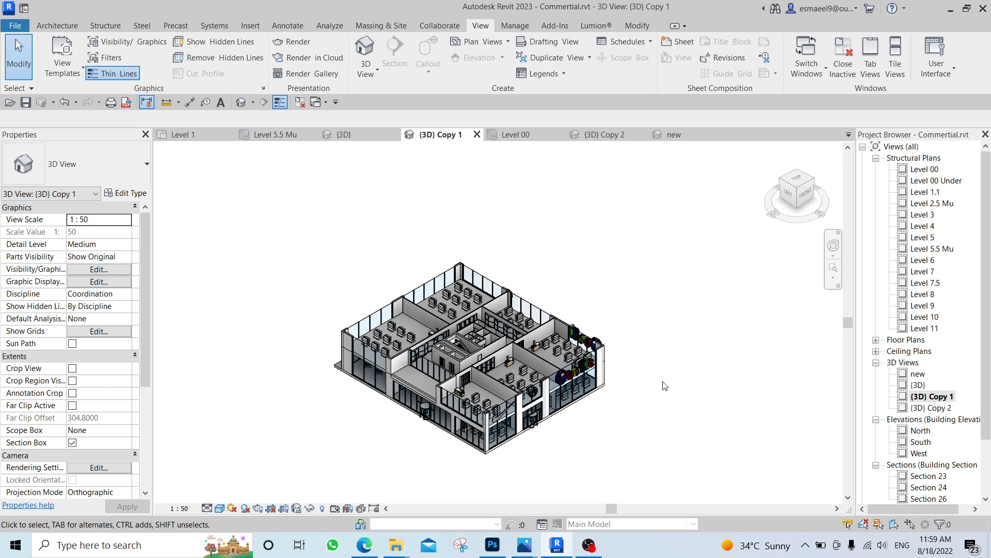
pyautogui.doubleClick(934, 408)
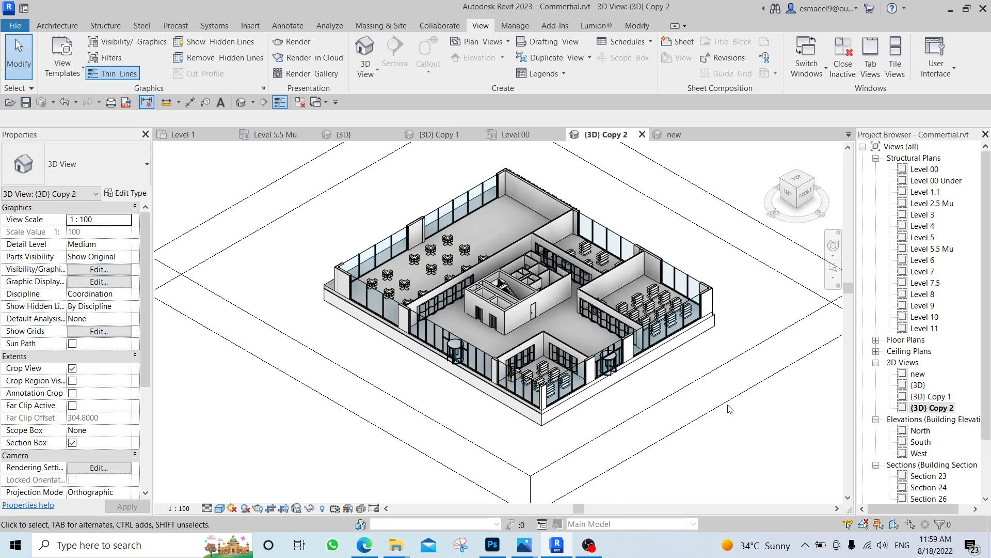
pyautogui.moveTo(679, 401); pyautogui.dragTo(559, 421, button='middle')
pyautogui.click(612, 417)
pyautogui.moveTo(627, 398); pyautogui.dragTo(739, 382, button='middle')
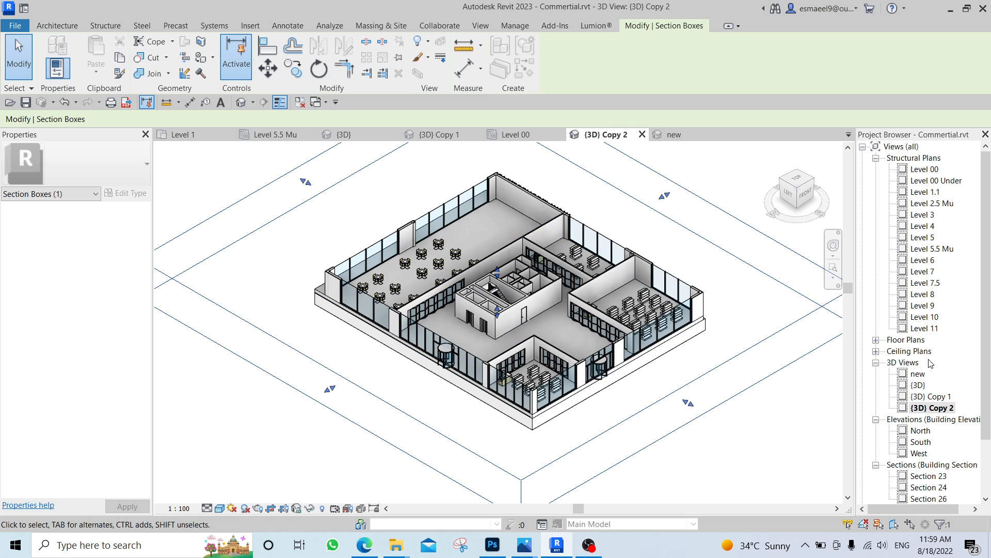
# - Reopen the view named new and lower the section box's top face to cut through the ground floor
pyautogui.doubleClick(919, 373)
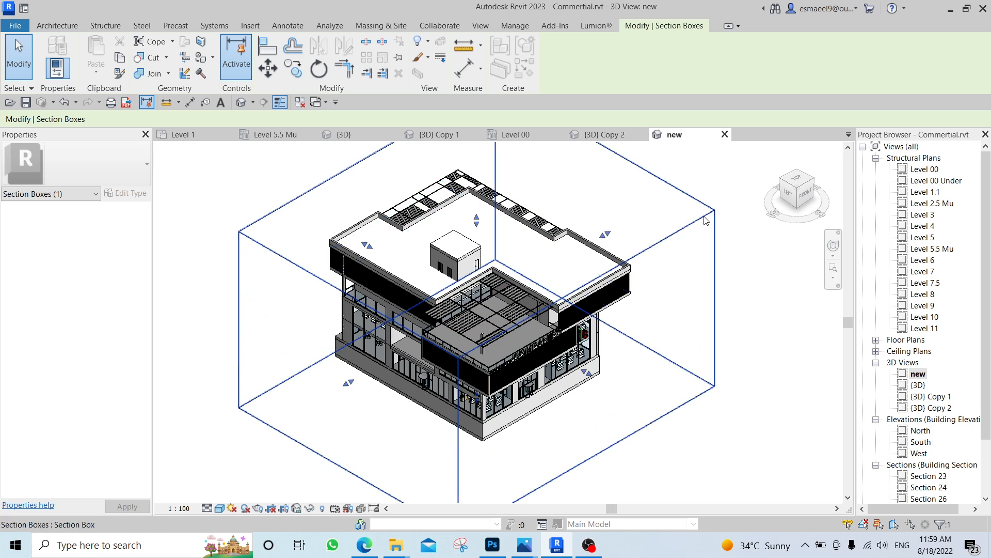
pyautogui.scroll(-1, 645, 240)
pyautogui.moveTo(499, 225); pyautogui.dragTo(514, 339)
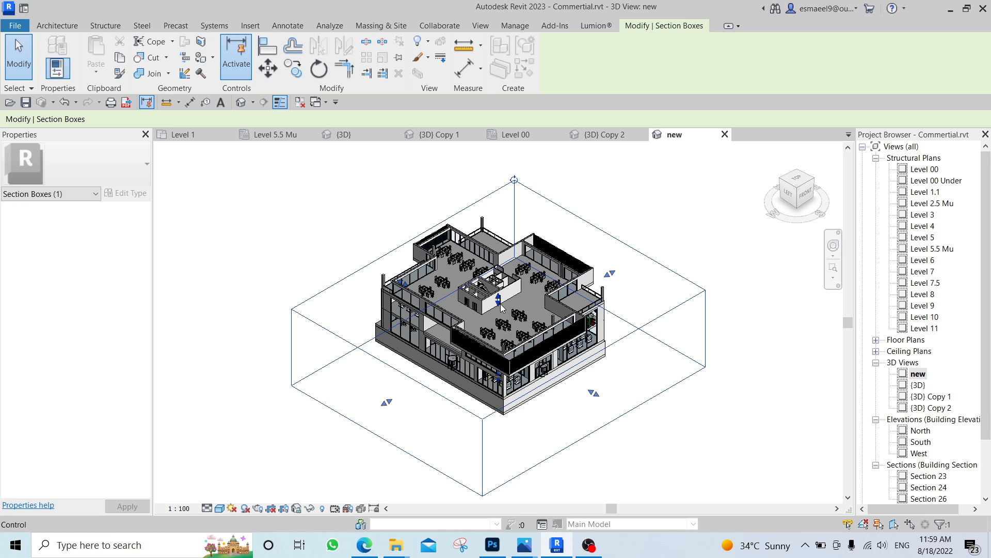
pyautogui.scroll(3, 538, 378)
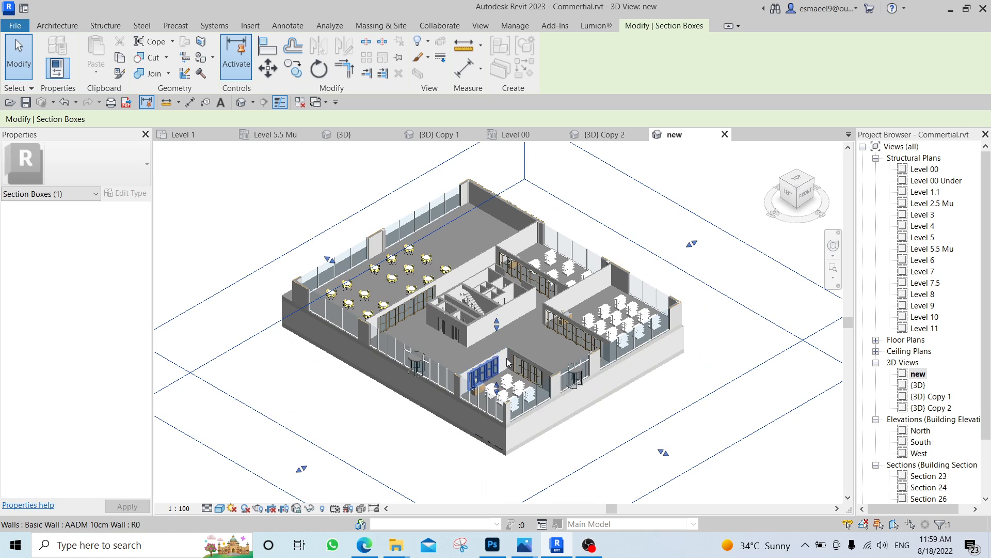
# - Raise the section box's bottom face to thin the building's base and deselect the box
pyautogui.moveTo(620, 446); pyautogui.dragTo(606, 329, button='middle')
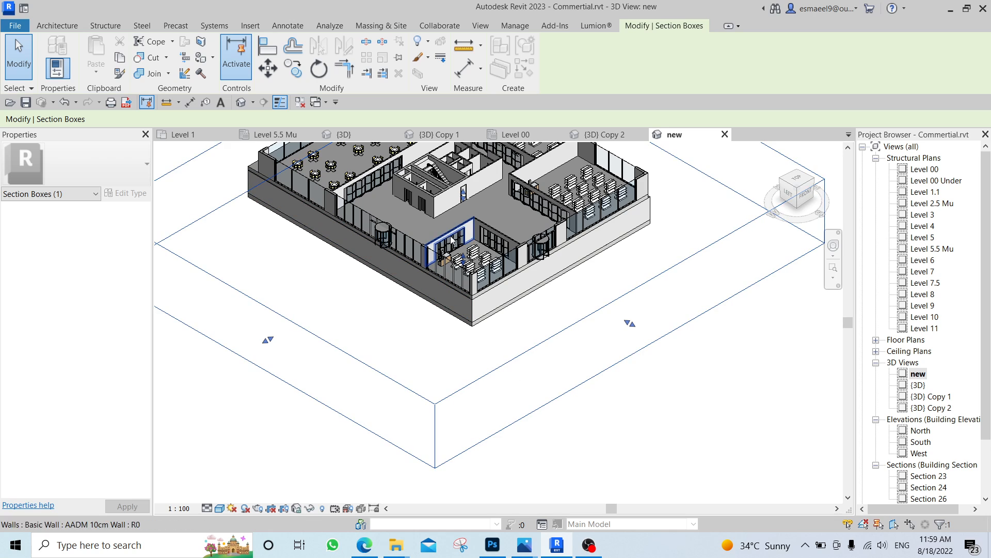
pyautogui.moveTo(465, 259); pyautogui.dragTo(467, 233)
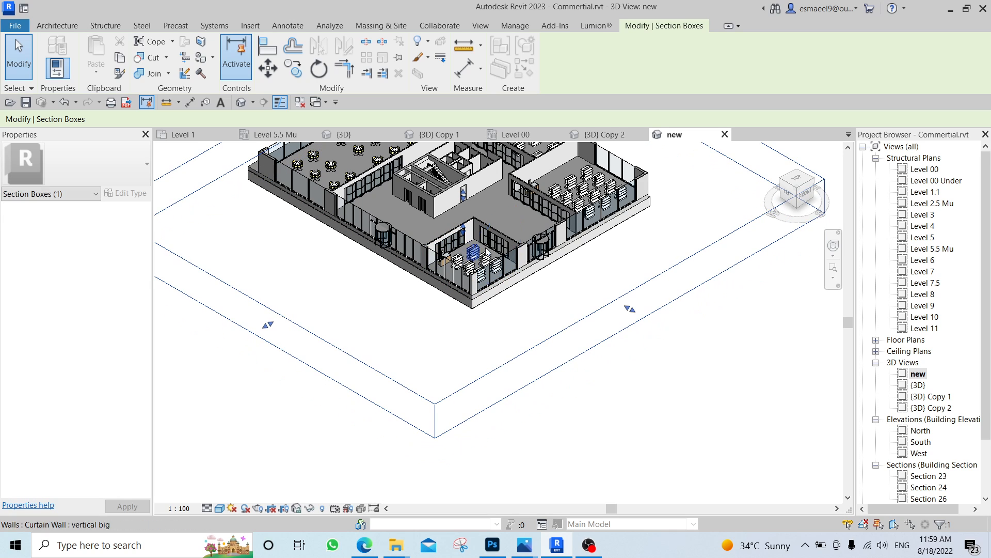
pyautogui.scroll(2, 532, 303)
pyautogui.scroll(2, 532, 303)
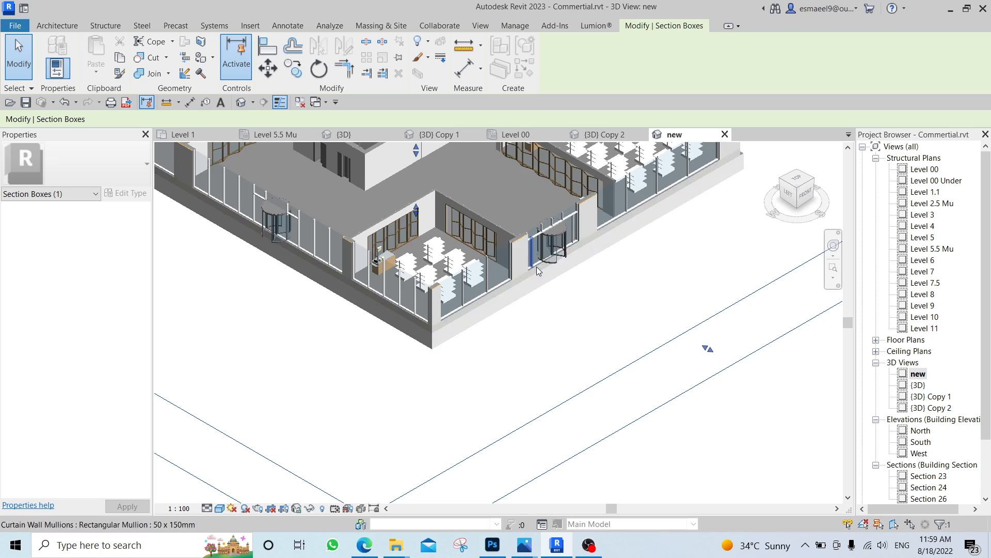
pyautogui.moveTo(585, 292); pyautogui.dragTo(605, 418, button='middle')
pyautogui.moveTo(479, 316); pyautogui.dragTo(502, 346, button='middle')
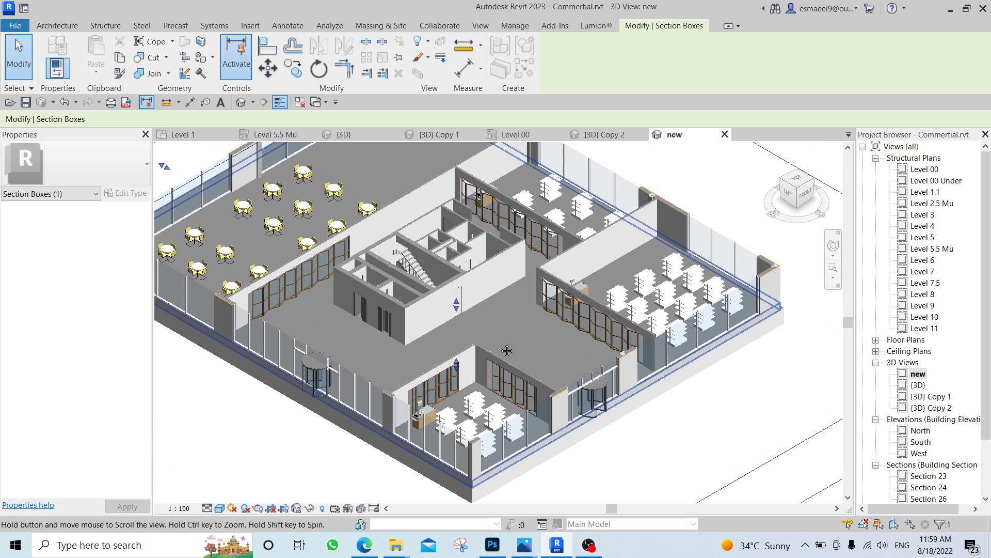
pyautogui.press('Escape')
# - In the Graphic Display Options, enable smooth lines with anti-aliasing, cast shadows and ambient shadows, and apply them
pyautogui.press('g')
pyautogui.press('d')
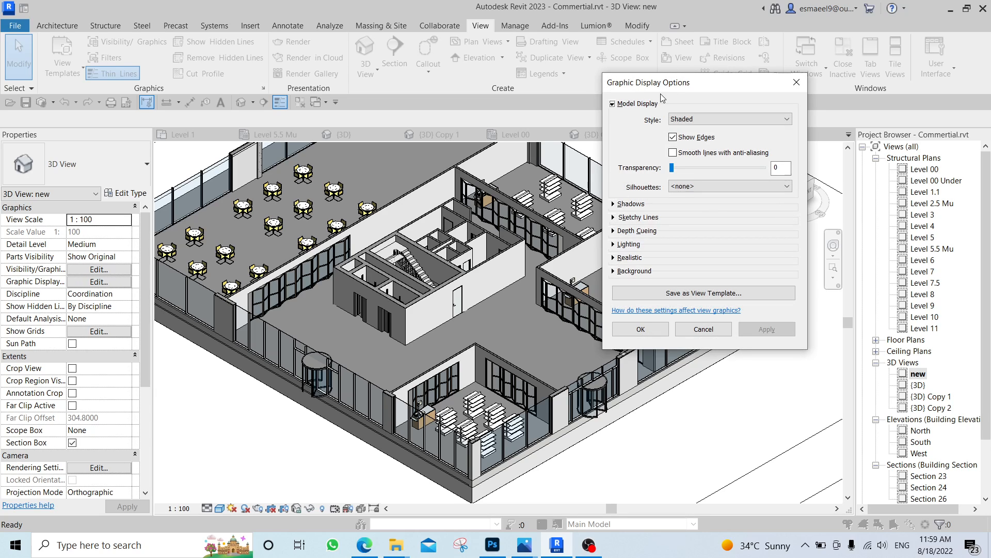
pyautogui.click(704, 154)
pyautogui.click(613, 204)
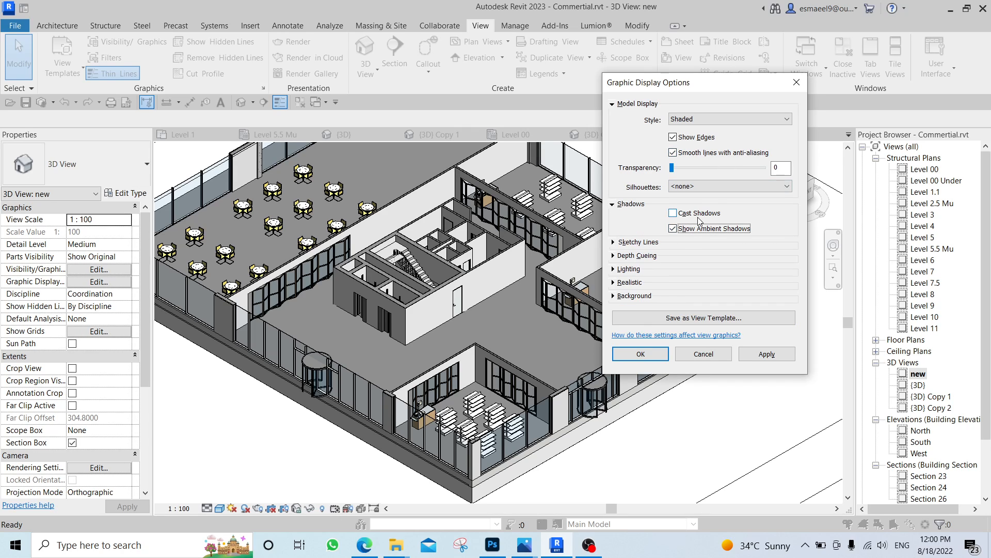
pyautogui.click(758, 353)
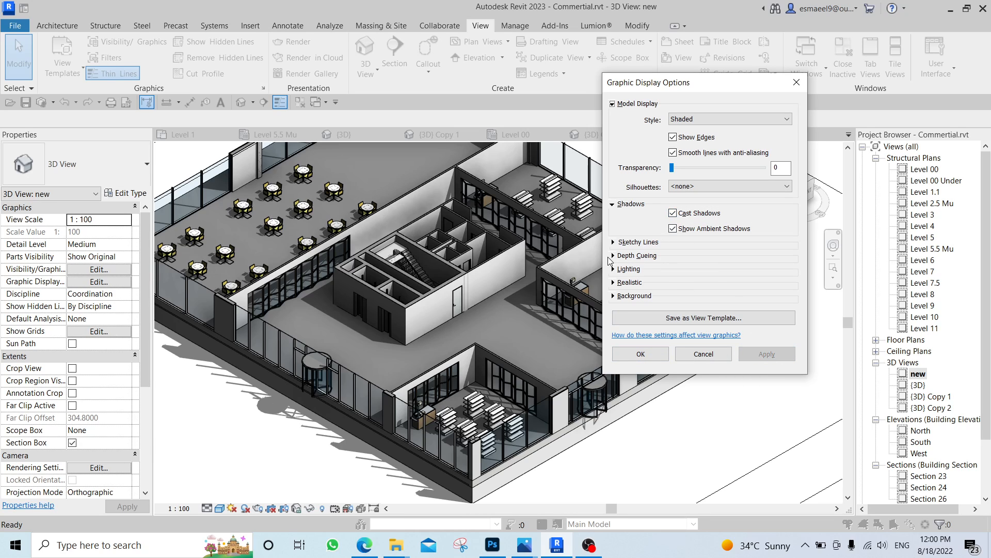
# - Set the view's lighting to sun 42, ambient light 47 and shadows 26, and accept the display options
pyautogui.click(613, 269)
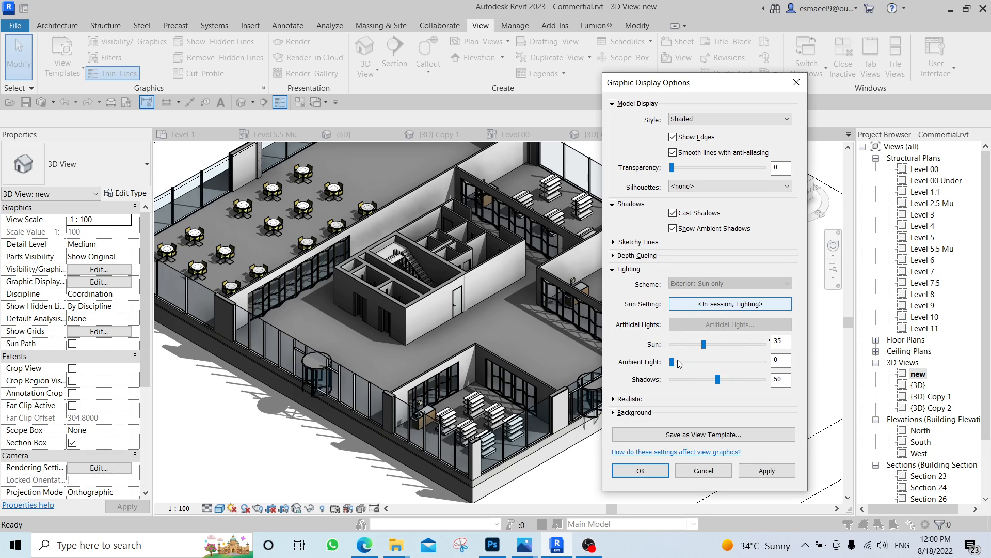
pyautogui.click(761, 472)
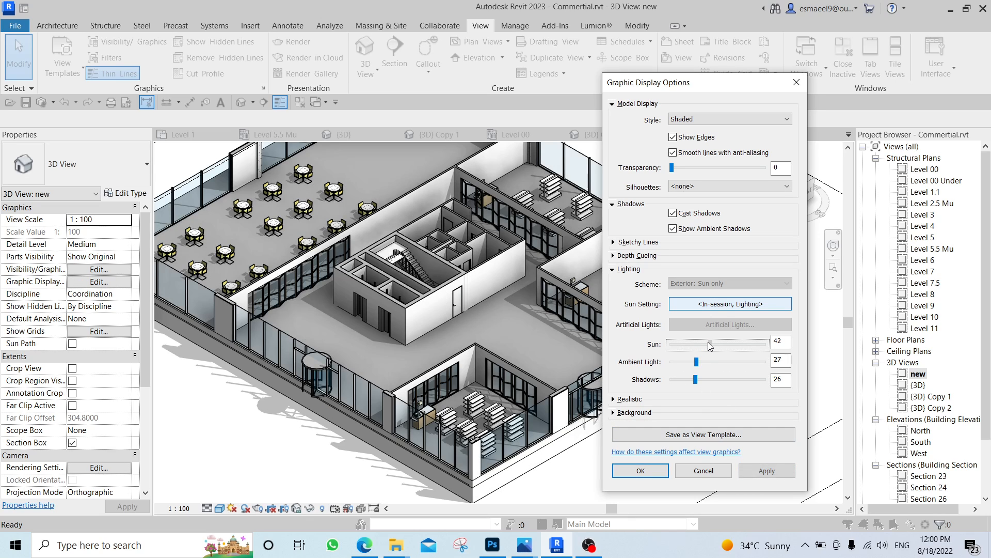
pyautogui.click(763, 470)
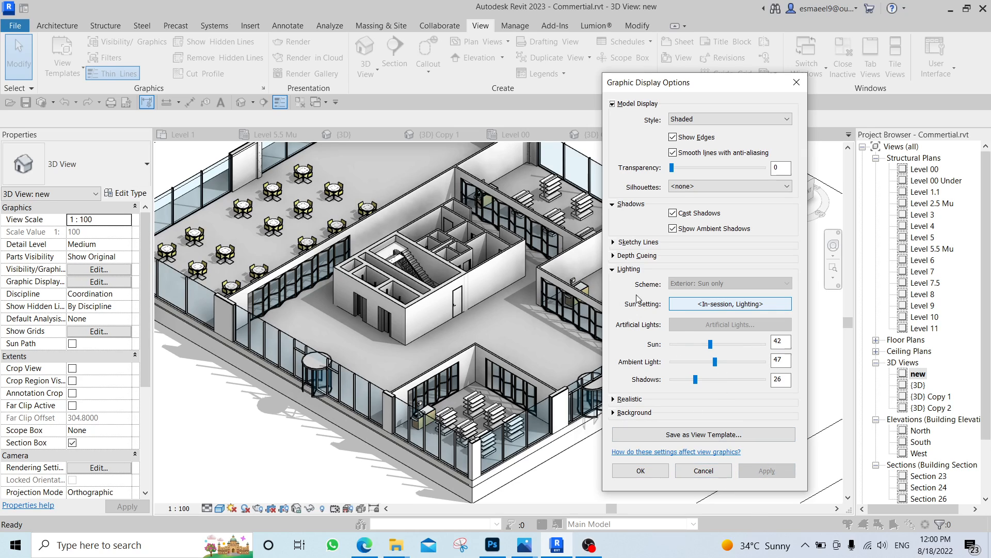
pyautogui.click(642, 476)
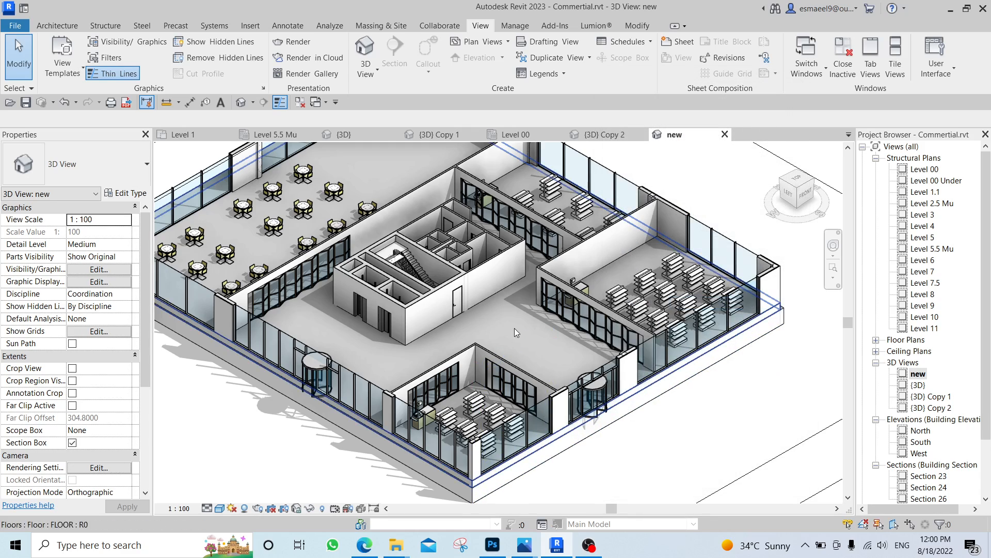
# - Inspect the shadows around the ground-floor cutaway and turn off cast shadows in the view
pyautogui.moveTo(514, 328); pyautogui.dragTo(518, 329, button='middle')
pyautogui.moveTo(385, 409); pyautogui.dragTo(396, 369, button='middle')
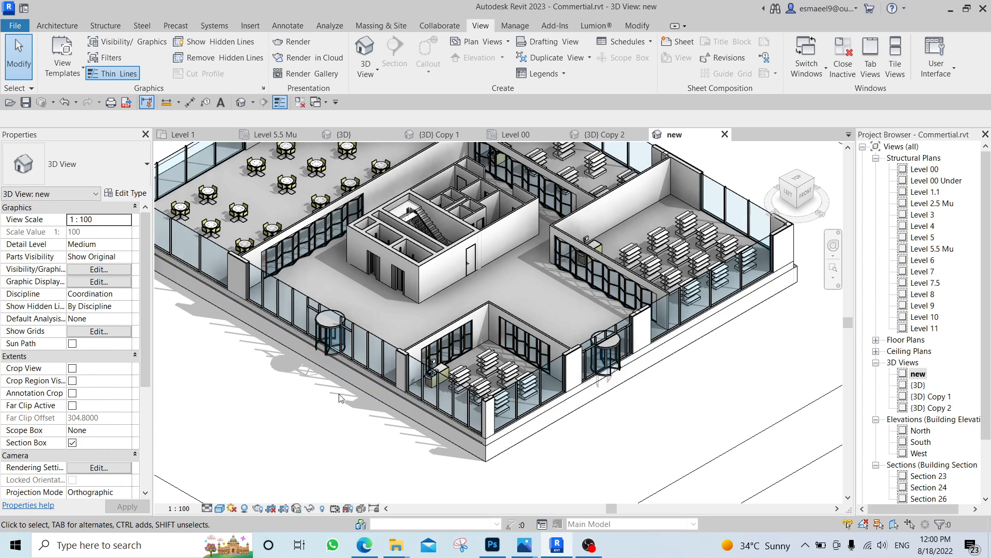
pyautogui.moveTo(348, 393); pyautogui.dragTo(400, 405, button='middle')
pyautogui.scroll(-4, 400, 405)
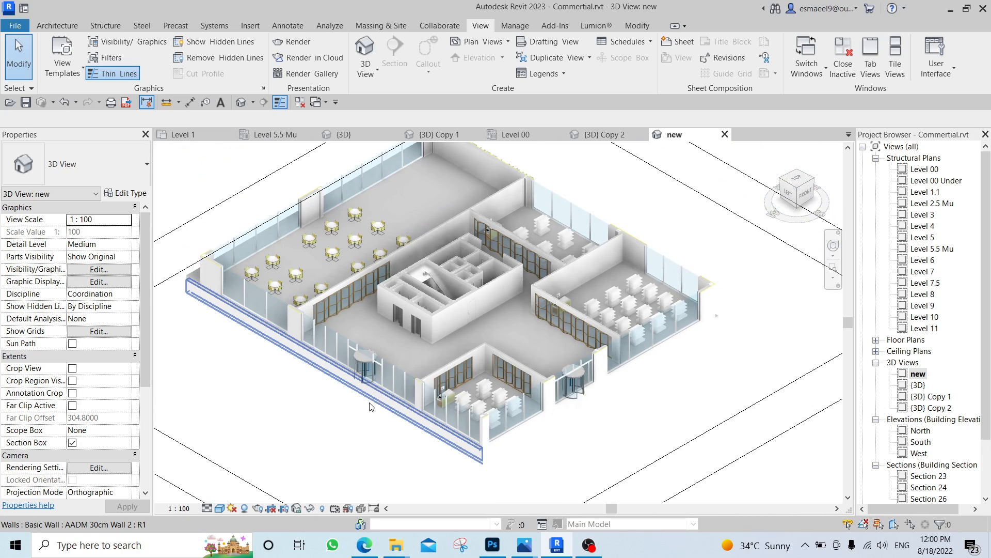
pyautogui.moveTo(463, 321); pyautogui.dragTo(450, 345, button='middle')
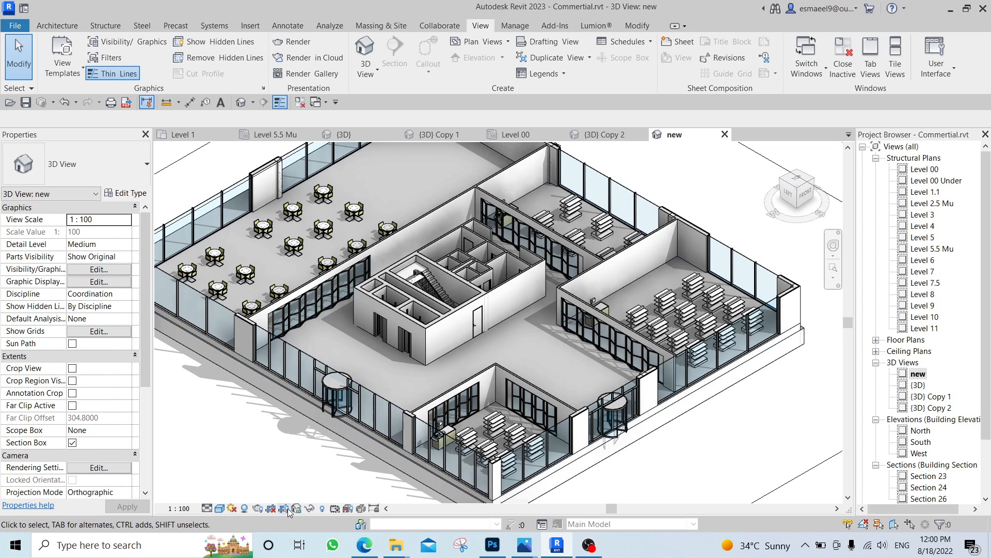
pyautogui.click(245, 508)
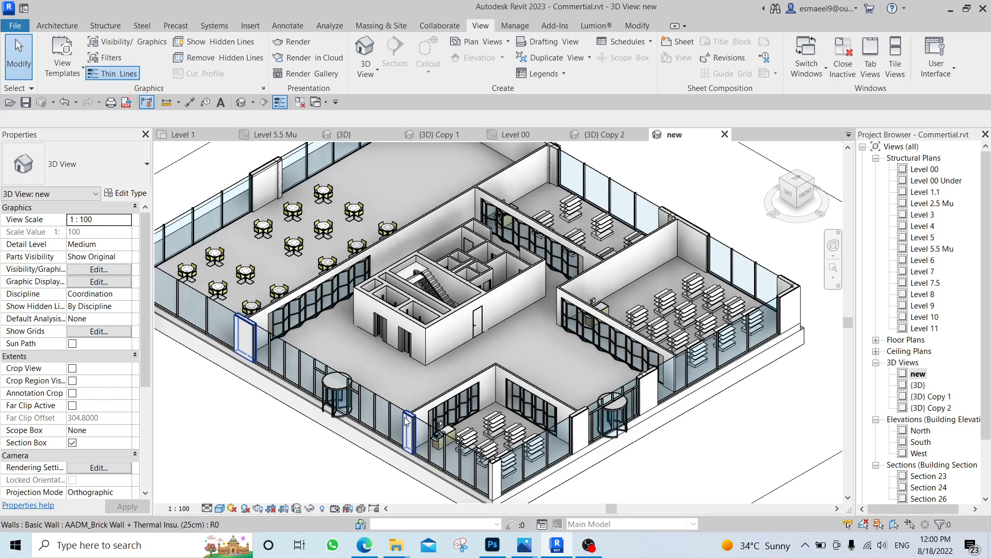
# - Examine the whole ground-floor cutaway without cast shadows, briefly selecting its section box
pyautogui.scroll(-1, 589, 329)
pyautogui.moveTo(609, 315); pyautogui.dragTo(556, 333, button='middle')
pyautogui.scroll(-1, 680, 342)
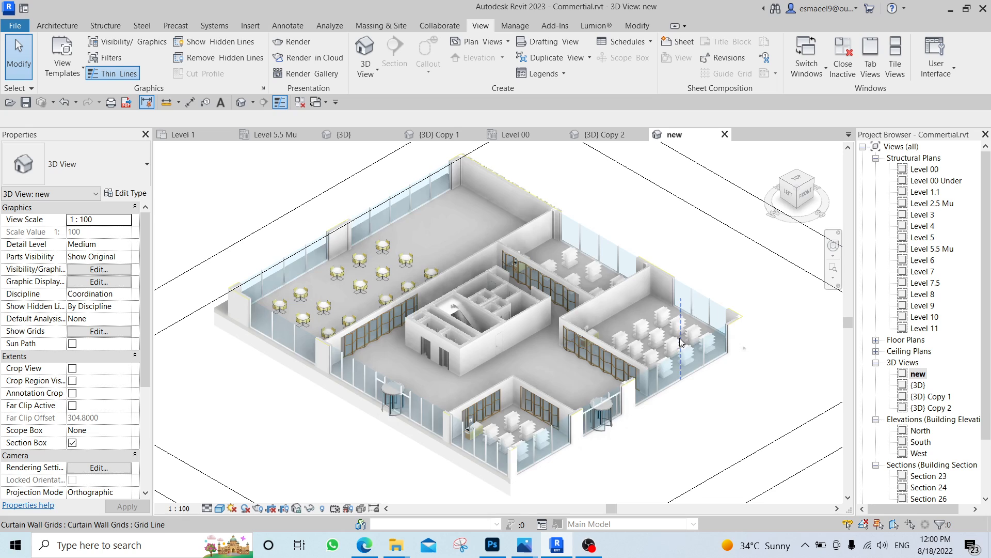
pyautogui.scroll(-1, 721, 257)
pyautogui.moveTo(721, 257); pyautogui.dragTo(671, 246, button='middle')
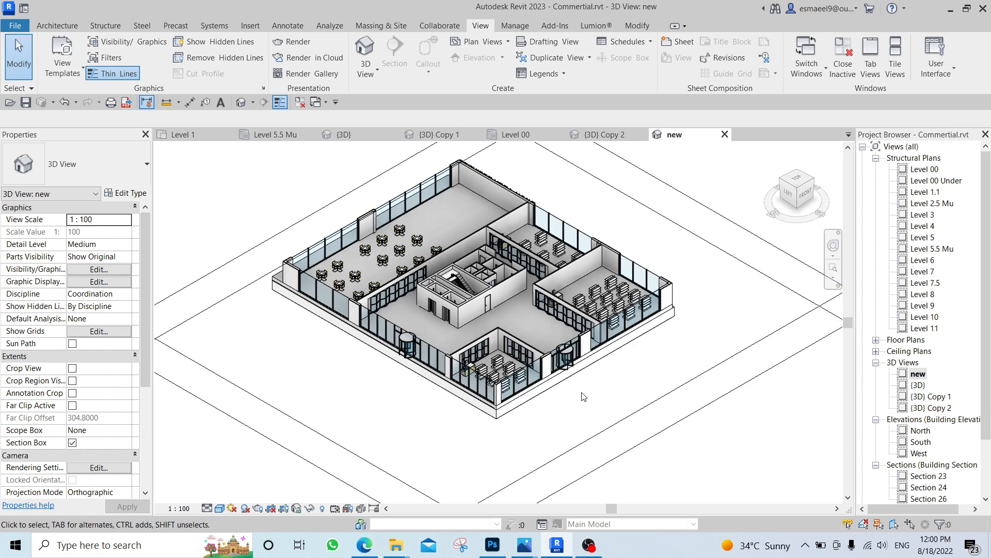
pyautogui.click(306, 220)
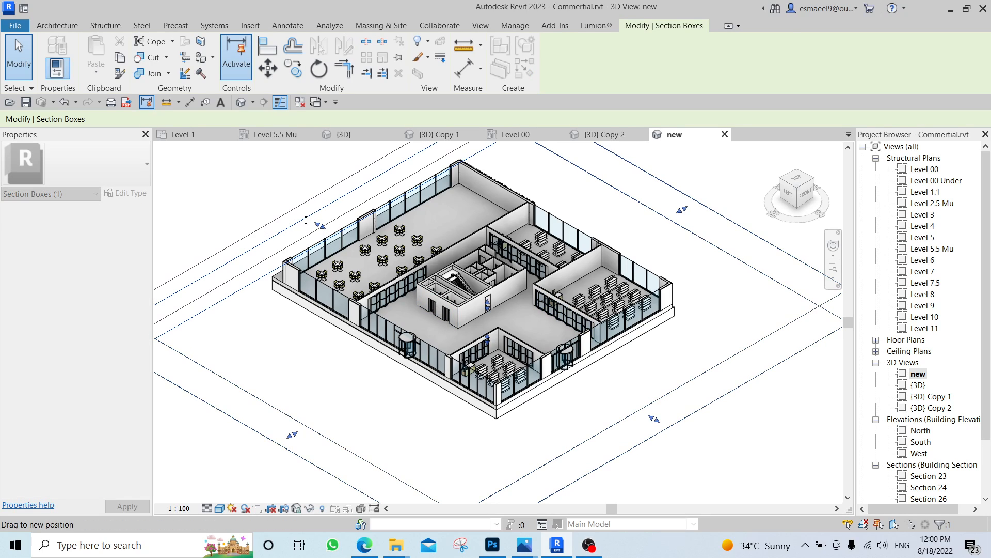
pyautogui.press('Escape')
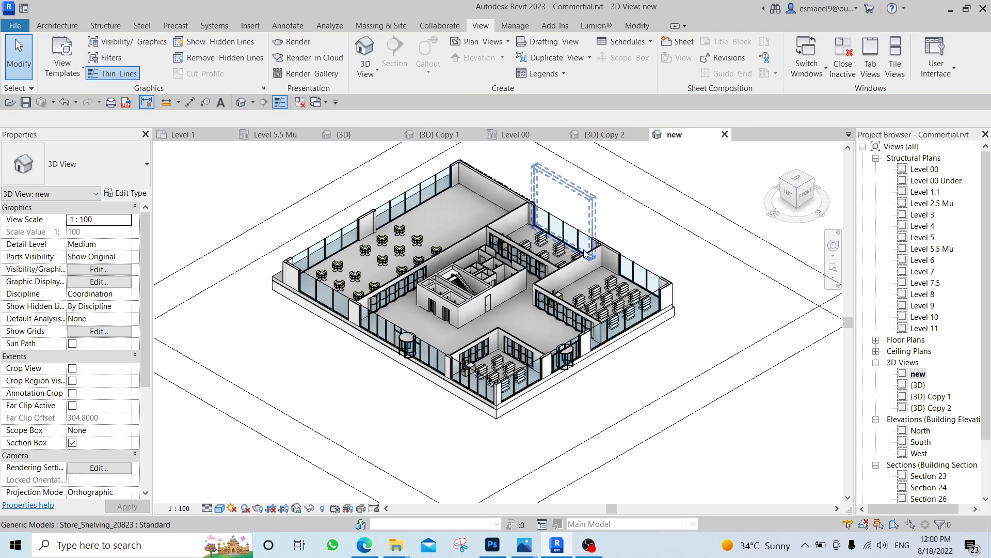
pyautogui.scroll(1, 585, 253)
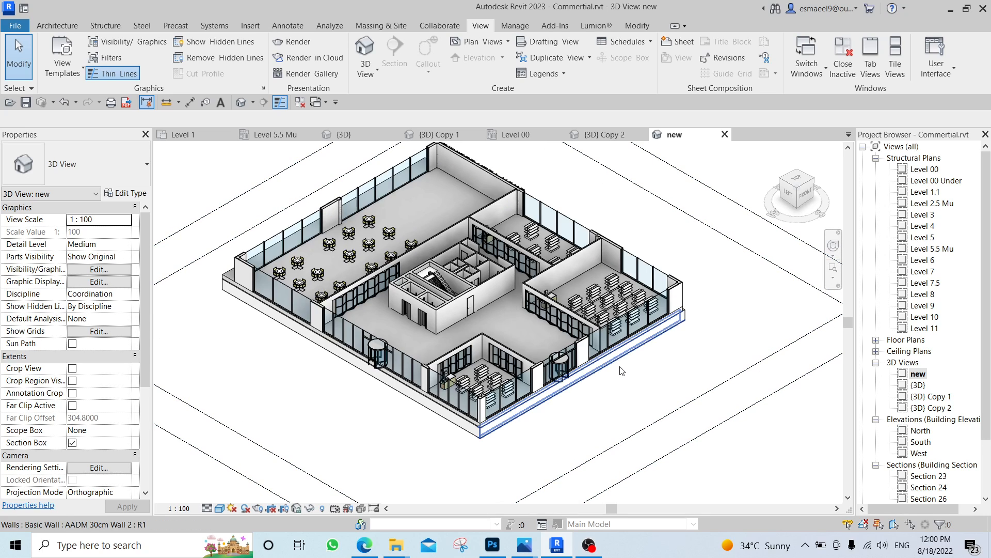
# - Open {3D} Copy 2 and review its lighting and sketchy-line settings in the Graphic Display Options
pyautogui.doubleClick(931, 408)
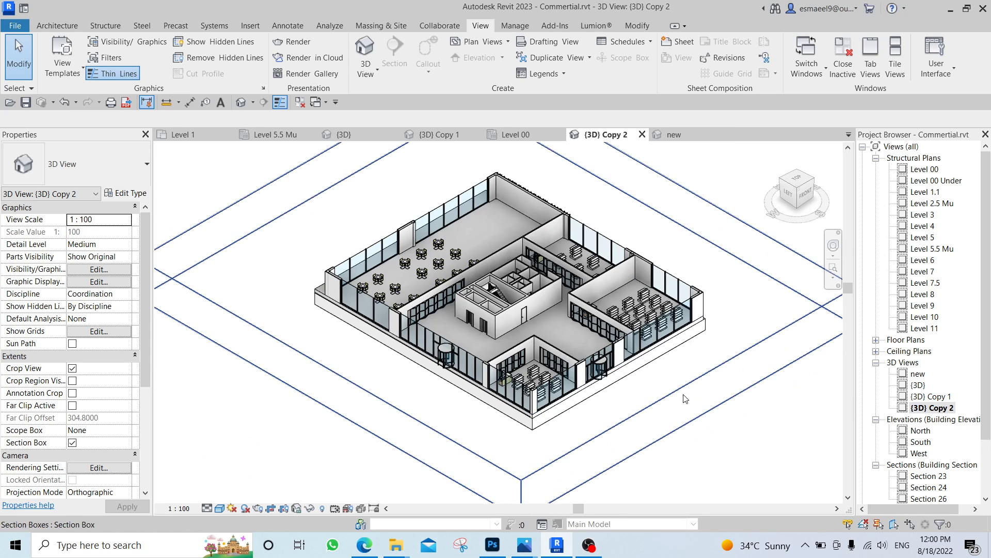
pyautogui.moveTo(669, 330); pyautogui.dragTo(642, 328, button='middle')
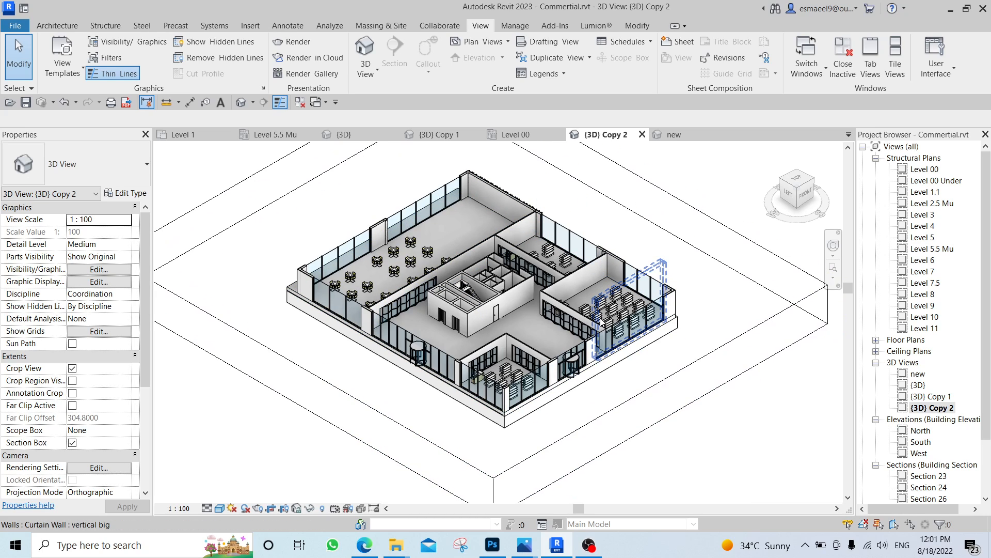
pyautogui.press('g')
pyautogui.press('d')
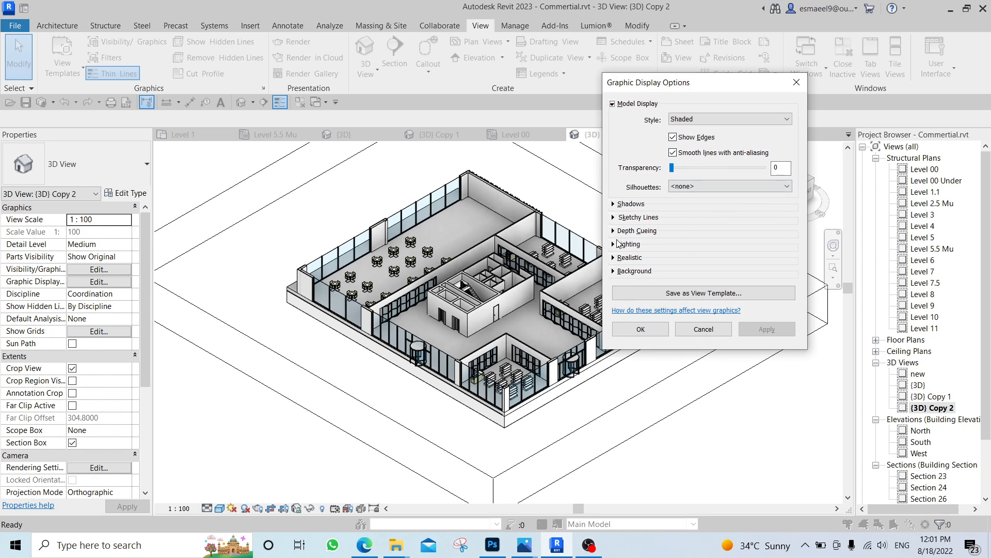
pyautogui.click(613, 244)
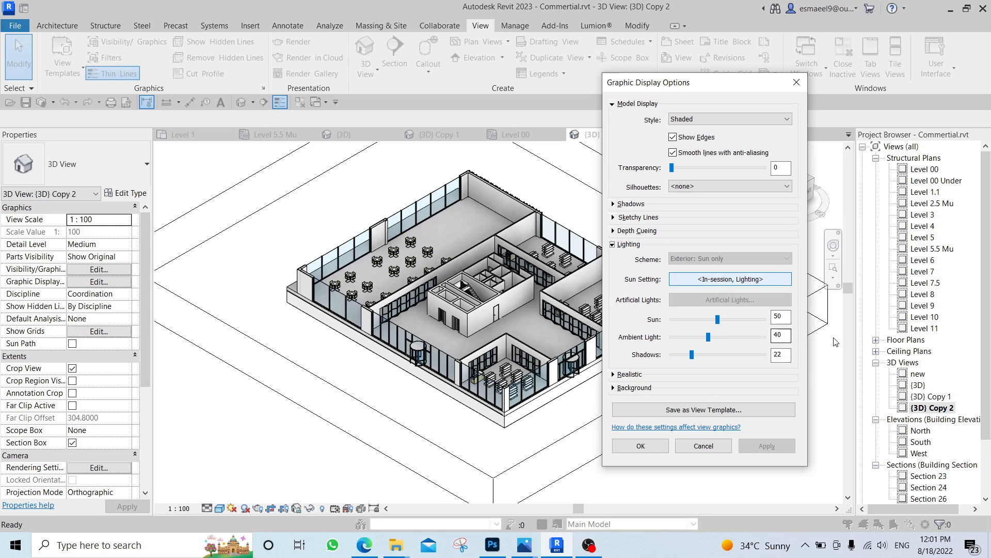
pyautogui.click(613, 244)
pyautogui.click(614, 217)
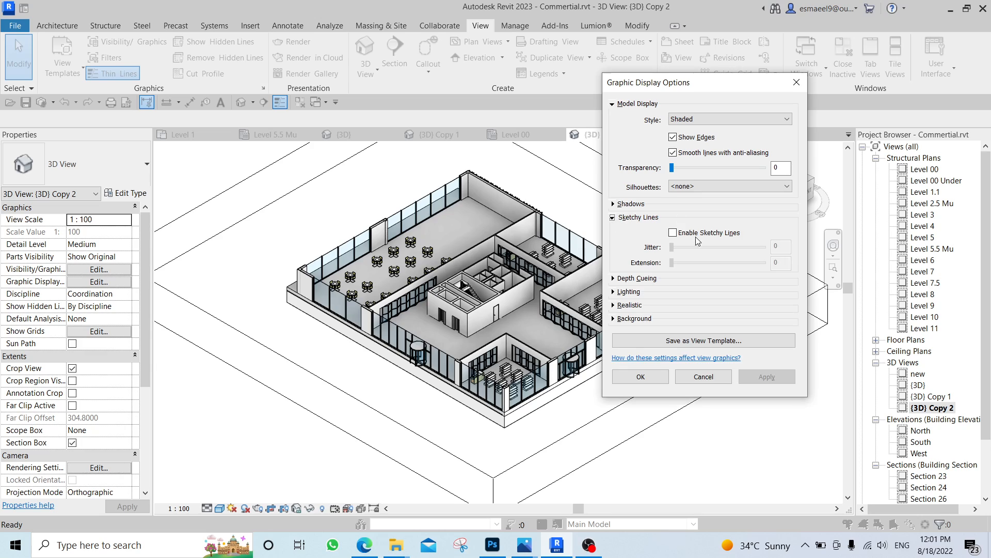
pyautogui.click(614, 217)
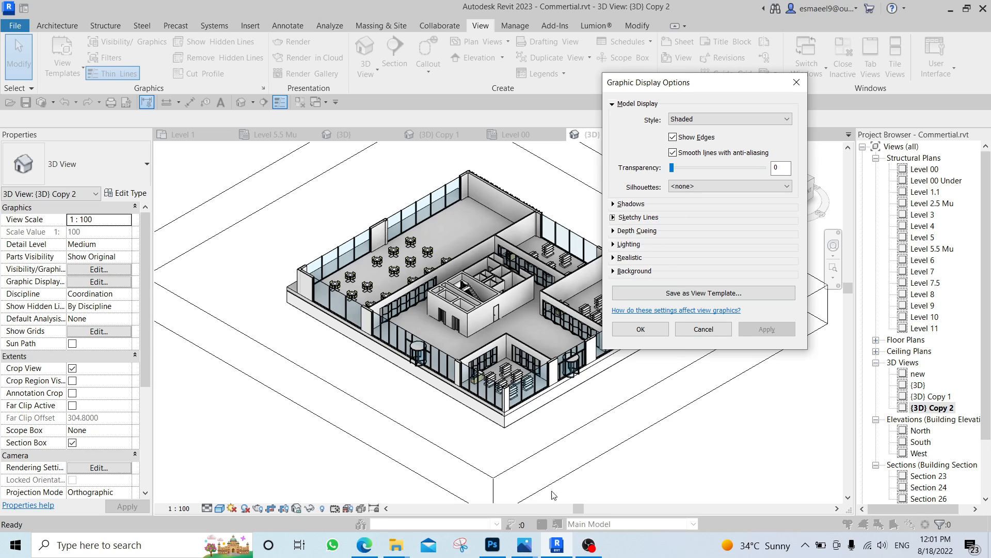
# - Switch to Photoshop to view the exploded floor diagram in A4 Landscape.psd
pyautogui.click(493, 544)
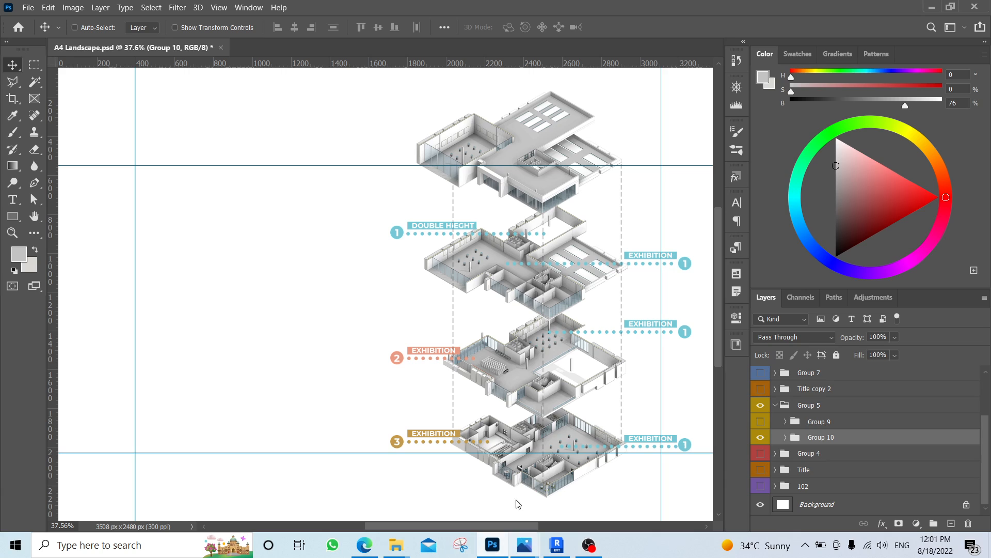
# - Cancel the Graphic Display Options in Revit and view the exported image 01.jpg from File Explorer
pyautogui.click(501, 540)
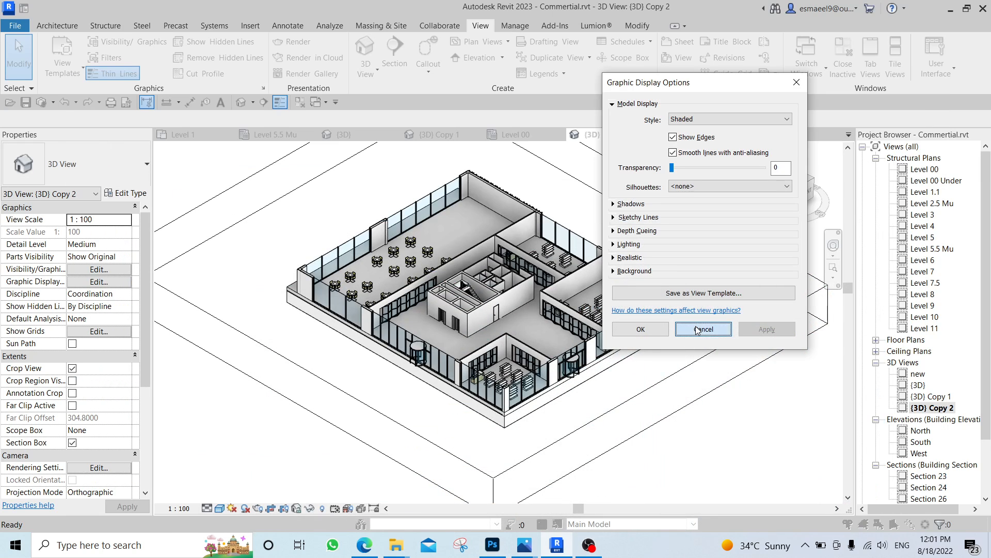
pyautogui.click(699, 330)
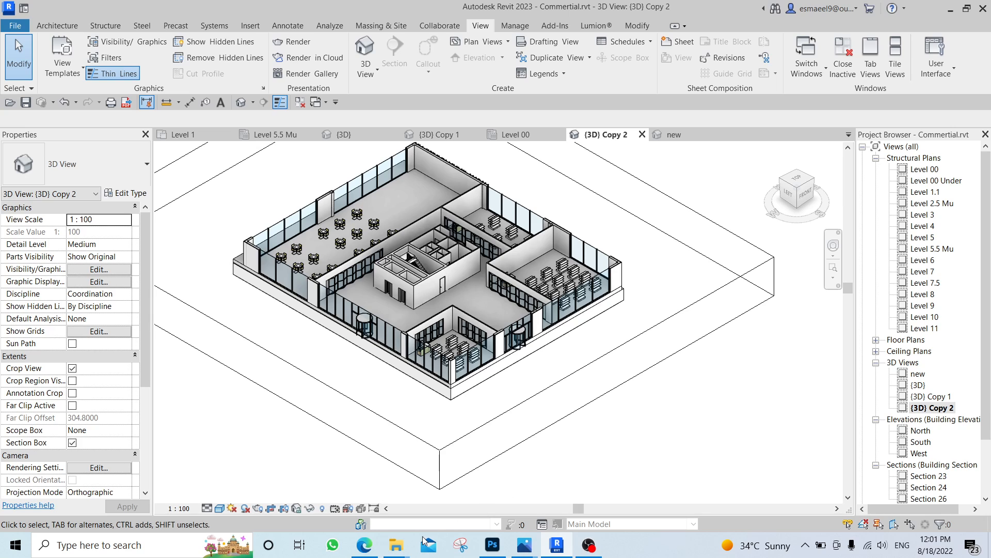
pyautogui.click(435, 487)
pyautogui.click(160, 170)
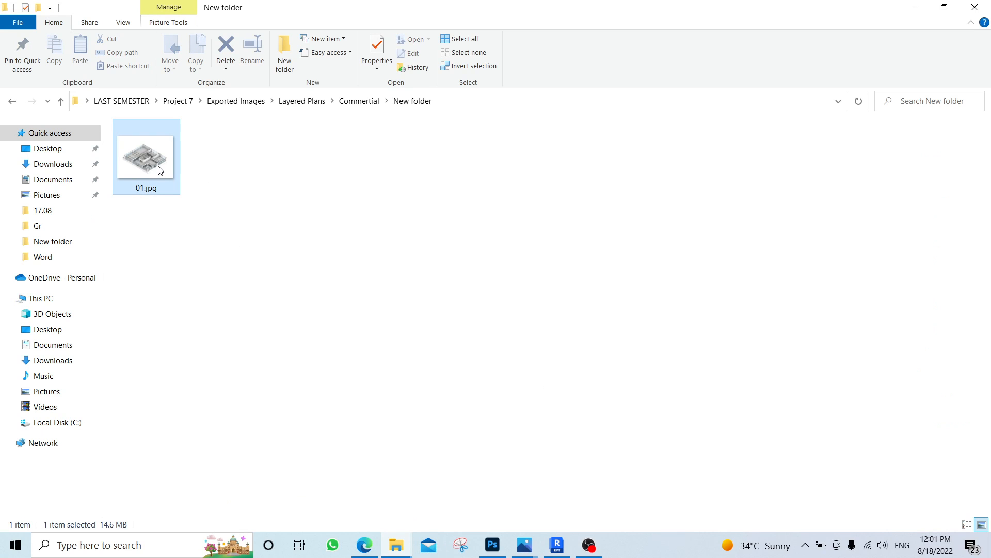
pyautogui.doubleClick(159, 166)
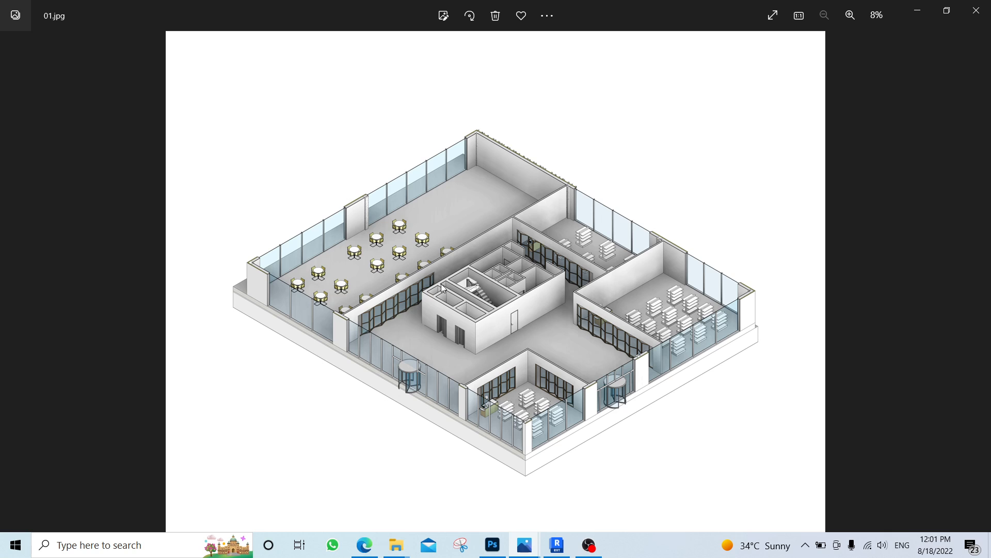
pyautogui.click(494, 545)
pyautogui.click(492, 545)
# - Switch to Revit and raise the section box's top and bottom faces to isolate the next floor up
pyautogui.click(557, 546)
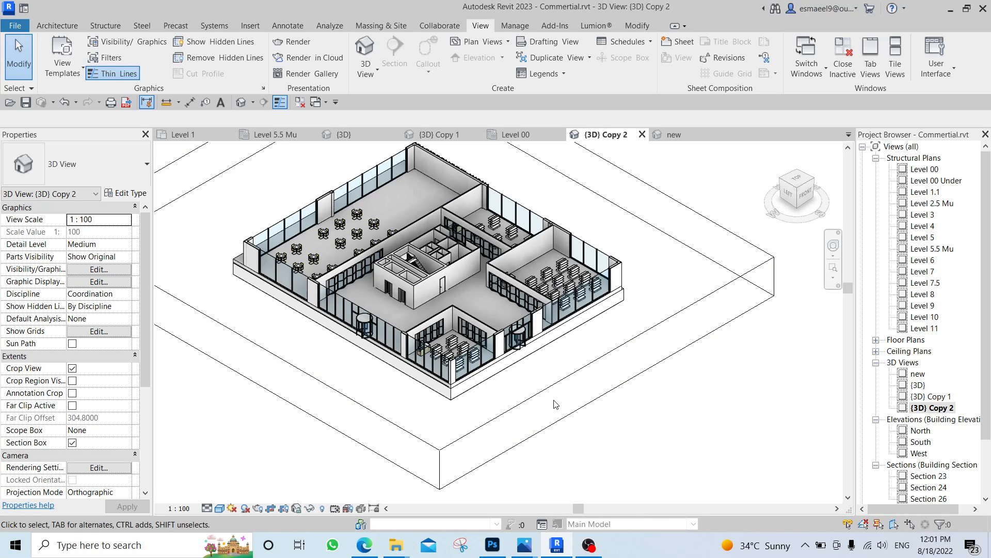
pyautogui.click(555, 404)
pyautogui.moveTo(396, 230); pyautogui.dragTo(438, 262, button='middle')
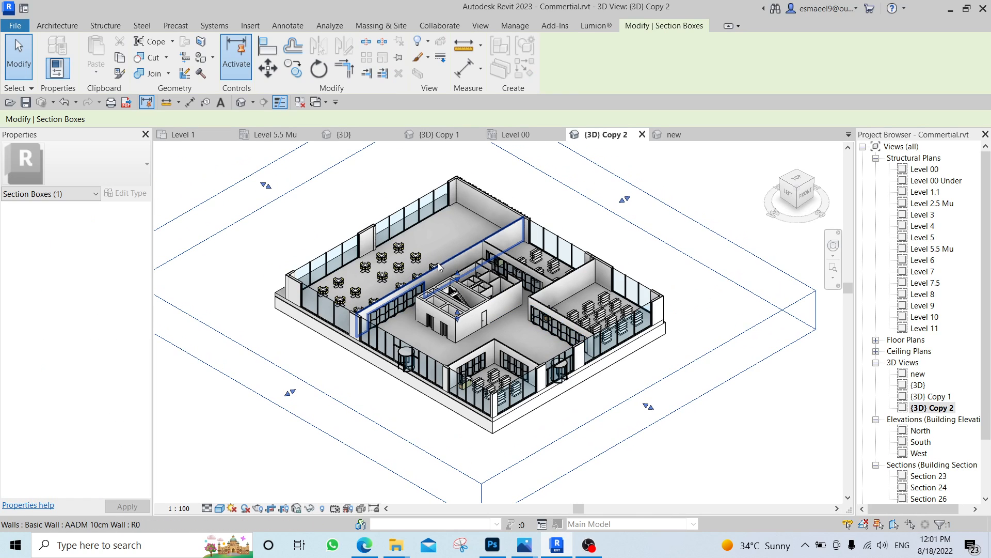
pyautogui.moveTo(459, 274); pyautogui.dragTo(457, 239)
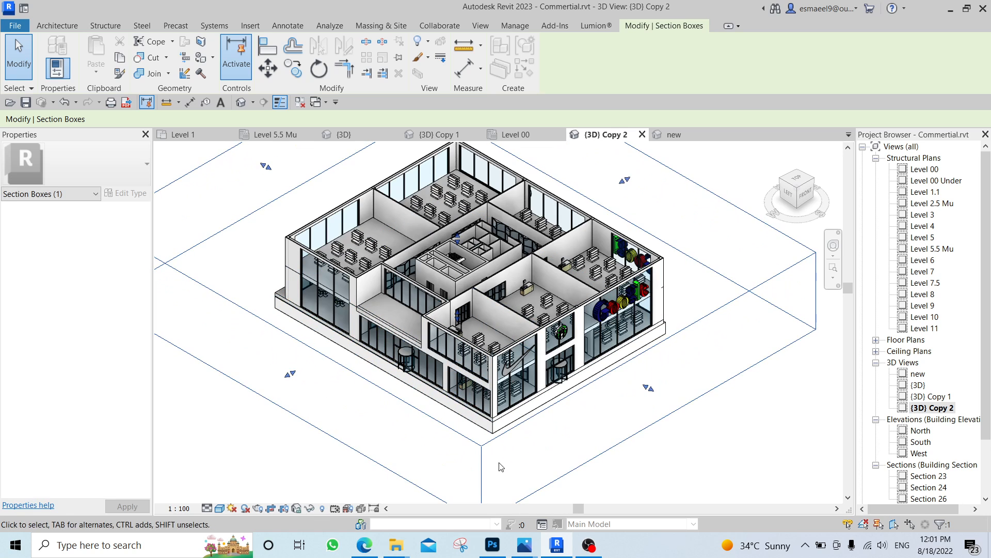
pyautogui.moveTo(499, 463); pyautogui.dragTo(503, 439, button='middle')
pyautogui.moveTo(462, 291); pyautogui.dragTo(464, 252)
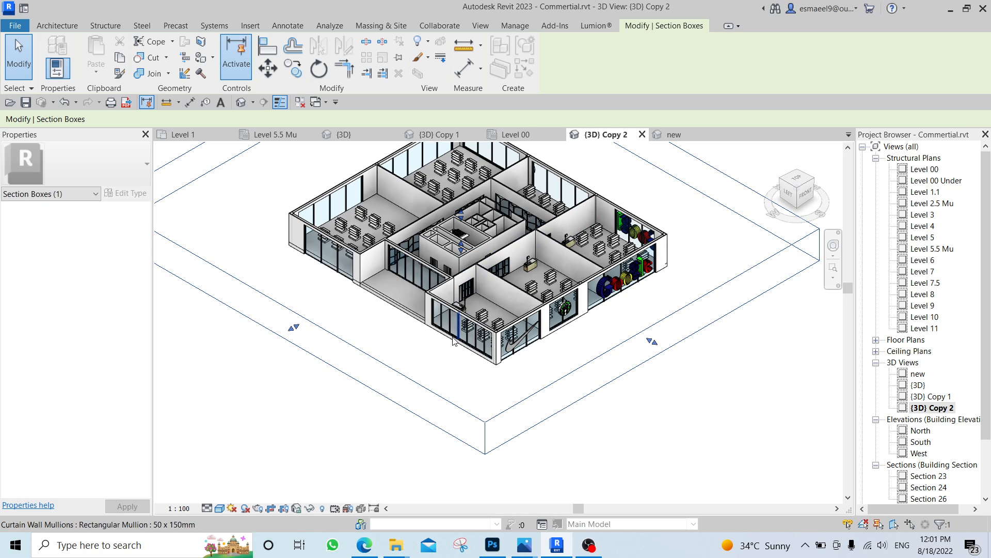
# - Lower the section box's top face slightly to cut through the upper part of the isolated floor's walls
pyautogui.scroll(3, 418, 341)
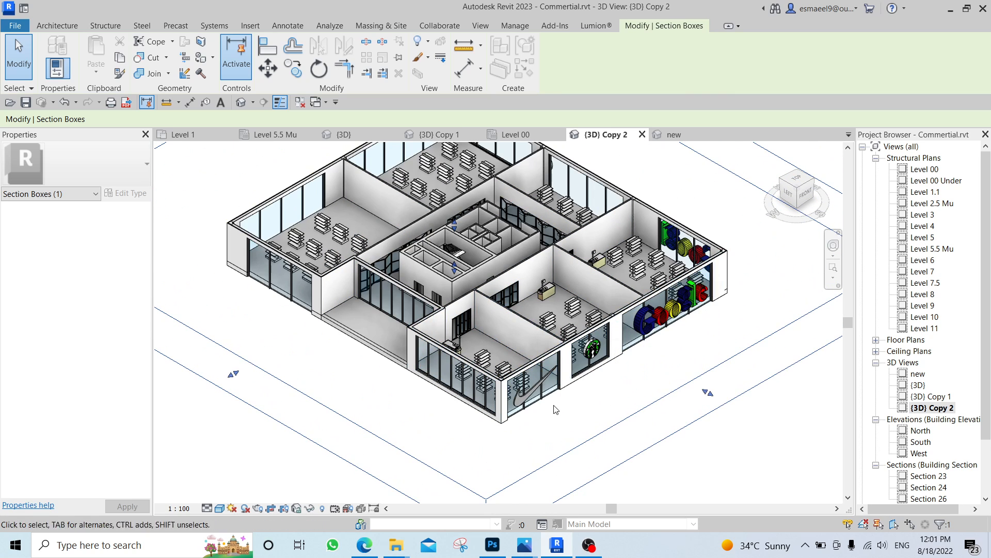
pyautogui.moveTo(529, 330); pyautogui.dragTo(475, 361, button='middle')
pyautogui.click(623, 220)
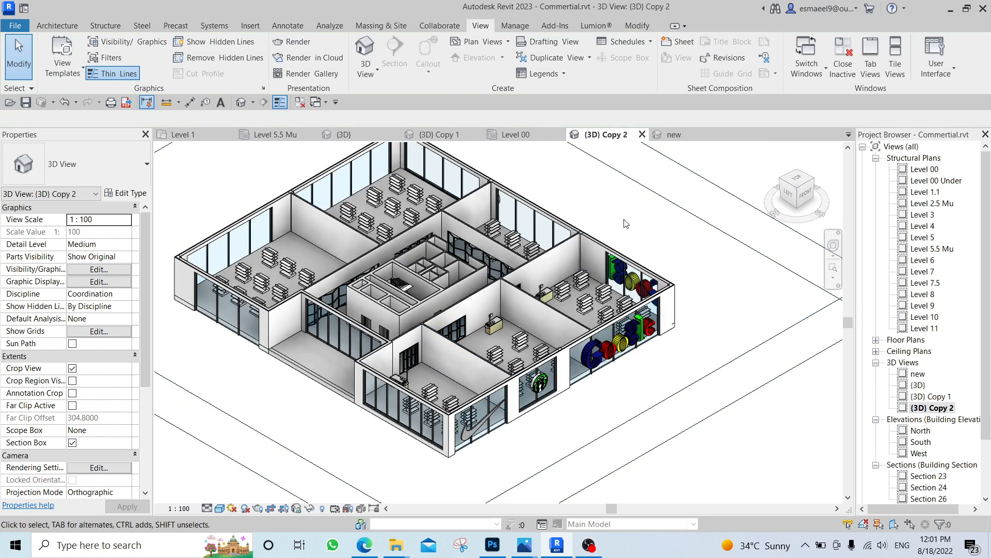
pyautogui.scroll(-1, 642, 253)
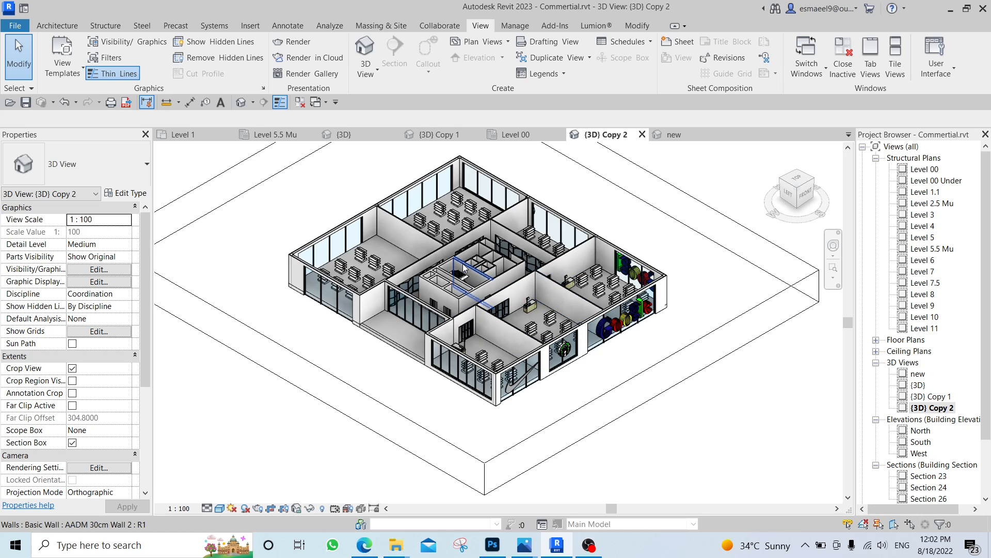
pyautogui.click(717, 346)
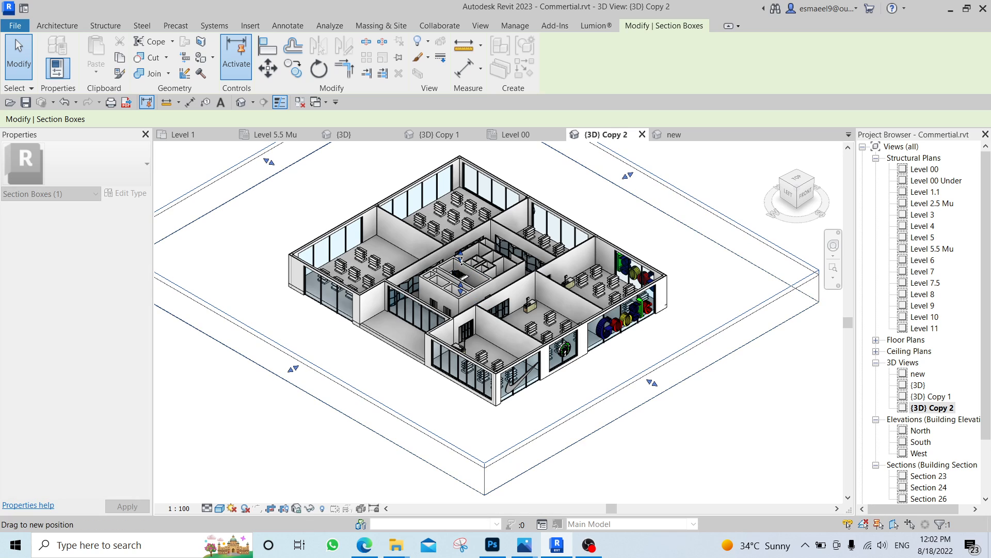
pyautogui.moveTo(461, 261); pyautogui.dragTo(461, 263)
pyautogui.click(633, 227)
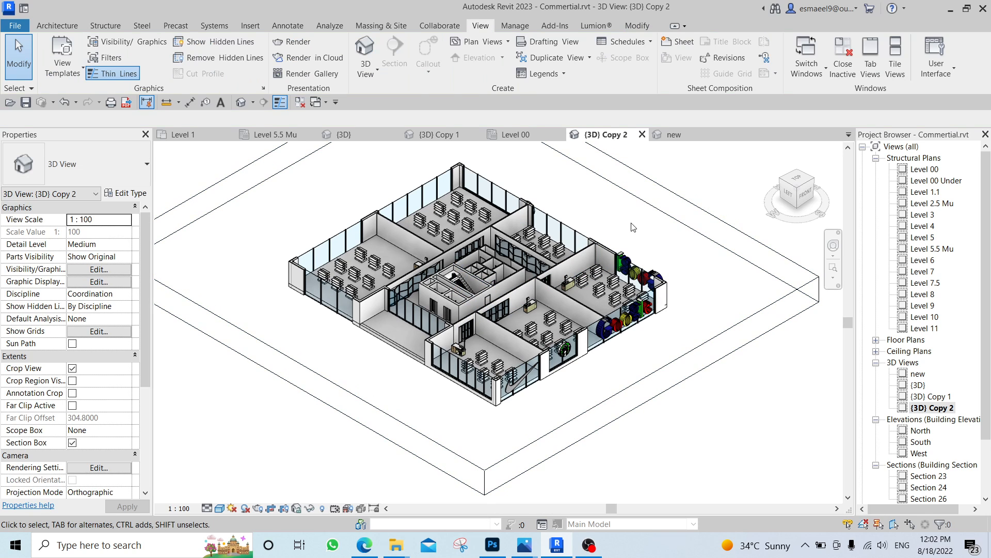
# - Check the lighting section of the Graphic Display Options for {3D} Copy 2 and close them without changes
pyautogui.scroll(2, 633, 227)
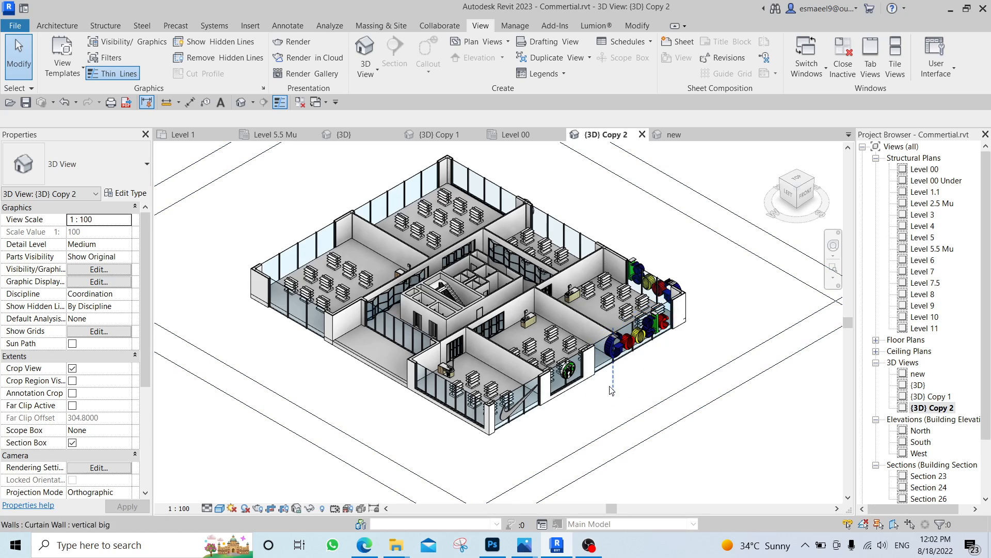
pyautogui.press('g')
pyautogui.press('d')
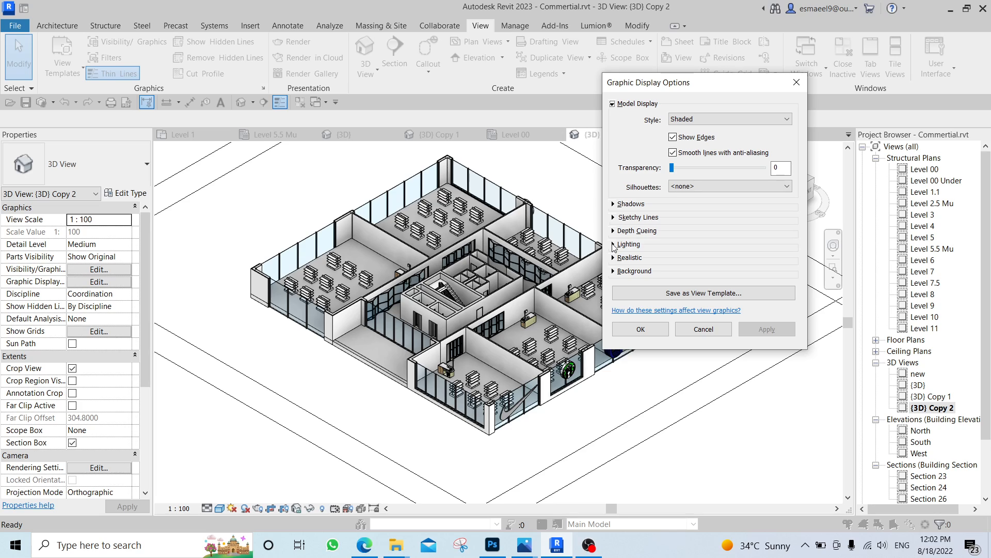
pyautogui.click(614, 245)
pyautogui.click(796, 82)
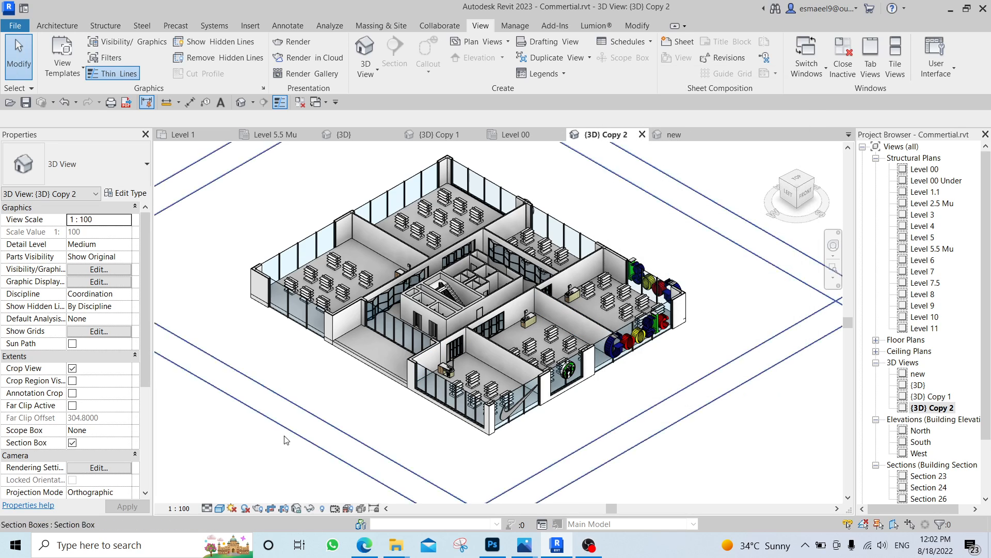
# - Show the crop region around the cutaway floor in {3D} Copy 2
pyautogui.click(283, 508)
pyautogui.scroll(-3, 426, 255)
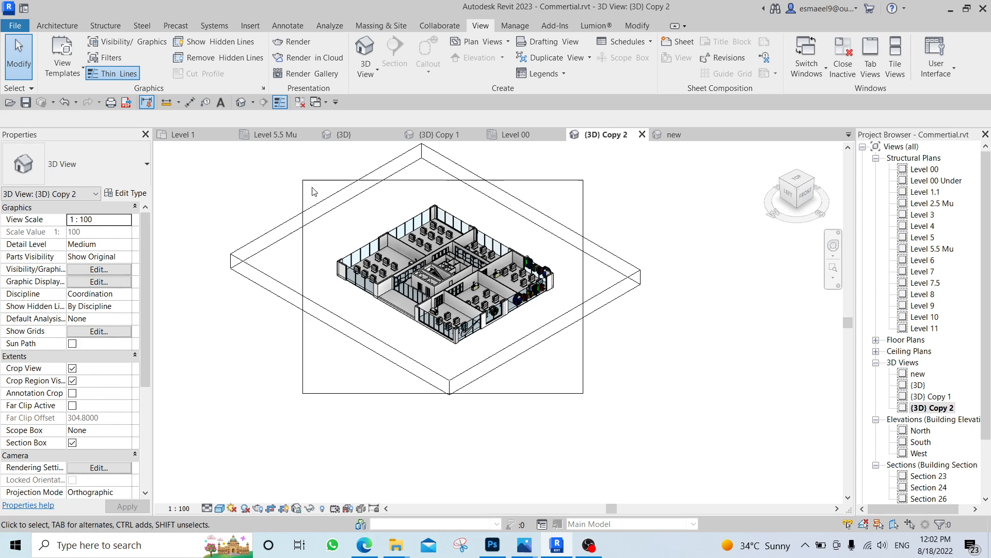
pyautogui.scroll(2, 441, 334)
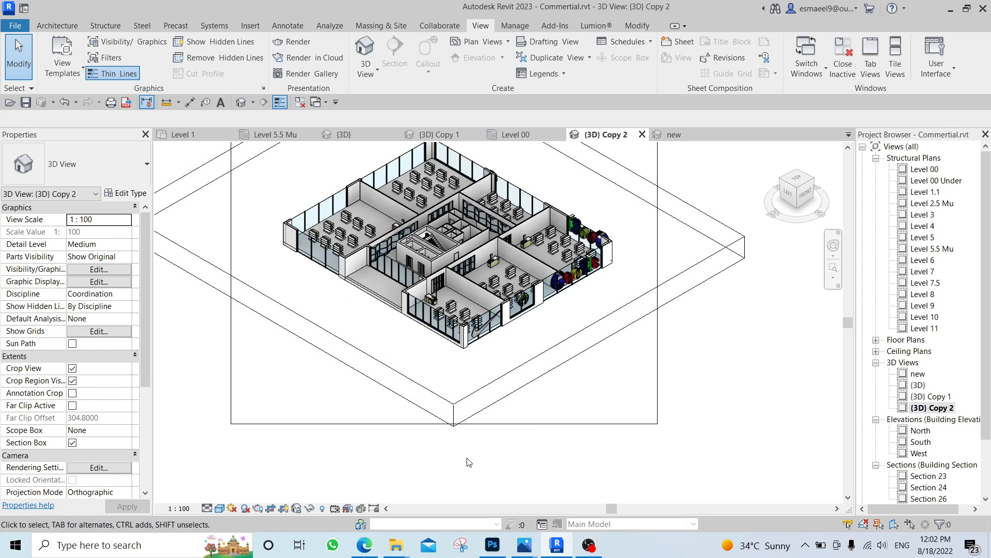
# - Reopen 01.jpg from File Explorer to review the exported ground-floor image, and minimize the viewer
pyautogui.click(414, 525)
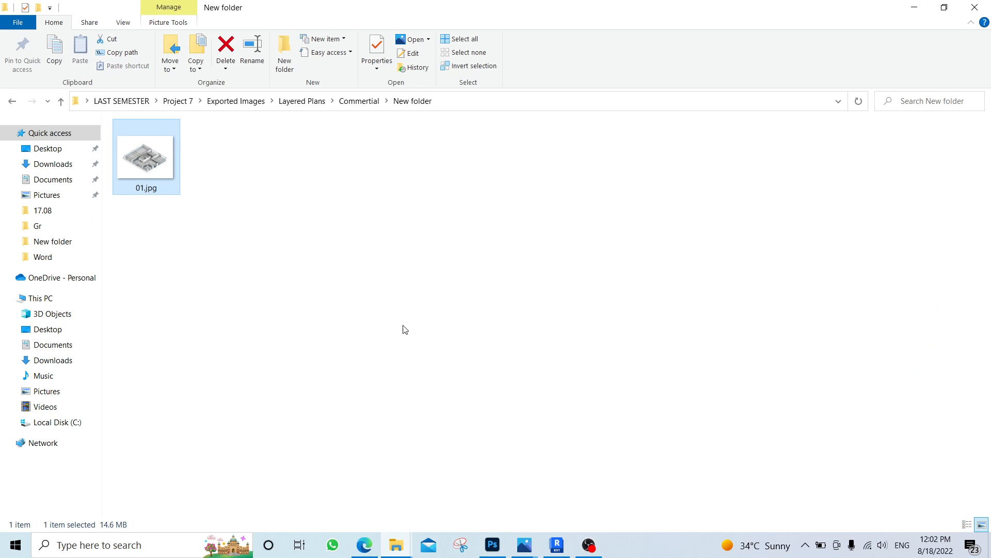
pyautogui.doubleClick(123, 162)
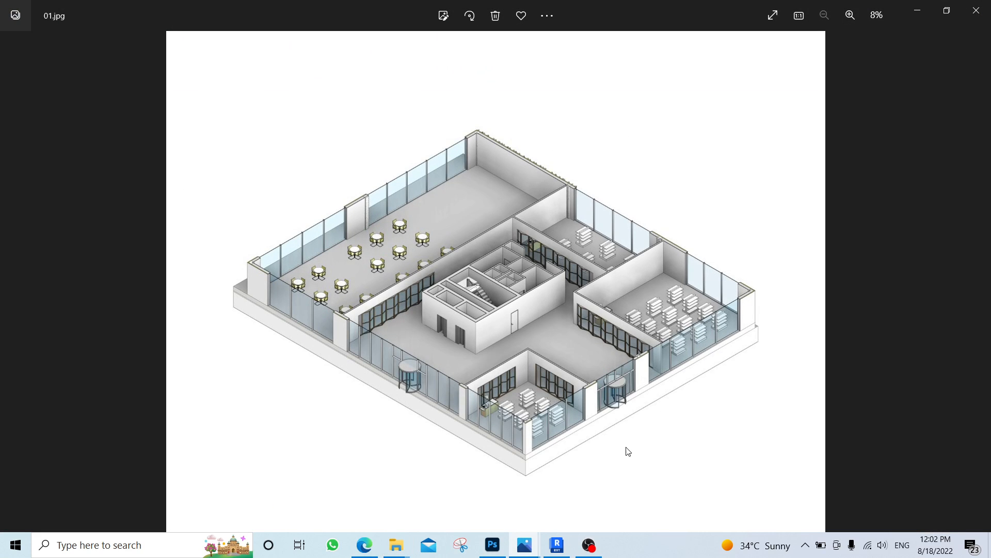
pyautogui.click(918, 11)
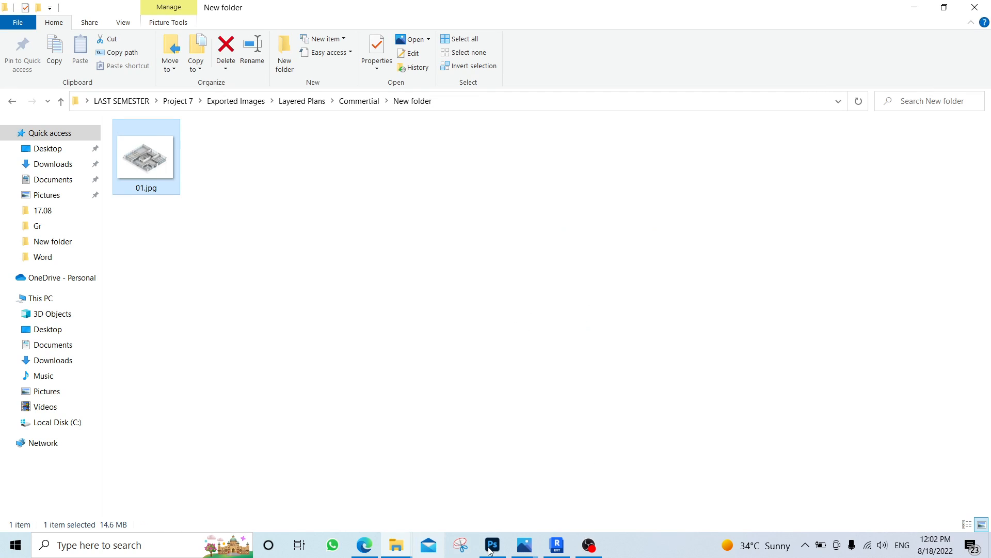
# - Switch to Revit and export the current window as image 02 in New folder, fitted to 15000 pixels horizontally, JPEG (lossless)
pyautogui.click(556, 545)
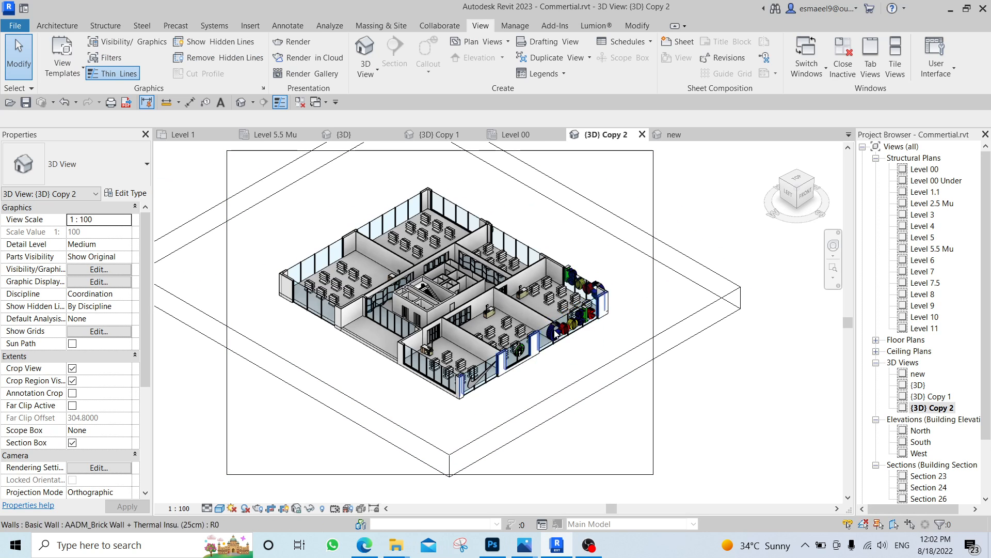
pyautogui.click(15, 25)
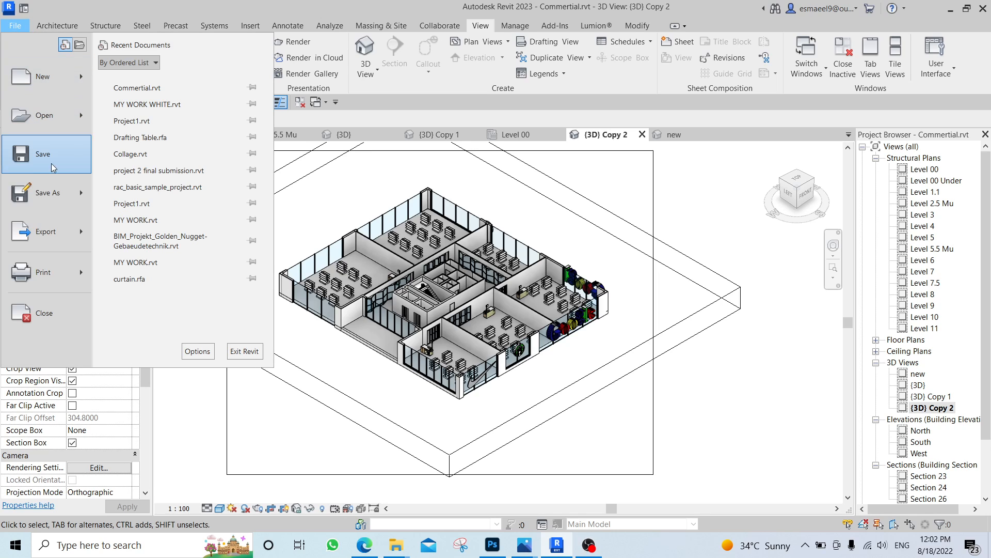
pyautogui.moveTo(42, 231)
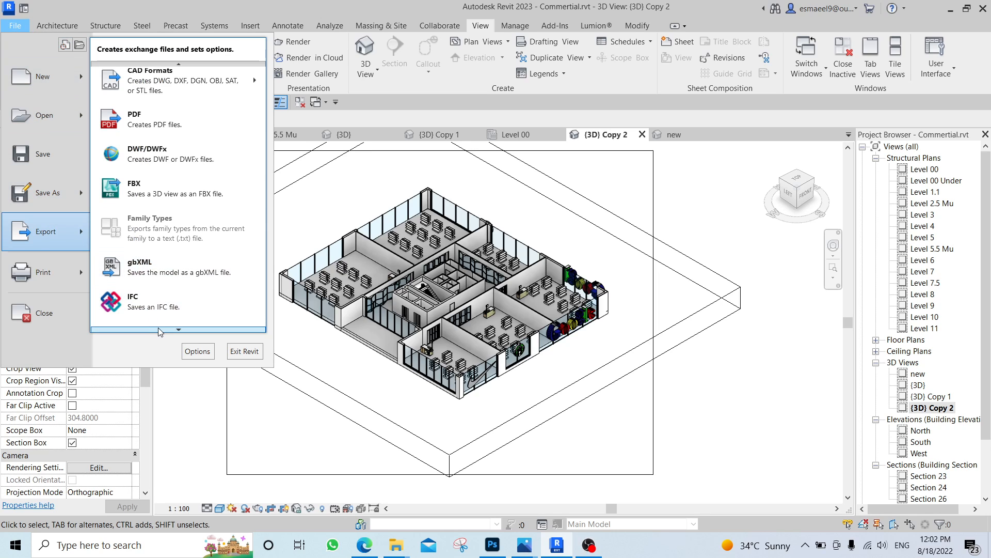
pyautogui.scroll(-3, 159, 330)
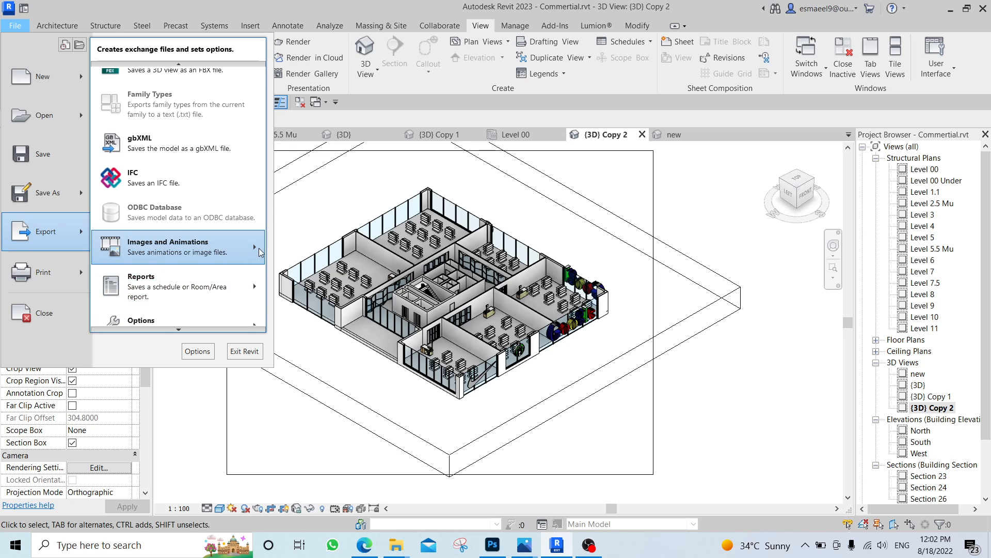
pyautogui.moveTo(255, 248)
pyautogui.click(292, 281)
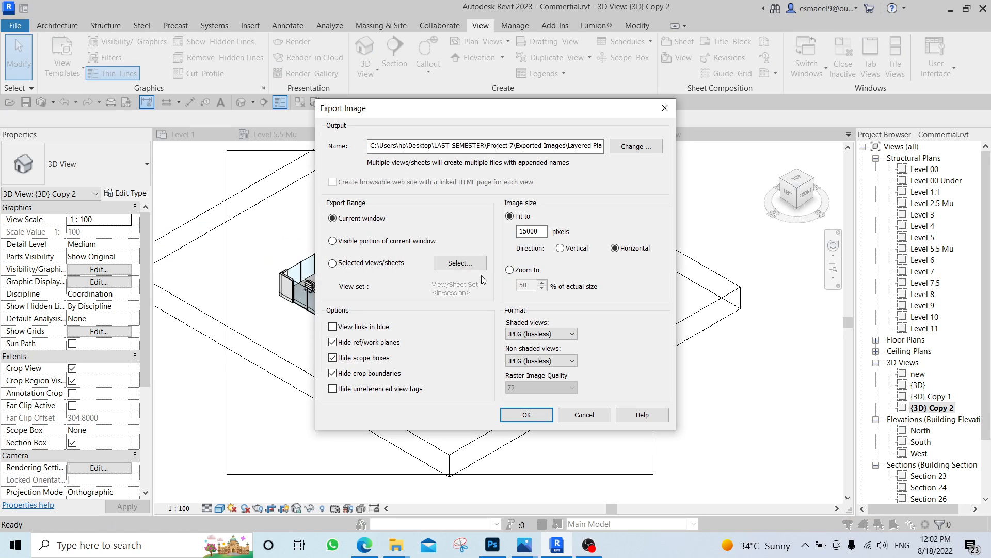
pyautogui.moveTo(528, 231); pyautogui.dragTo(521, 231)
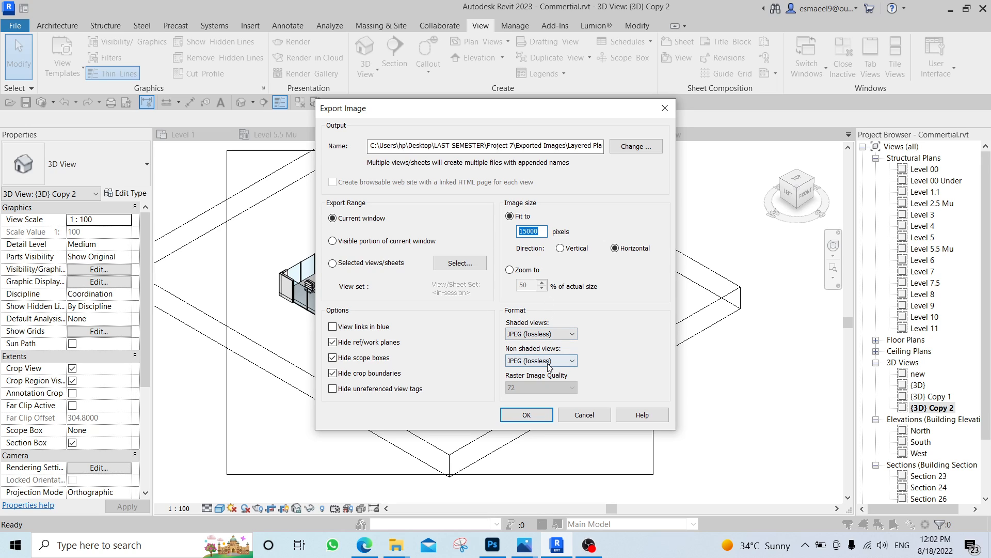
pyautogui.click(618, 148)
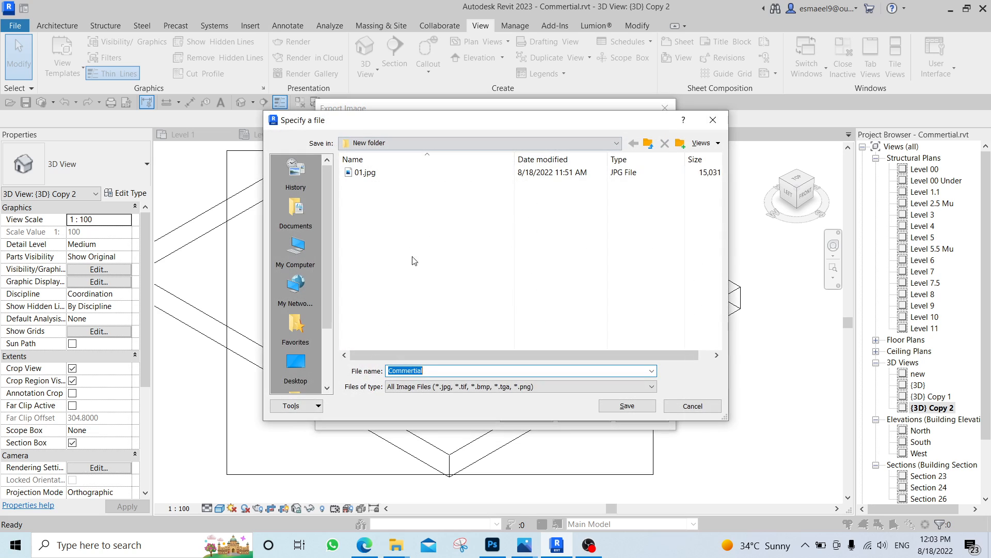
pyautogui.write('02')
pyautogui.click(627, 406)
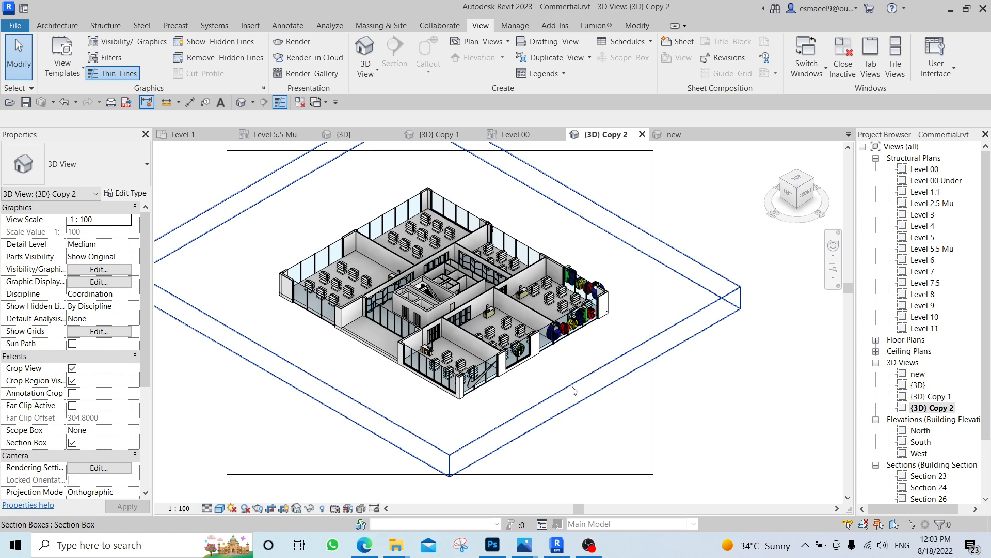
# - Raise the section box to isolate the open office floor, trimming its top face to cut through the walls
pyautogui.click(574, 391)
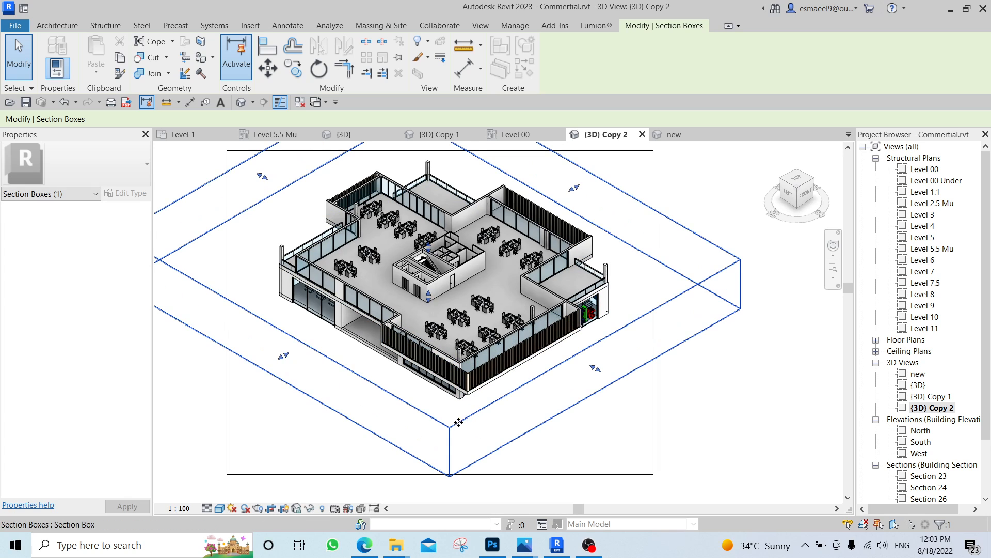
pyautogui.moveTo(427, 296); pyautogui.dragTo(429, 239)
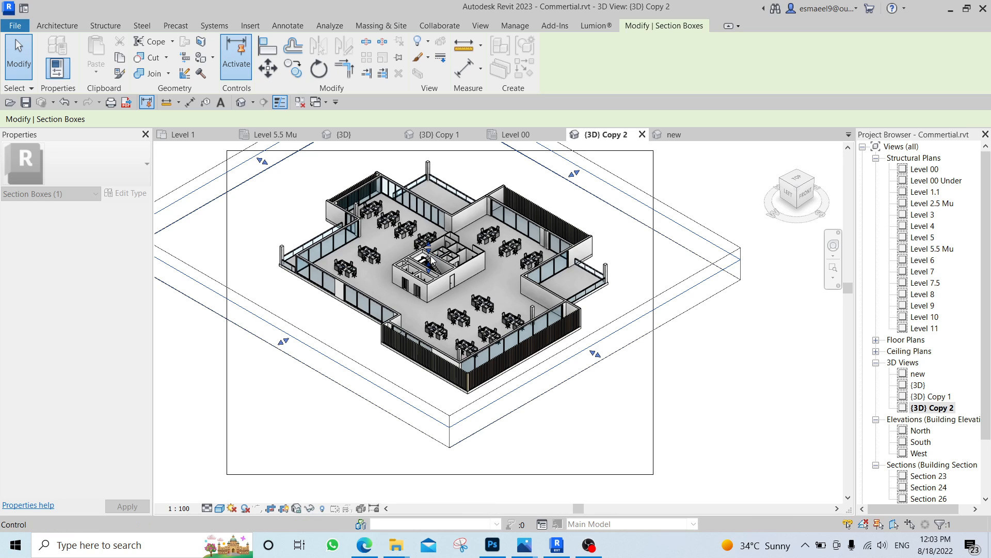
pyautogui.moveTo(428, 236); pyautogui.dragTo(429, 253)
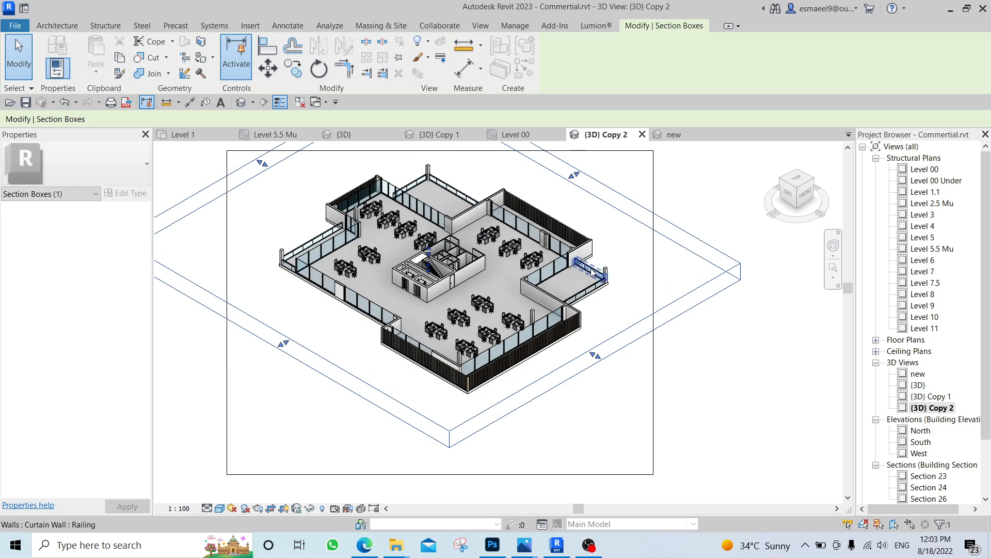
pyautogui.scroll(1, 631, 262)
pyautogui.click(650, 265)
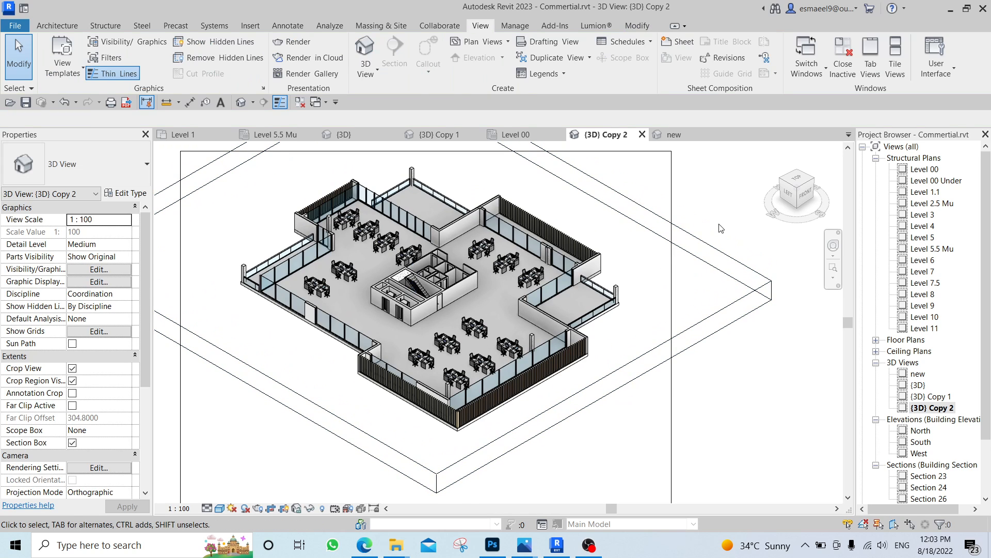
# - Export the current {3D} Copy 2 view of the open office floor as image 03 in New folder
pyautogui.moveTo(720, 224); pyautogui.dragTo(719, 250, button='middle')
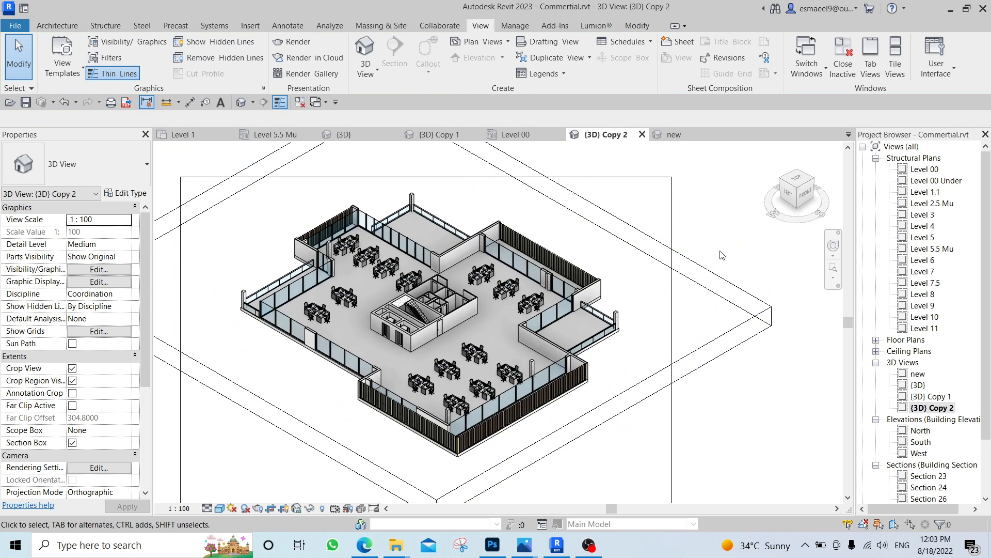
pyautogui.click(18, 31)
pyautogui.moveTo(58, 238)
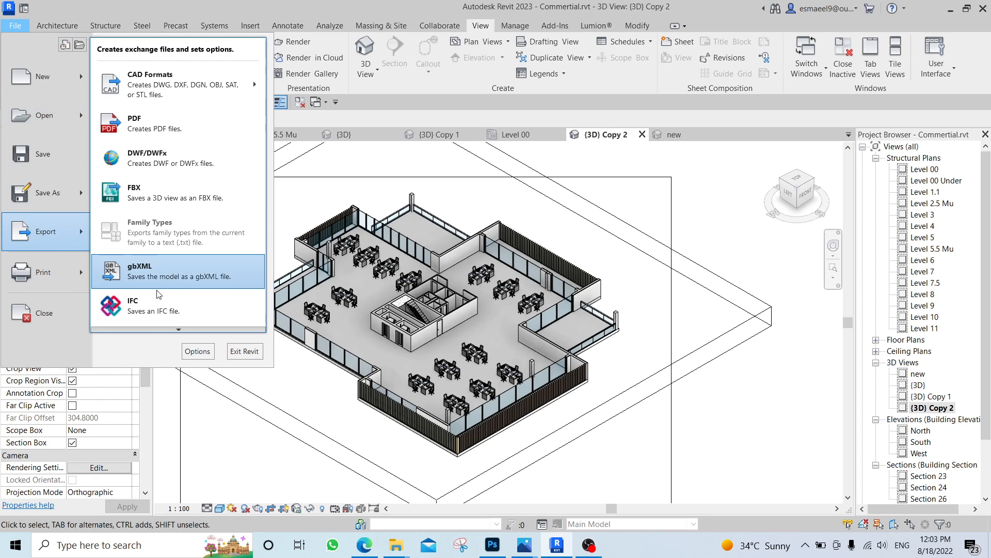
pyautogui.scroll(-3, 157, 332)
pyautogui.moveTo(203, 252)
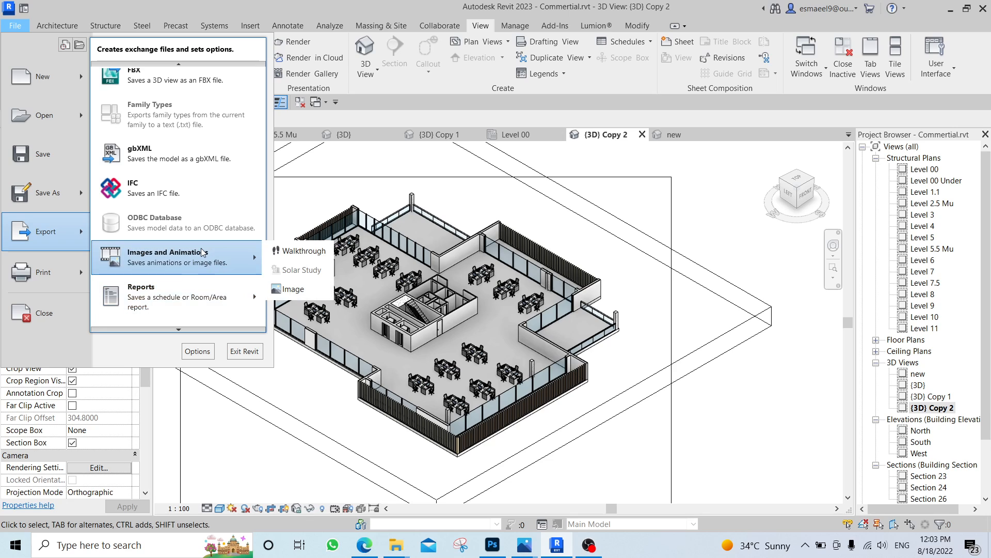
pyautogui.click(293, 288)
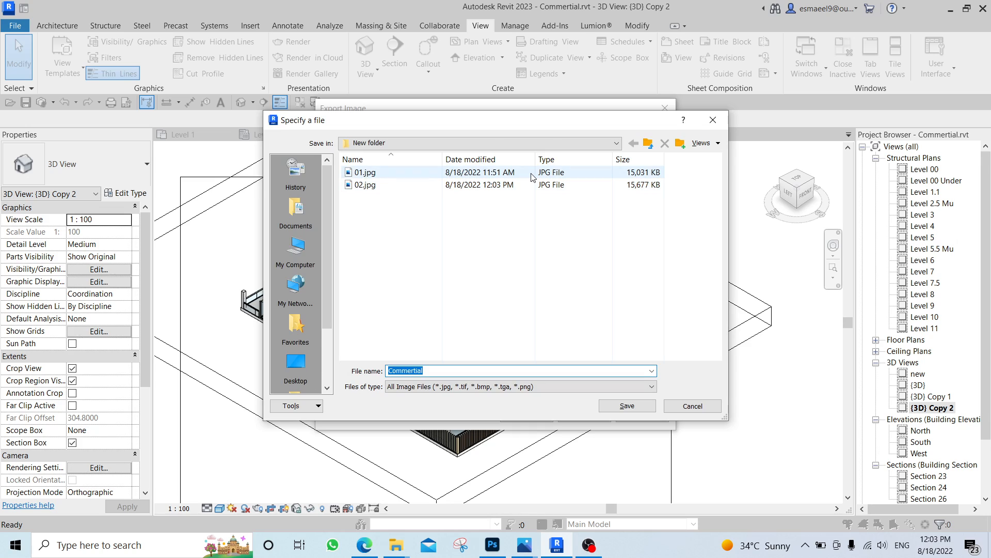
pyautogui.write('03')
pyautogui.click(646, 407)
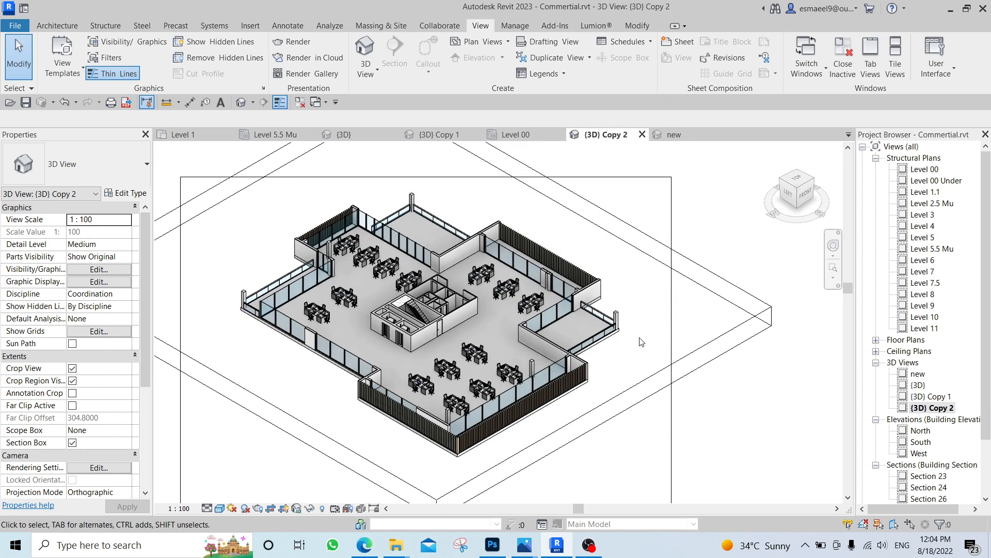
# - Raise the section box's top and bottom faces to isolate the next floor up, the one with the COMPANIES sign and terrace
pyautogui.click(630, 389)
pyautogui.moveTo(414, 293); pyautogui.dragTo(416, 275)
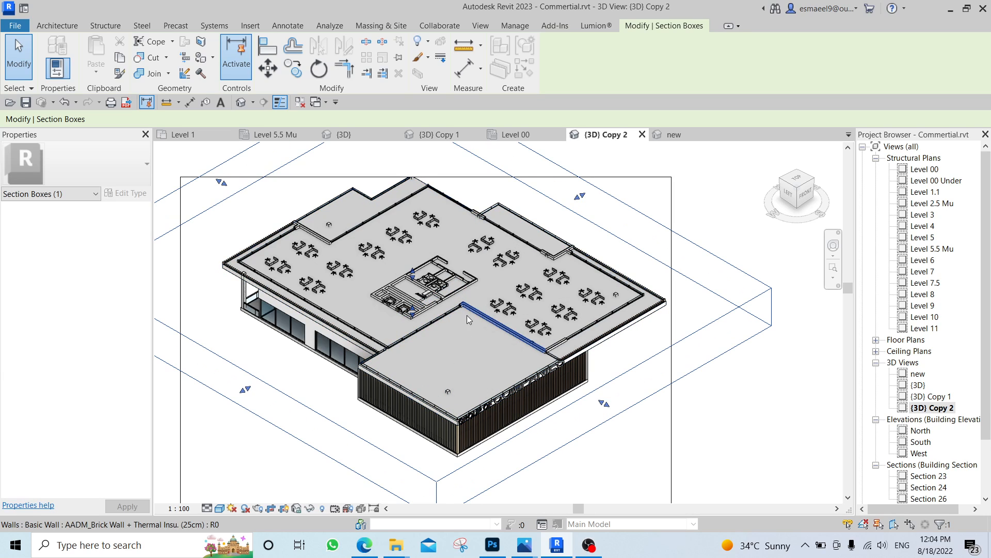
pyautogui.moveTo(413, 272); pyautogui.dragTo(413, 255)
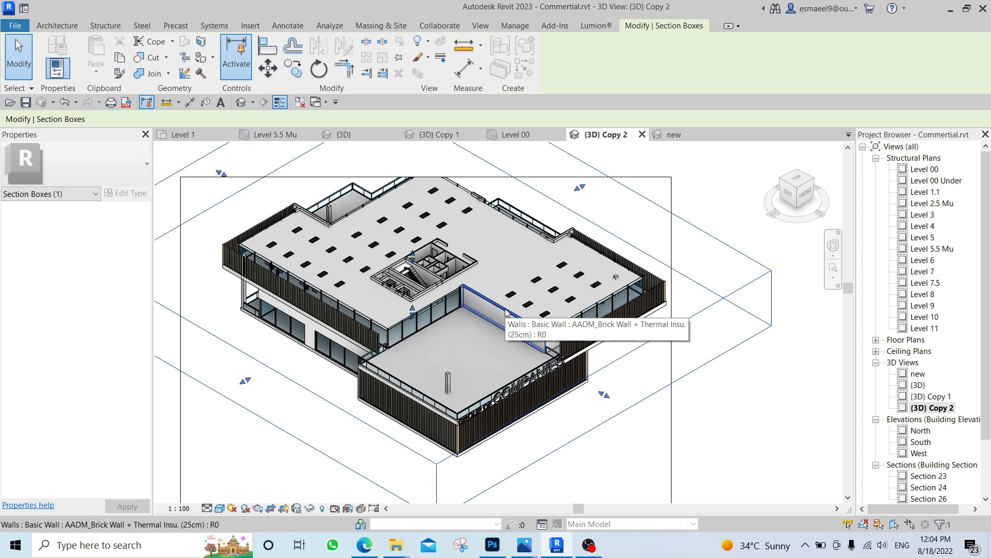
pyautogui.moveTo(513, 325); pyautogui.dragTo(506, 298, button='middle')
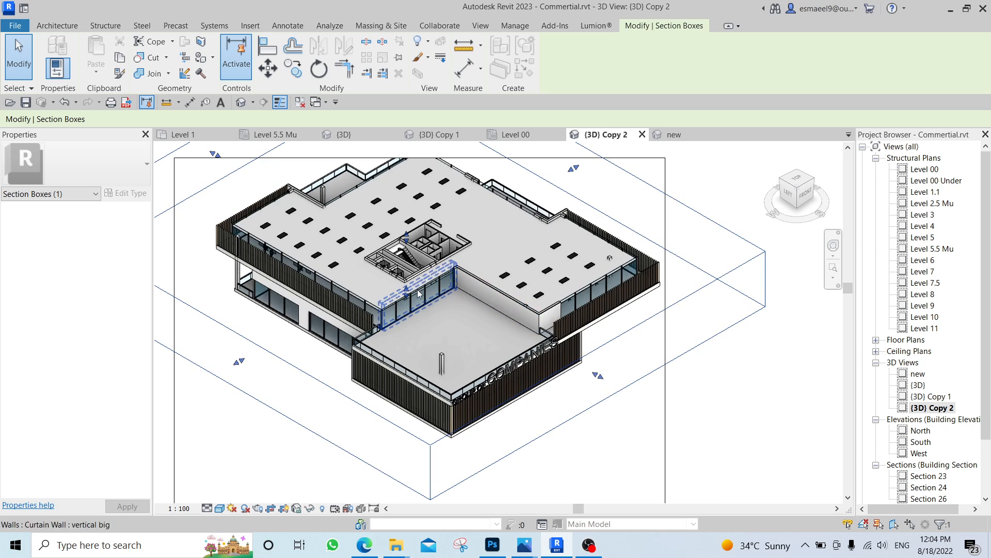
pyautogui.moveTo(408, 295); pyautogui.dragTo(409, 299)
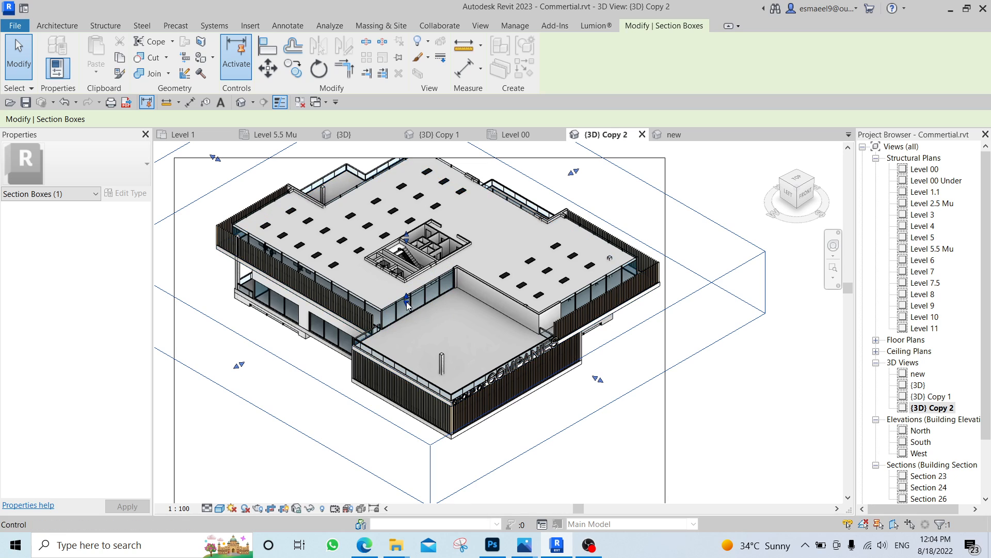
pyautogui.moveTo(407, 302); pyautogui.dragTo(408, 262)
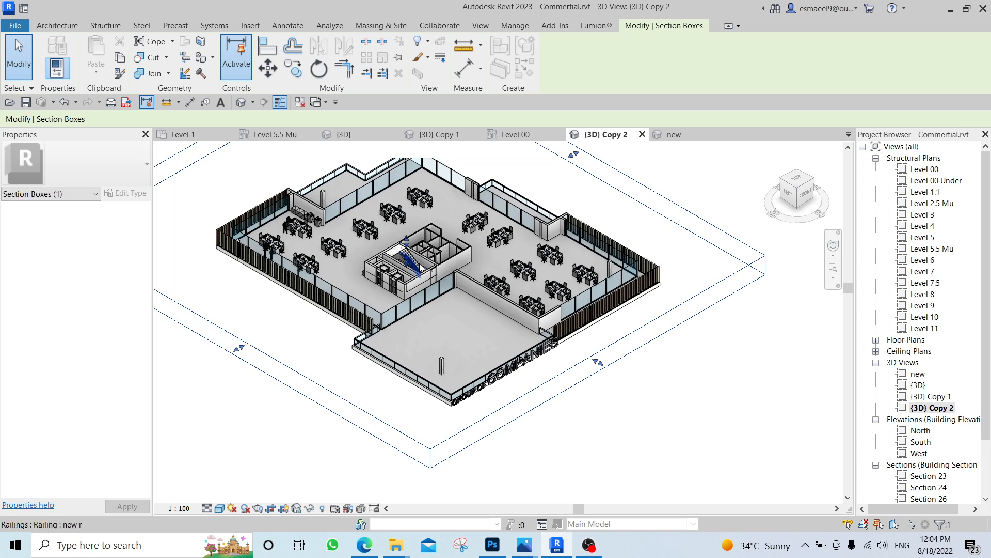
# - Open 03.jpg from File Explorer to review the exported office floor, and switch back to Revit
pyautogui.moveTo(396, 544)
pyautogui.click(467, 490)
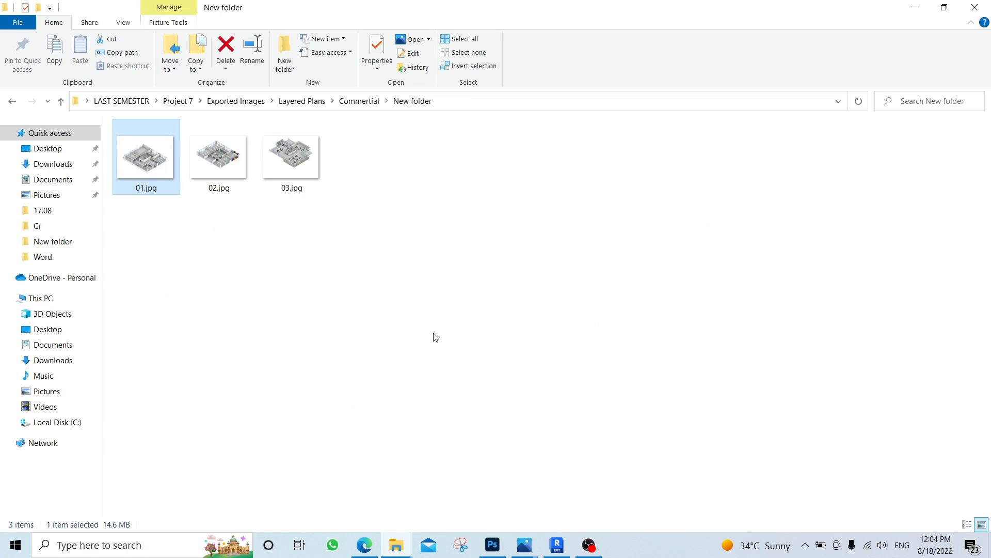
pyautogui.click(305, 175)
pyautogui.doubleClick(306, 174)
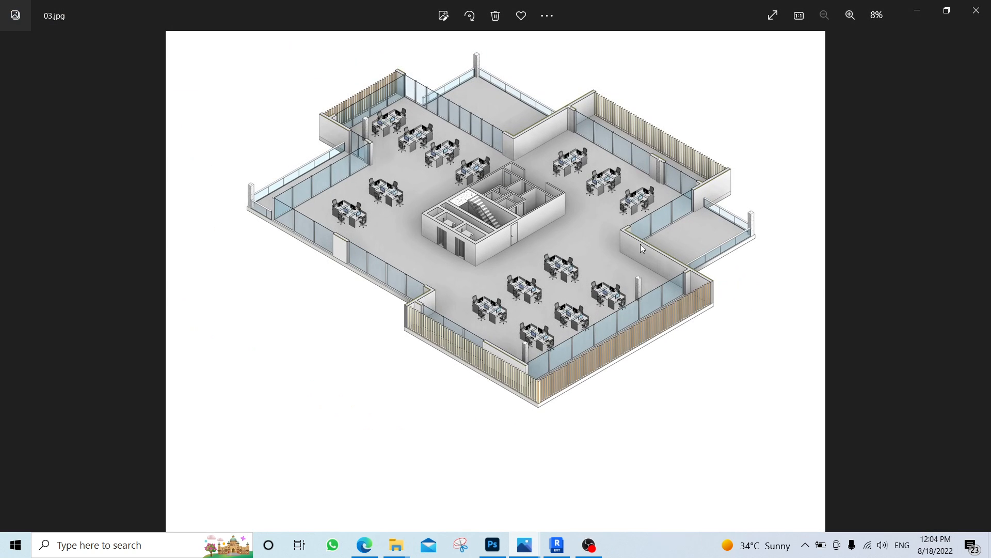
pyautogui.click(562, 541)
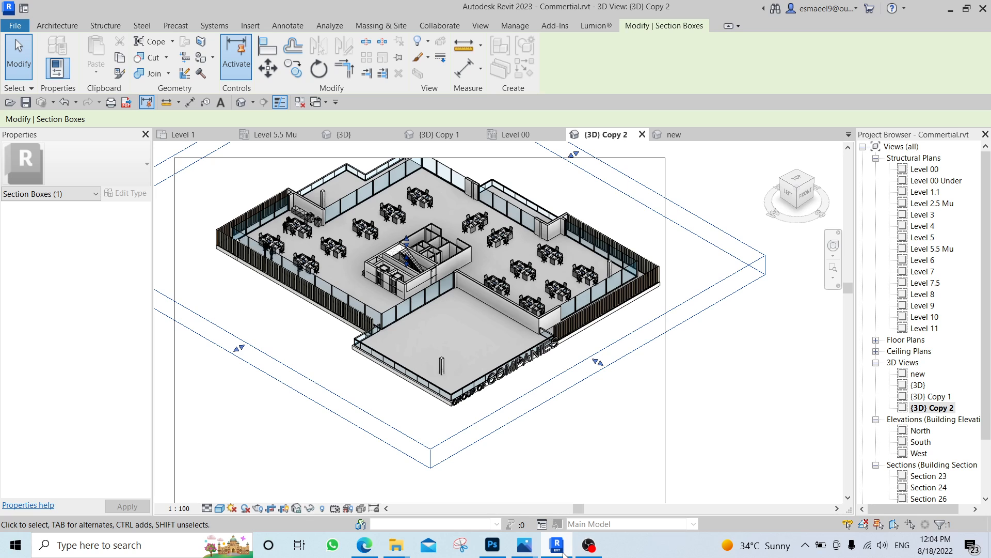
# - Try a higher section box cut at the slab above the floor with the COMPANIES sign, and inspect the terrace edge
pyautogui.scroll(-2, 509, 370)
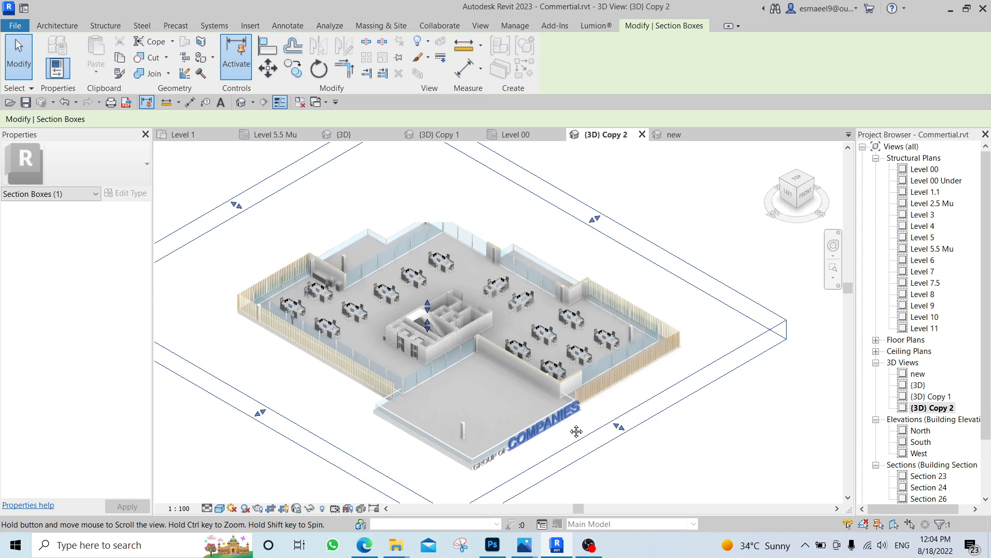
pyautogui.scroll(4, 509, 369)
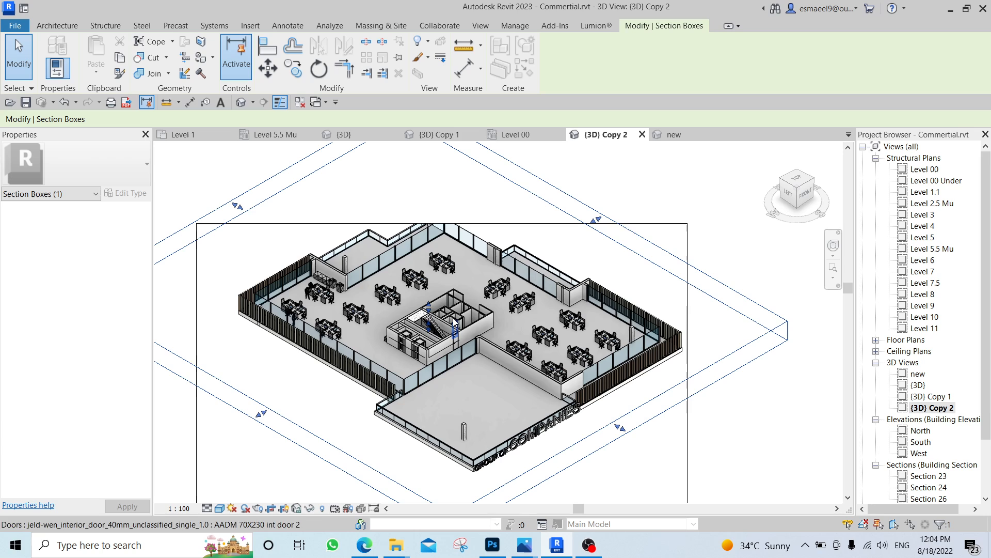
pyautogui.moveTo(429, 303); pyautogui.dragTo(429, 307)
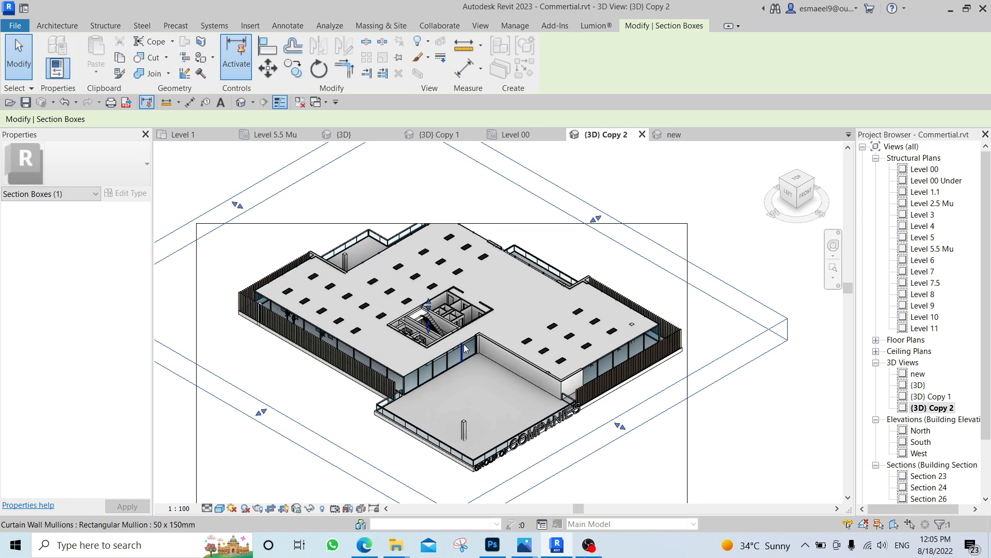
pyautogui.click(705, 457)
pyautogui.scroll(4, 555, 486)
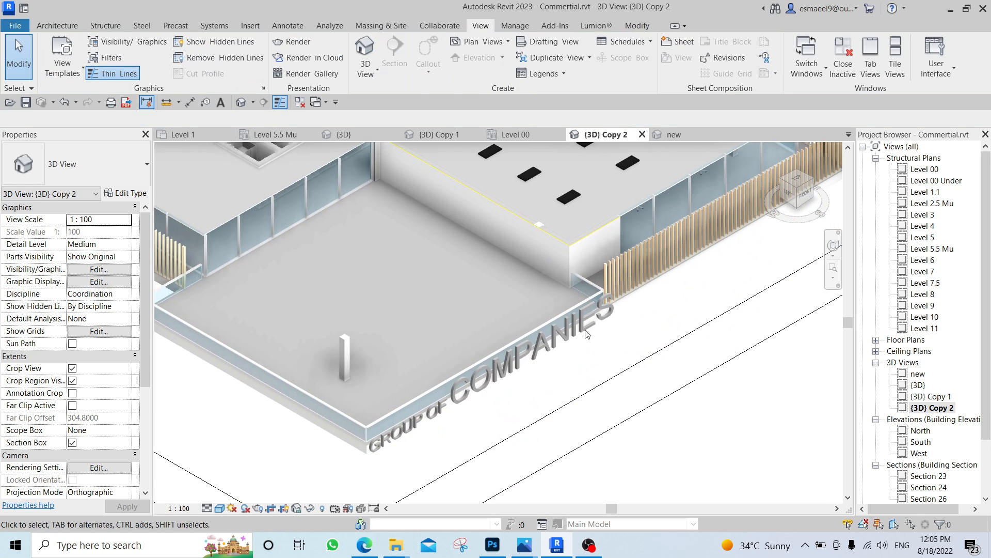
pyautogui.scroll(-4, 562, 336)
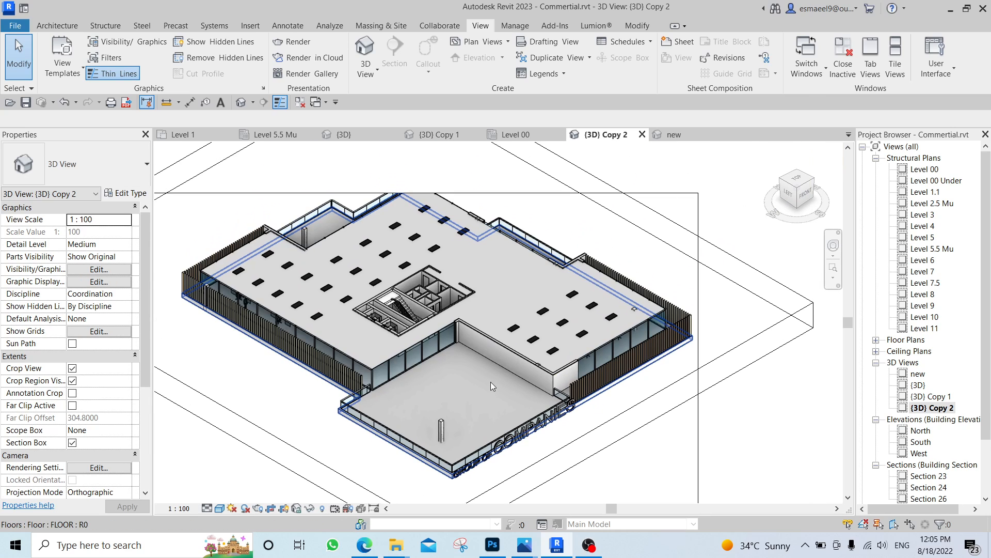
pyautogui.moveTo(485, 370); pyautogui.dragTo(481, 382, button='middle')
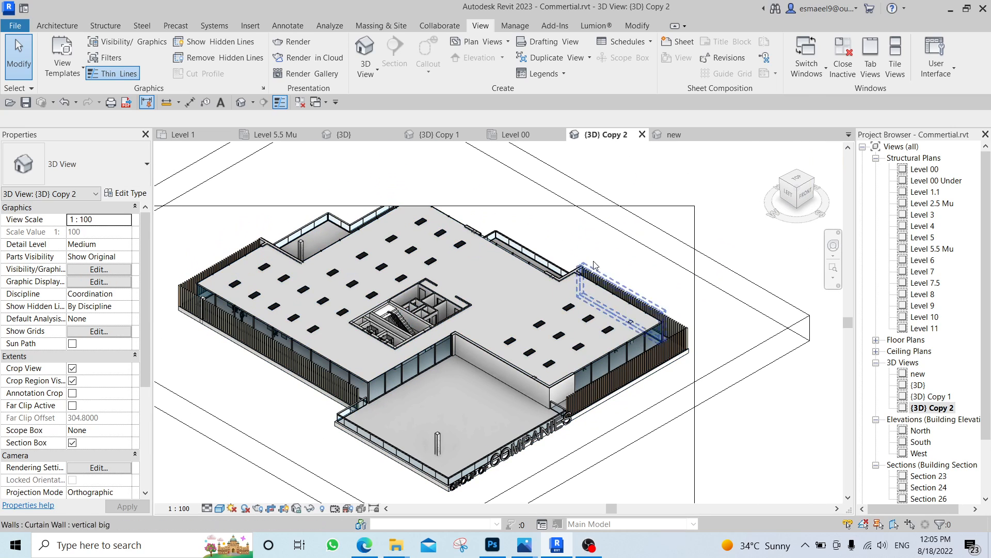
# - Lower the section box's top face to cut through the walls and expose the floor's desks and core
pyautogui.click(712, 370)
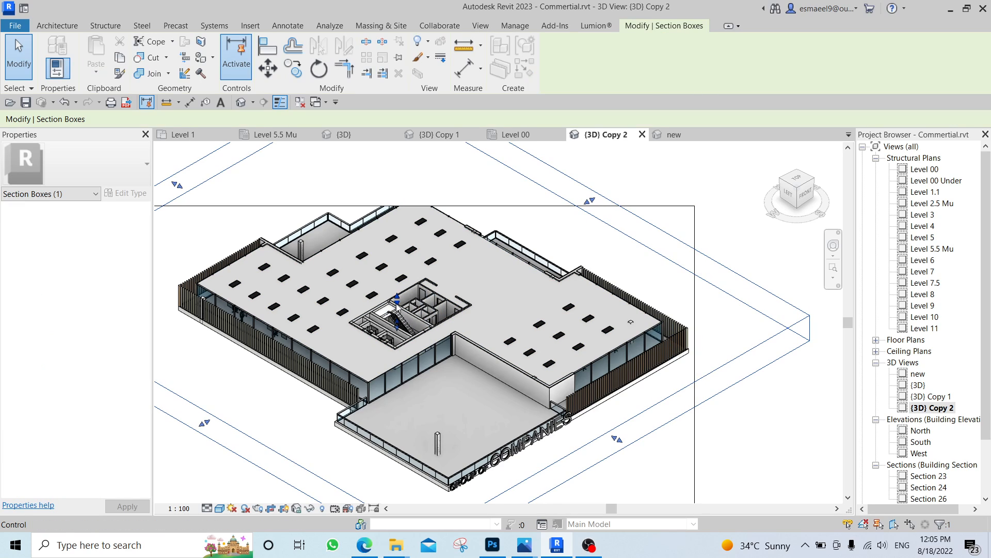
pyautogui.moveTo(397, 303); pyautogui.dragTo(397, 312)
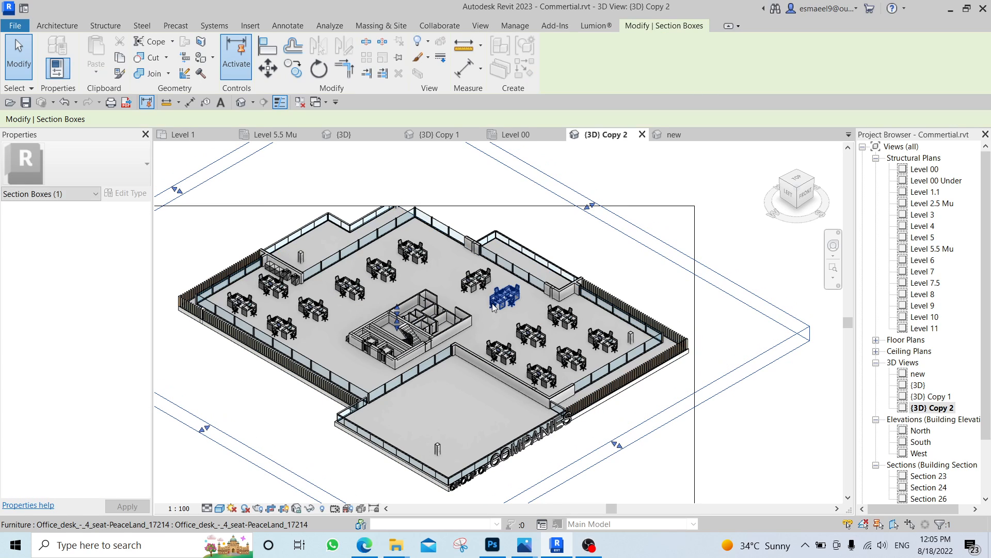
pyautogui.moveTo(520, 302); pyautogui.dragTo(506, 335, button='middle')
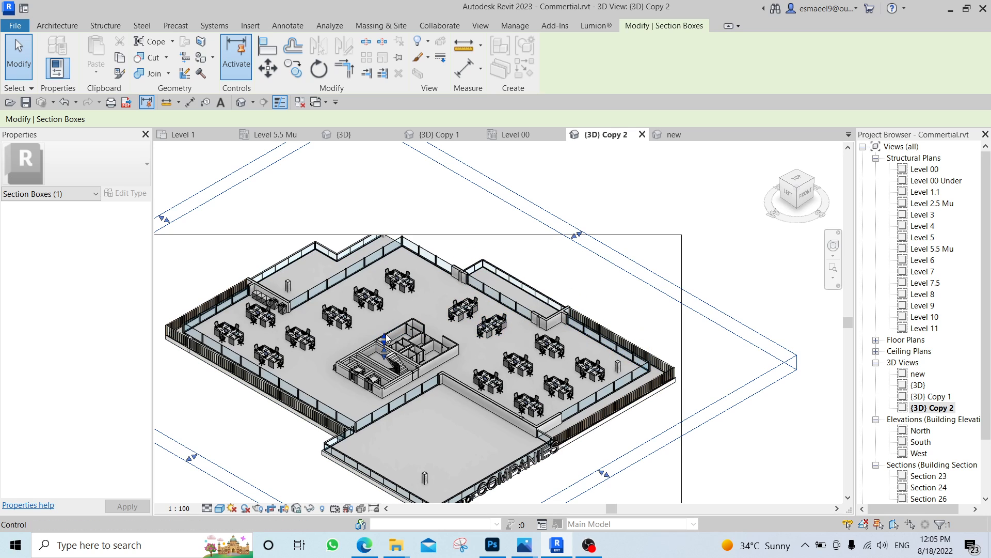
pyautogui.moveTo(385, 337); pyautogui.dragTo(387, 337)
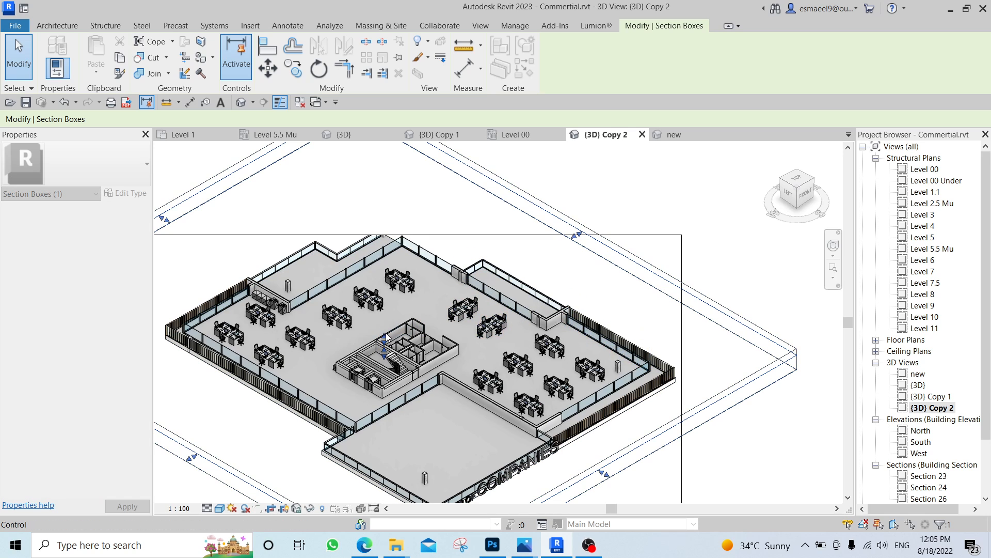
# - Set the Base Offset of the upper AADM 30cm Wall 2 across the core's elevator side to 1.5
pyautogui.scroll(5, 402, 398)
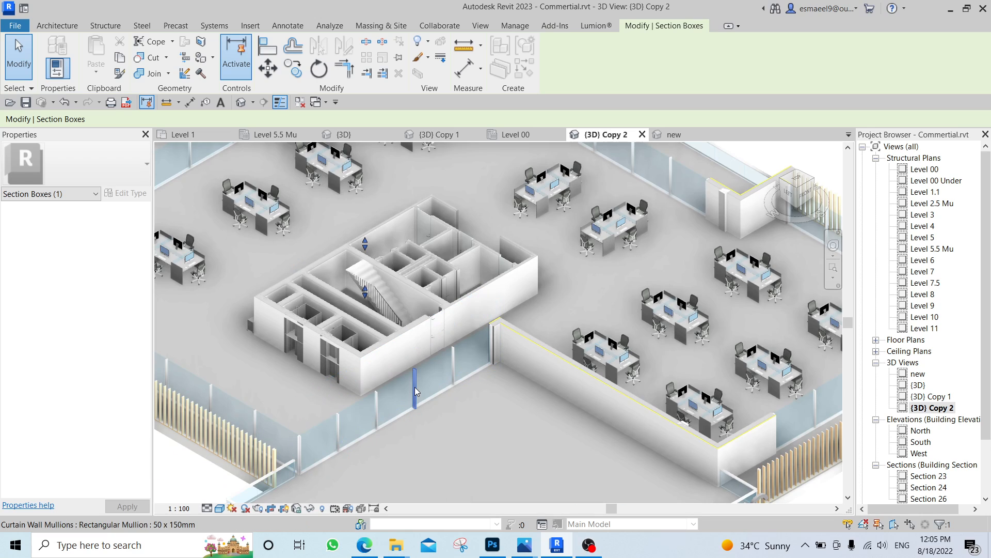
pyautogui.scroll(5, 413, 361)
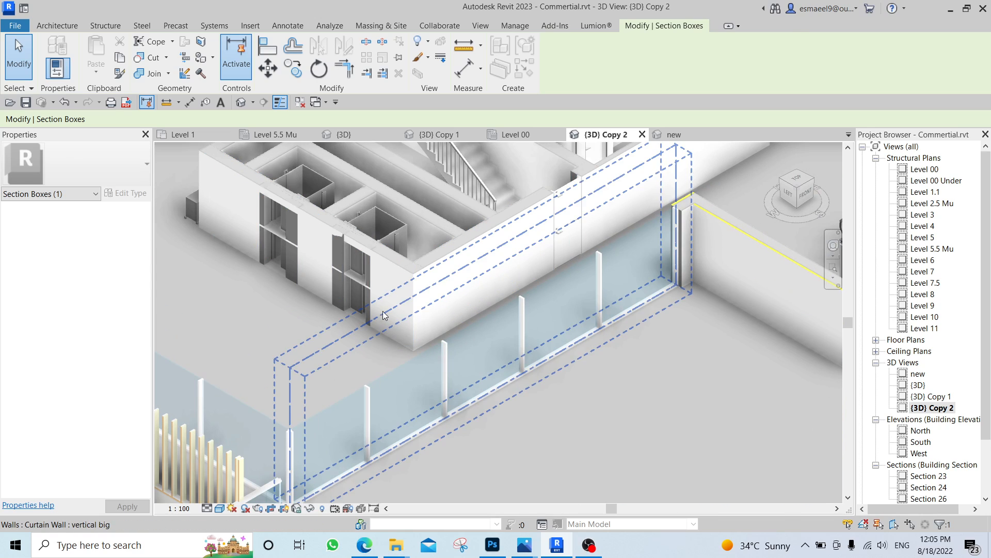
pyautogui.click(364, 290)
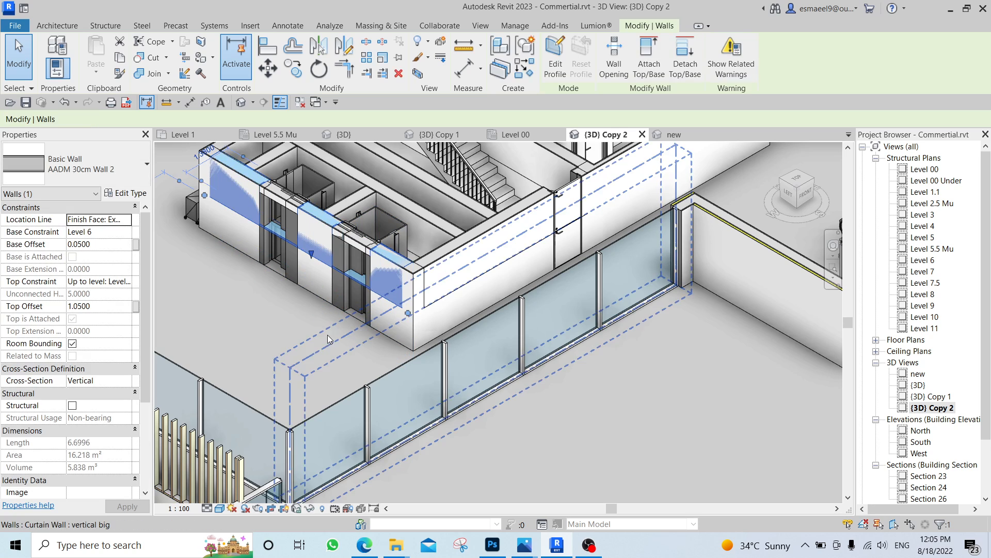
pyautogui.moveTo(329, 339); pyautogui.dragTo(326, 370, button='middle')
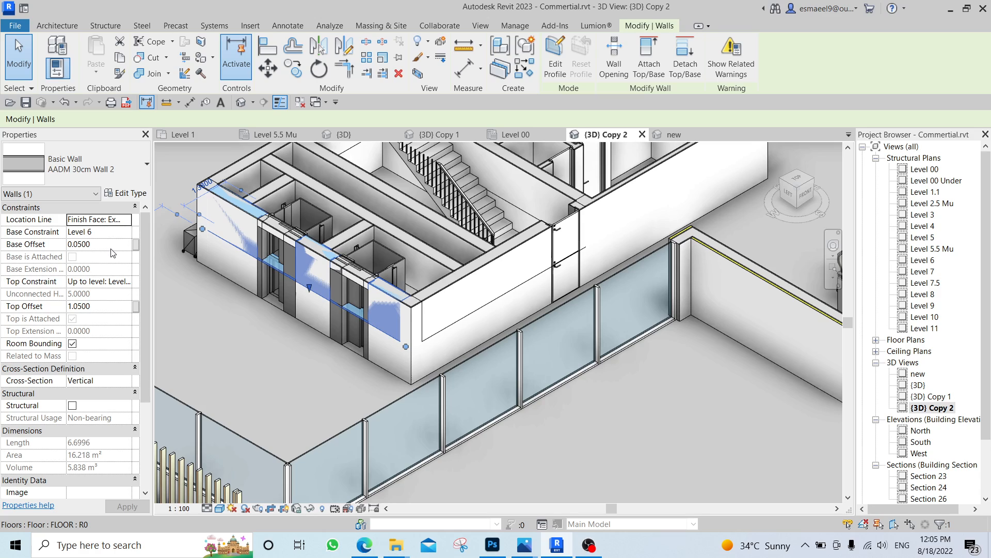
pyautogui.click(111, 244)
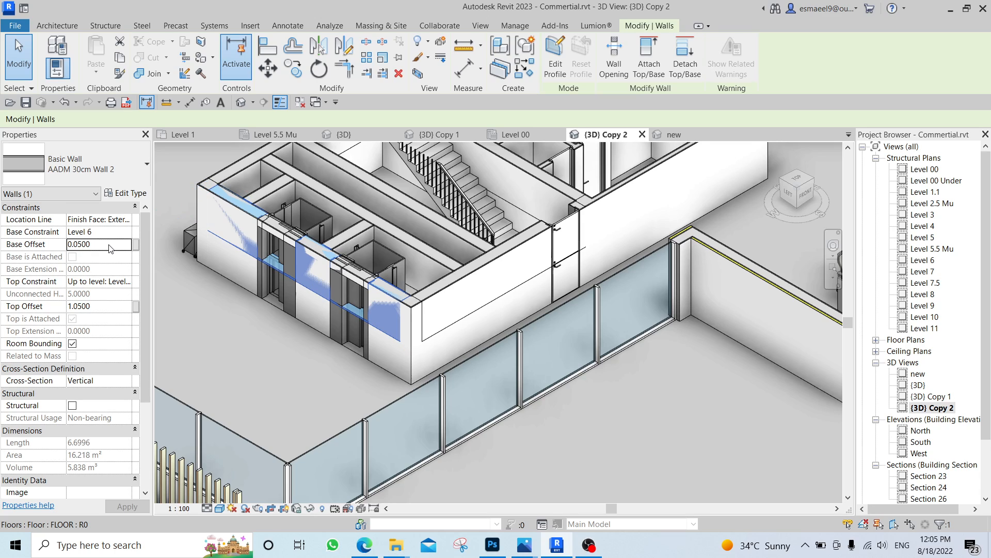
pyautogui.write('0')
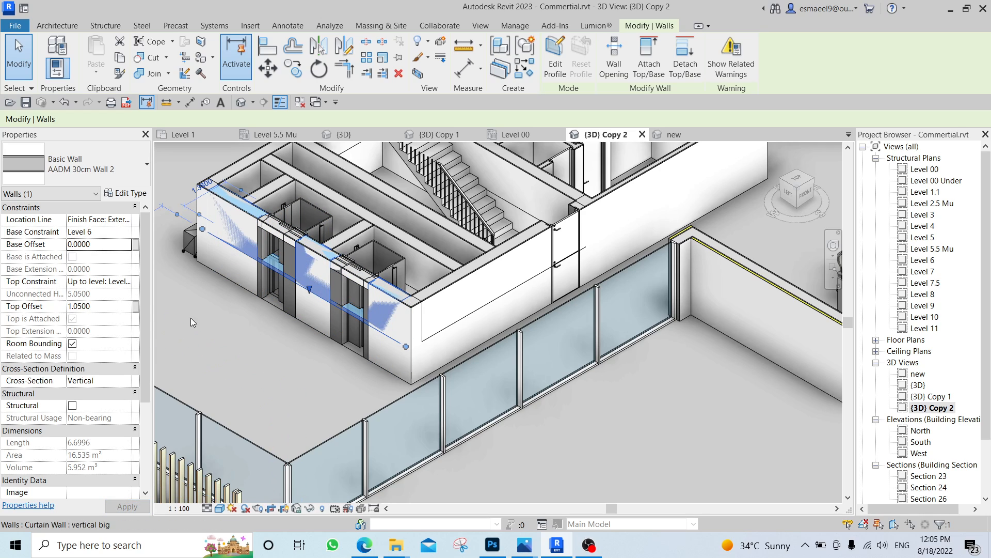
pyautogui.moveTo(311, 292); pyautogui.dragTo(318, 261)
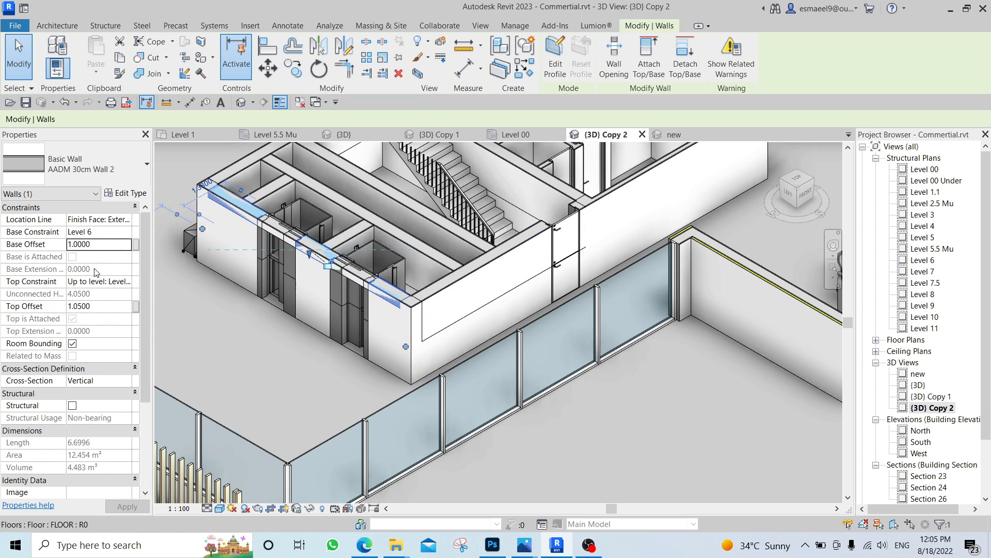
pyautogui.doubleClick(108, 245)
pyautogui.write('1.5')
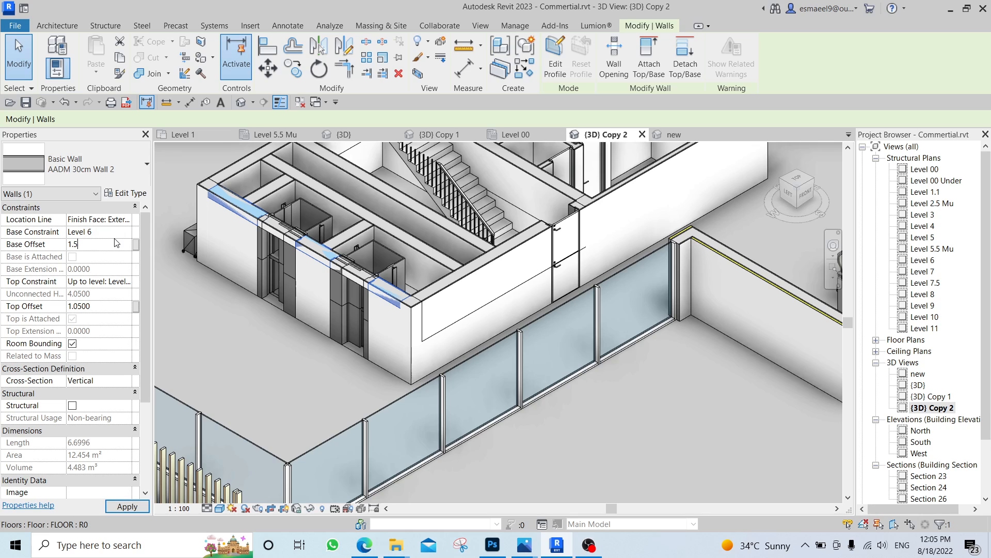
pyautogui.click(491, 365)
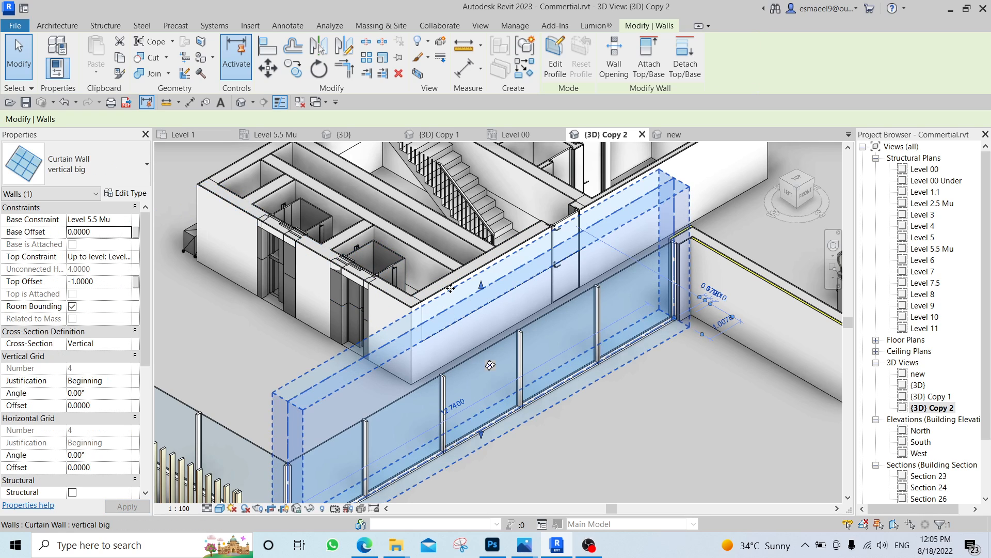
pyautogui.press('Escape')
# - Set the Base Offset of the adjoining upper core wall facing the terrace glazing to 1.5
pyautogui.click(539, 251)
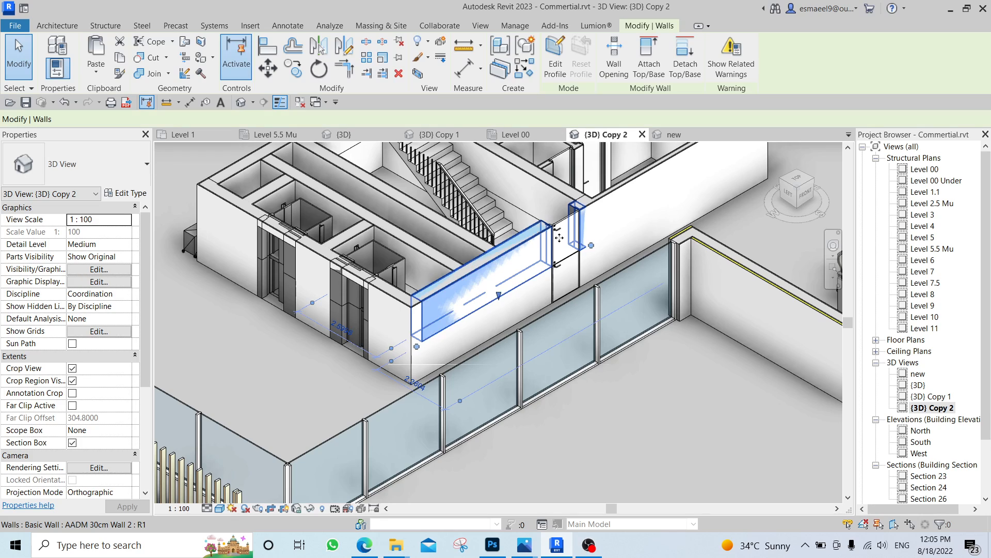
pyautogui.click(98, 244)
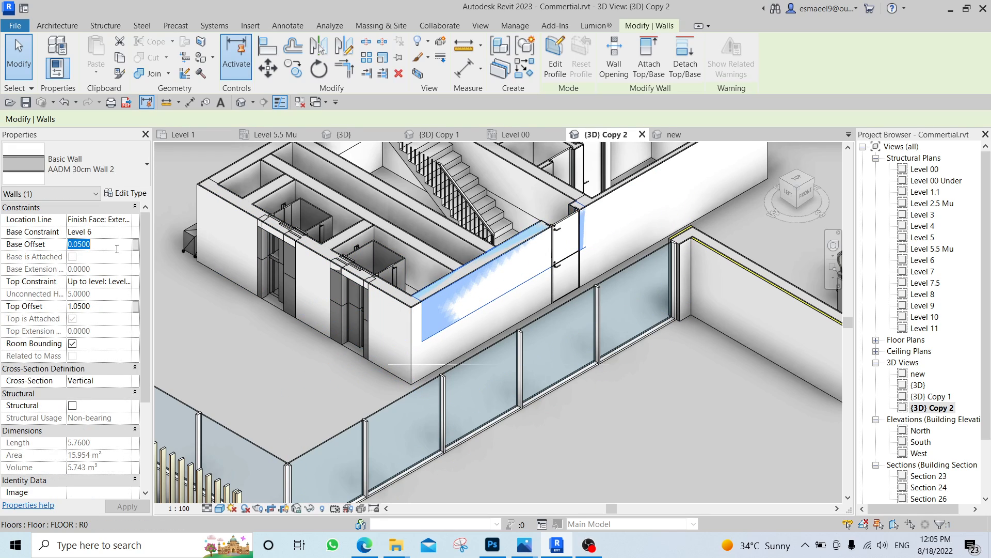
pyautogui.write('1.5')
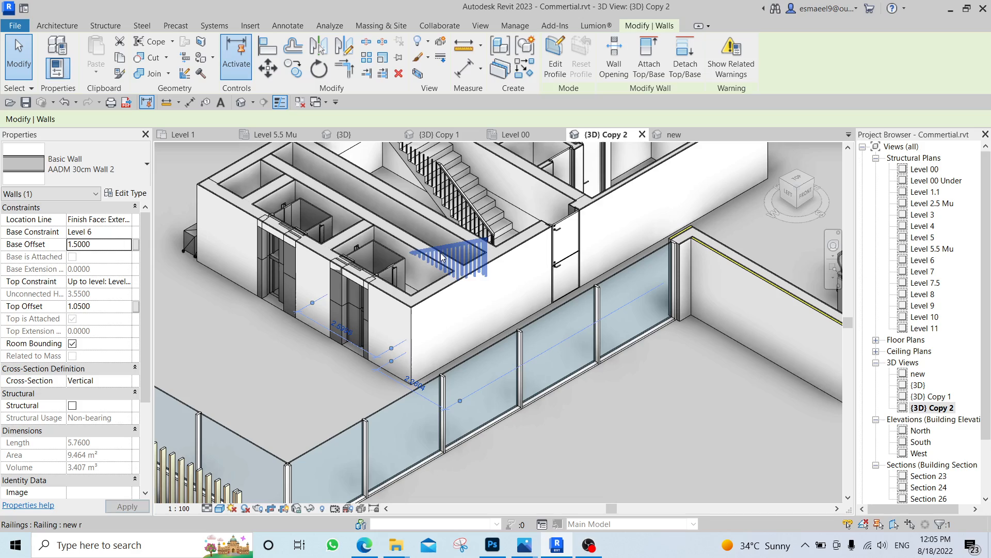
# - Examine the trimmed core walls and the door facing the terrace glazing, then the whole isolated floor
pyautogui.press('Escape')
pyautogui.scroll(-2, 513, 222)
pyautogui.scroll(-5, 655, 207)
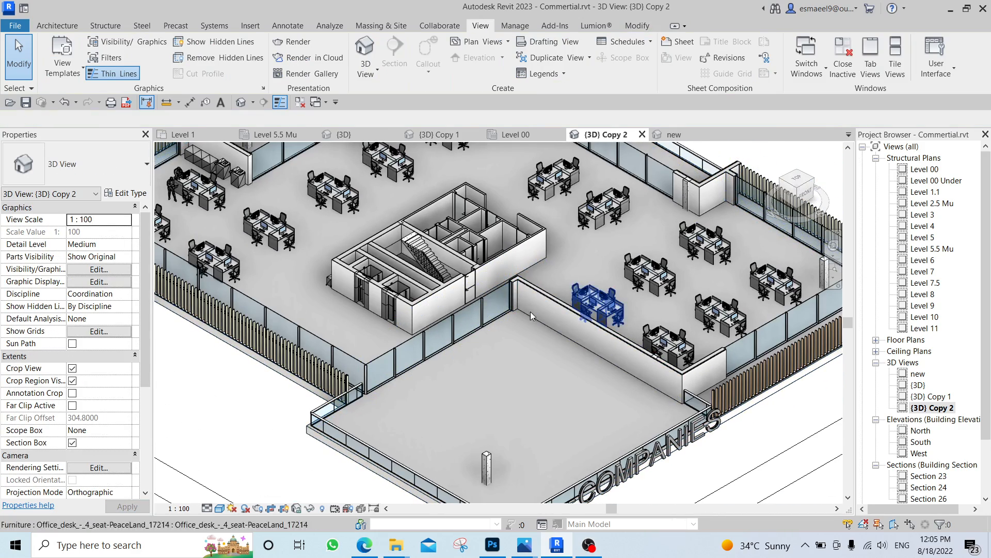
pyautogui.click(799, 191)
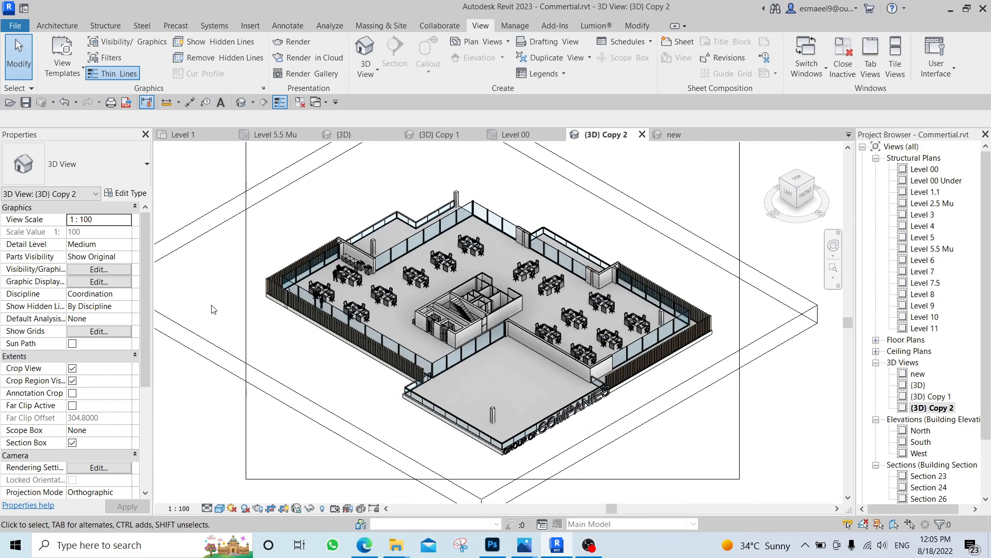
pyautogui.click(15, 25)
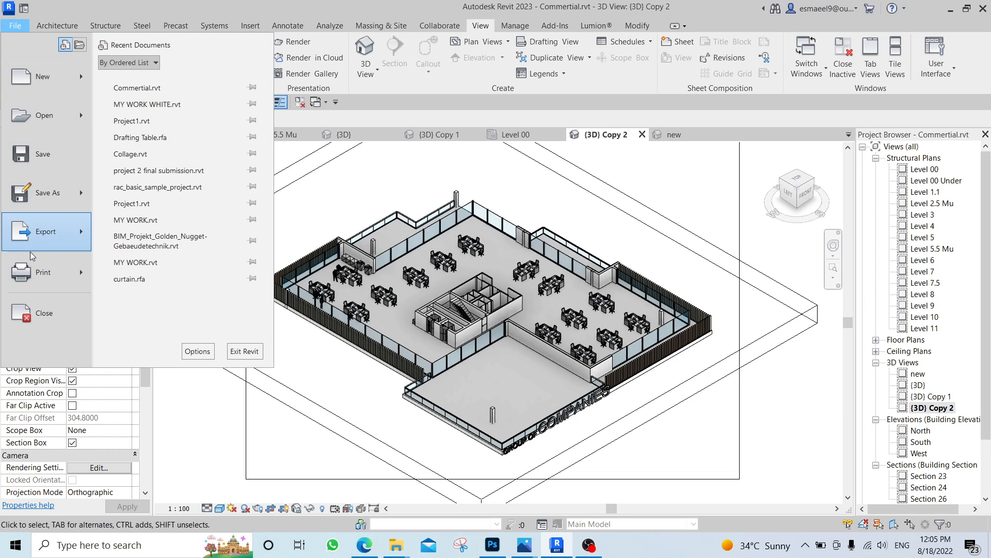
pyautogui.moveTo(39, 241)
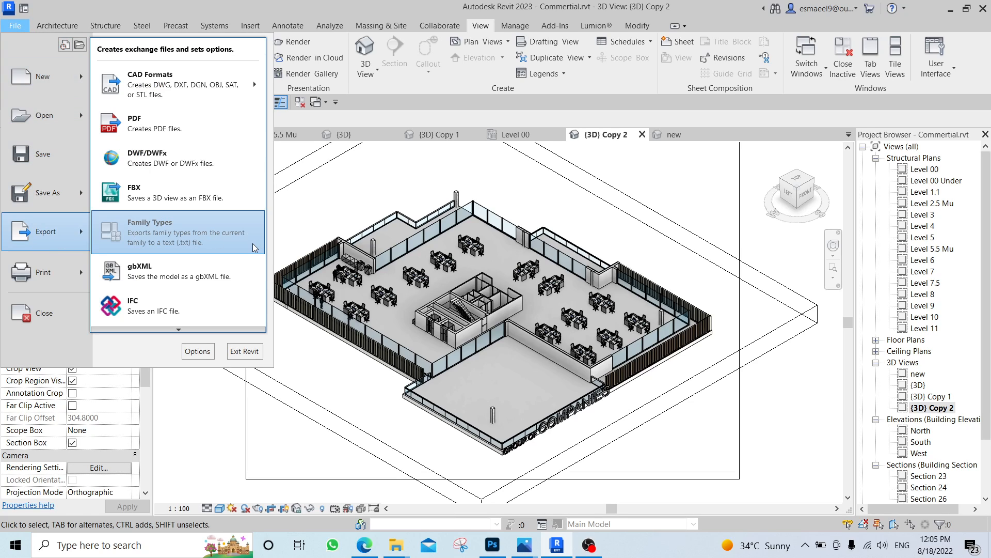
pyautogui.scroll(5, 510, 339)
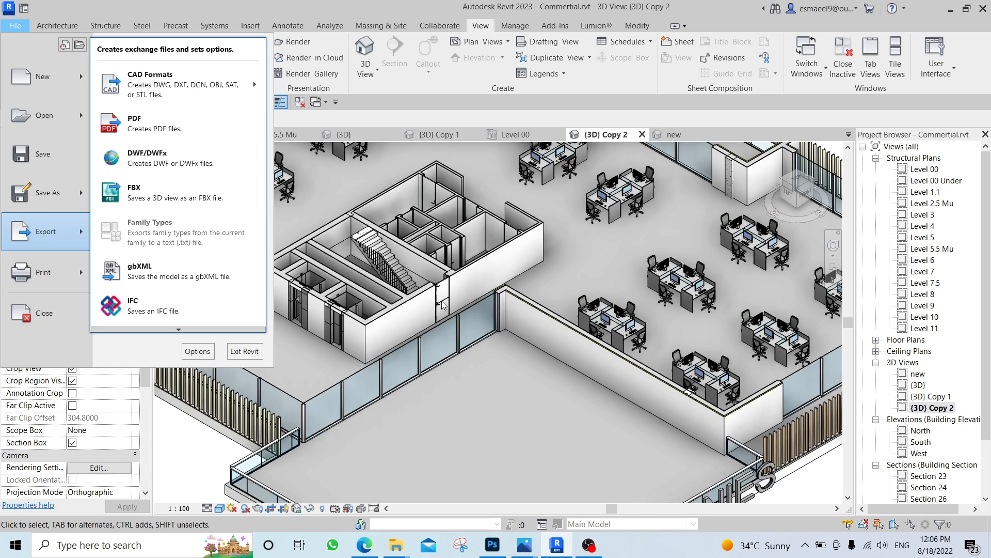
pyautogui.scroll(2, 441, 300)
pyautogui.click(447, 269)
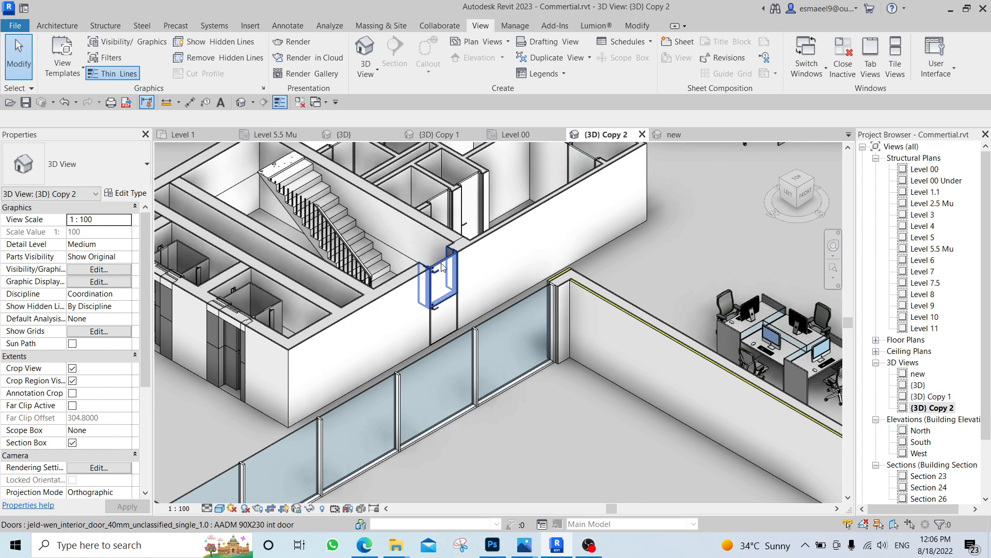
pyautogui.click(442, 267)
pyautogui.press('Escape')
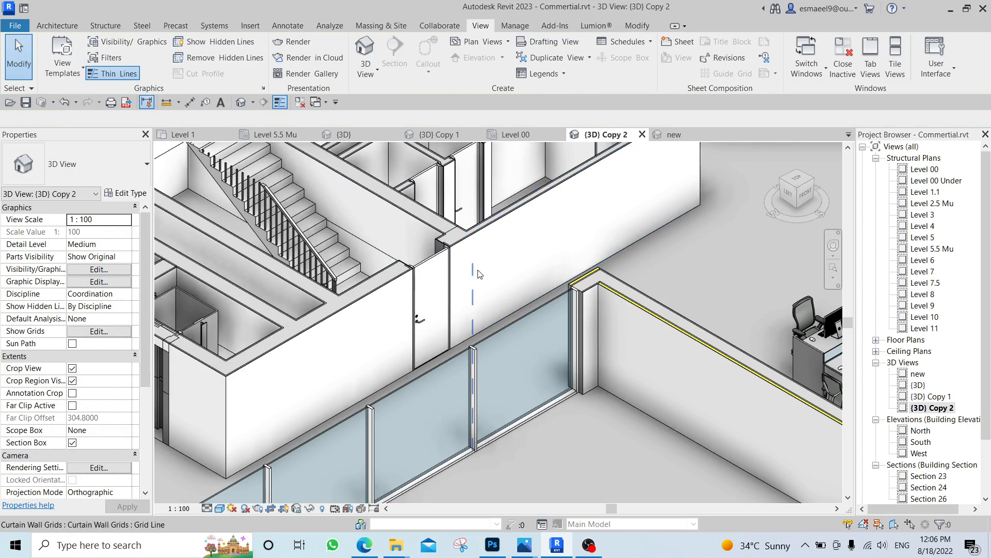
pyautogui.scroll(-4, 472, 278)
pyautogui.scroll(-5, 629, 260)
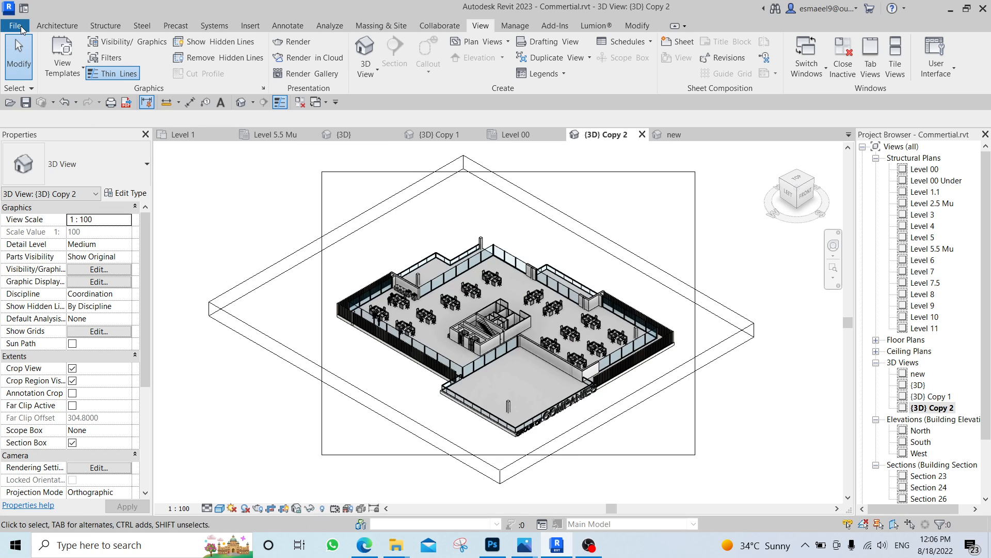
# - Export the current 3D view as an image named 04 into the folder holding the other floor images
pyautogui.click(15, 25)
pyautogui.moveTo(67, 235)
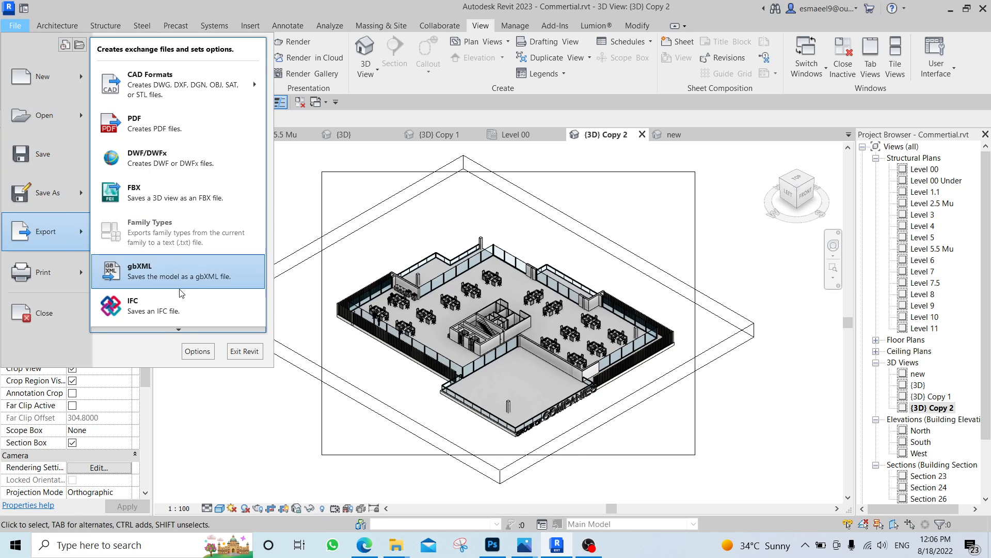
pyautogui.moveTo(169, 329)
pyautogui.moveTo(187, 284)
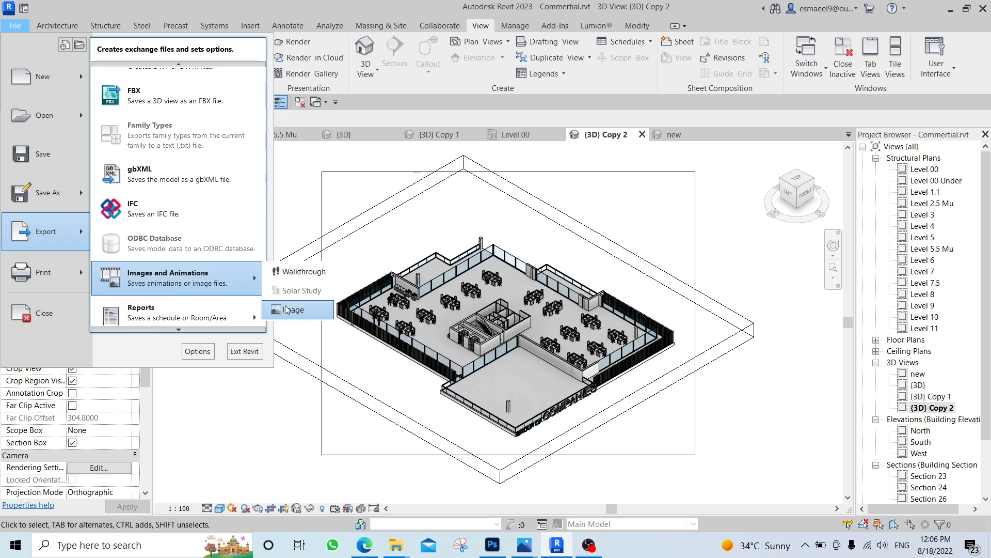
pyautogui.click(294, 312)
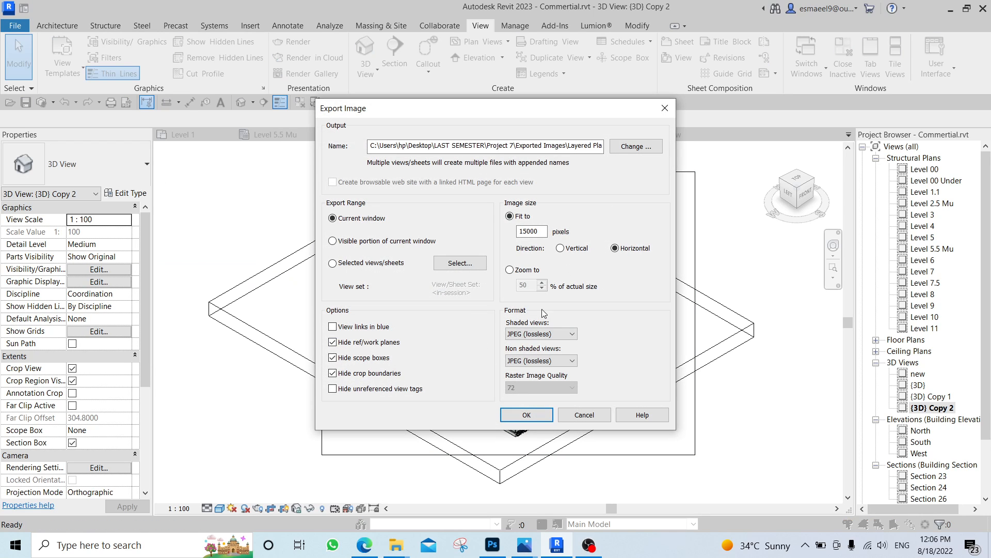
pyautogui.click(635, 147)
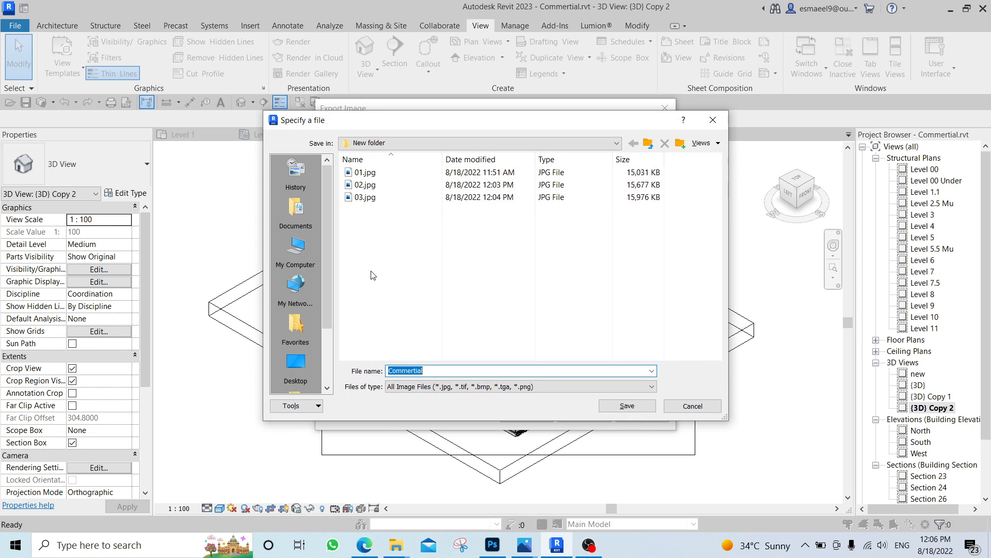
pyautogui.write('04')
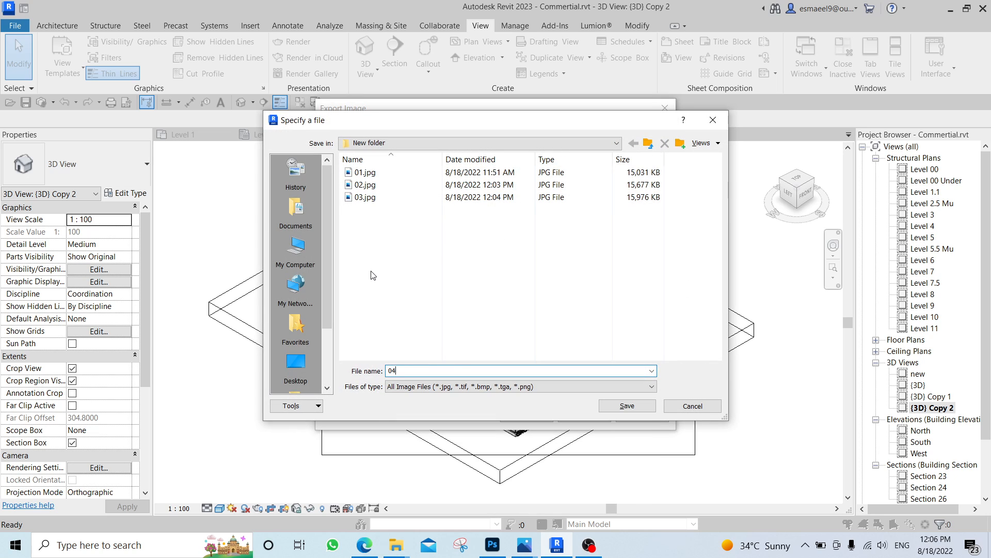
pyautogui.click(618, 407)
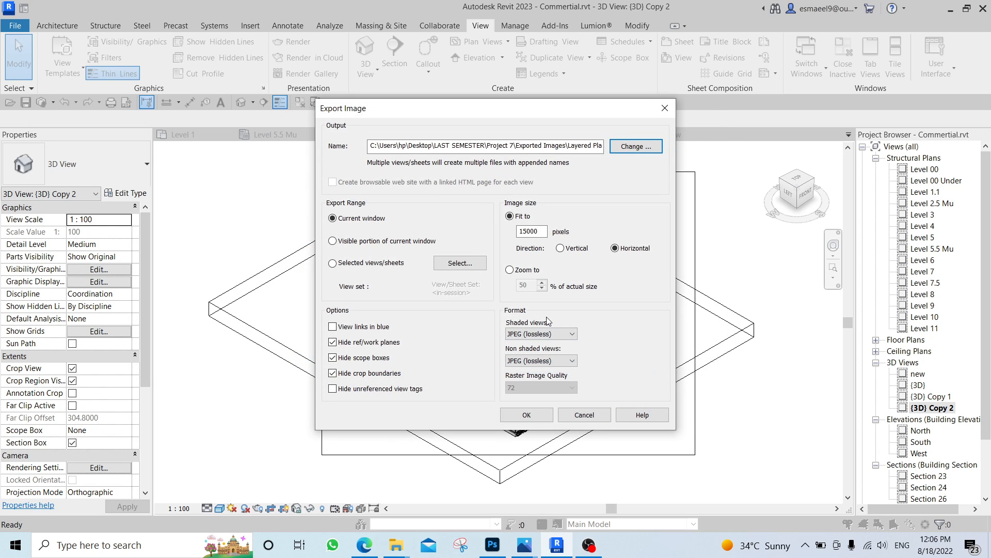
pyautogui.click(540, 416)
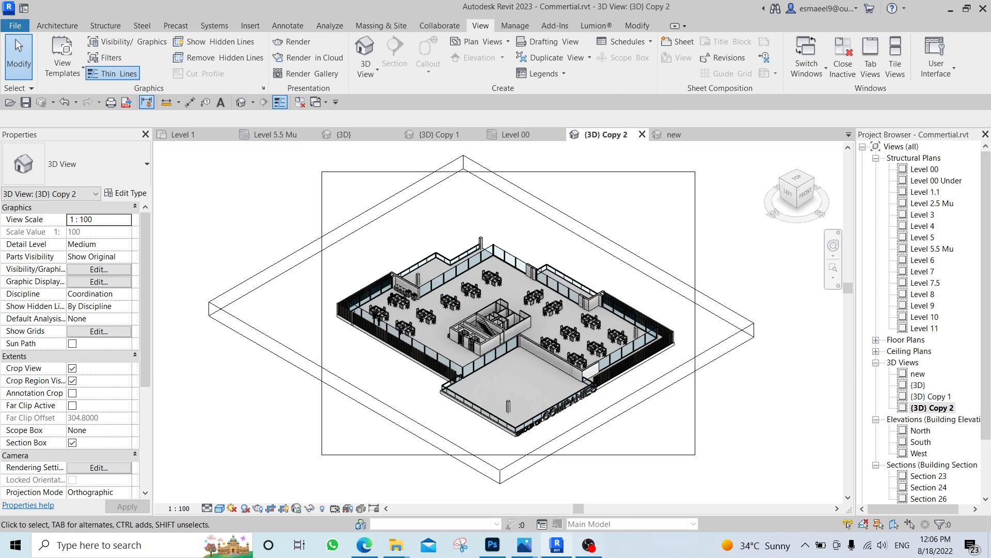
# - Switch to Photoshop, hide Group 10 and add a new layer above it inside Group 5
pyautogui.click(408, 549)
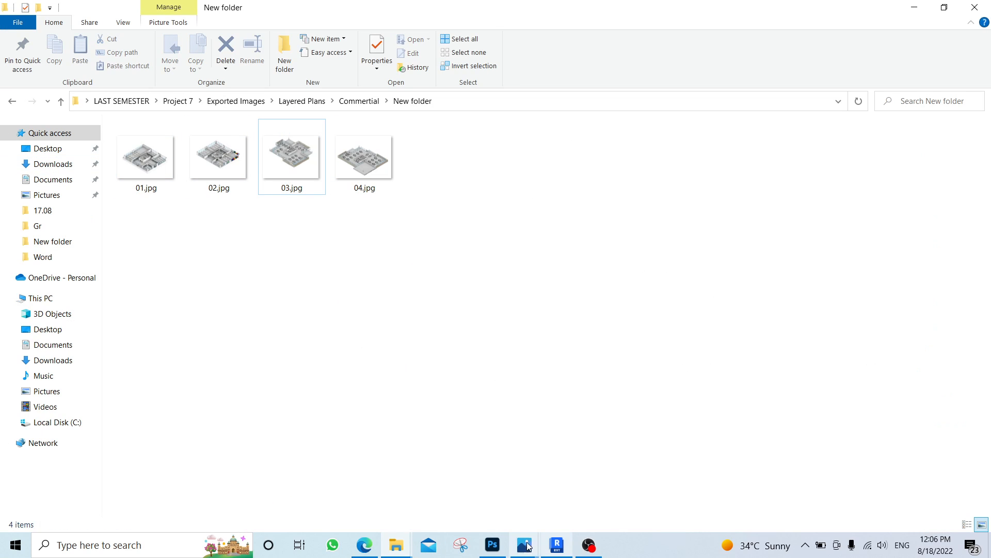
pyautogui.click(493, 545)
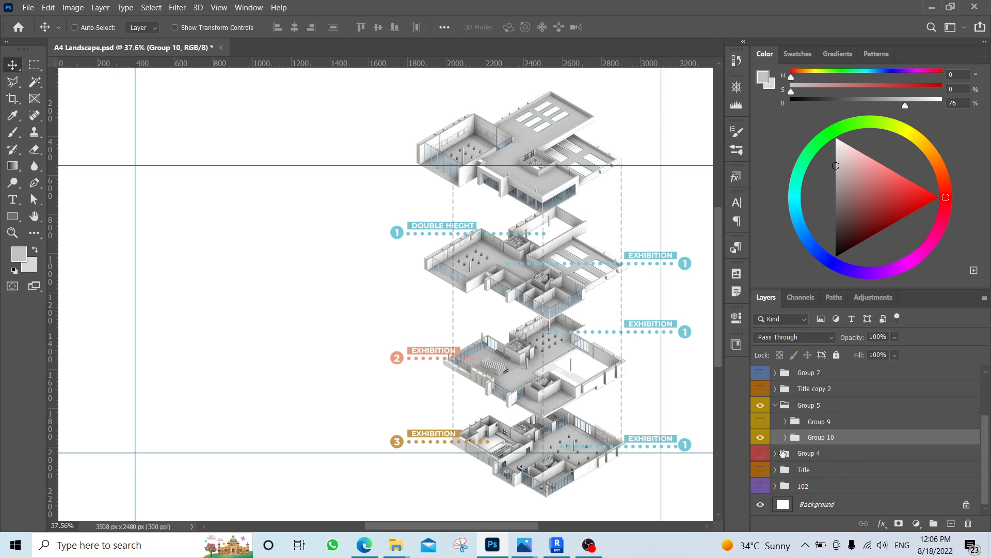
pyautogui.click(762, 437)
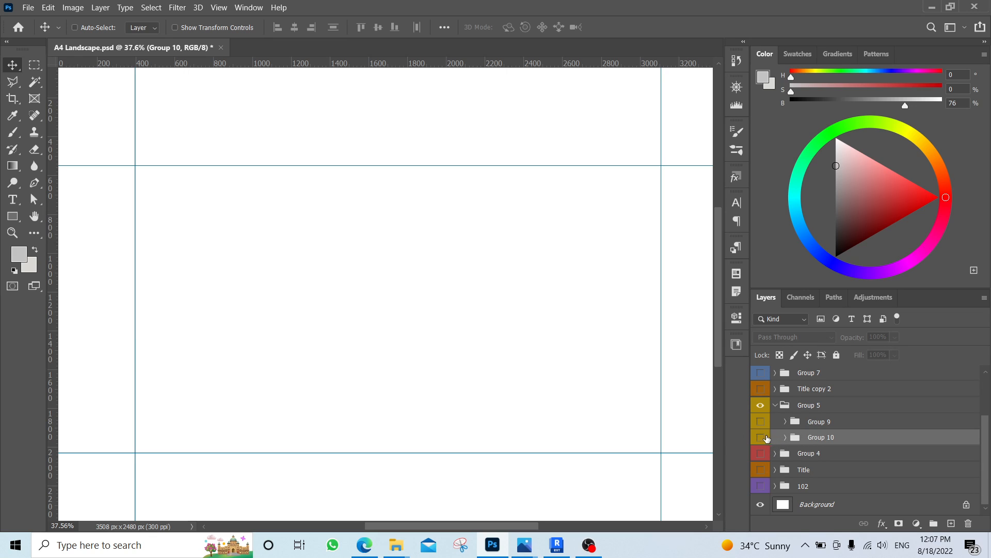
pyautogui.click(950, 523)
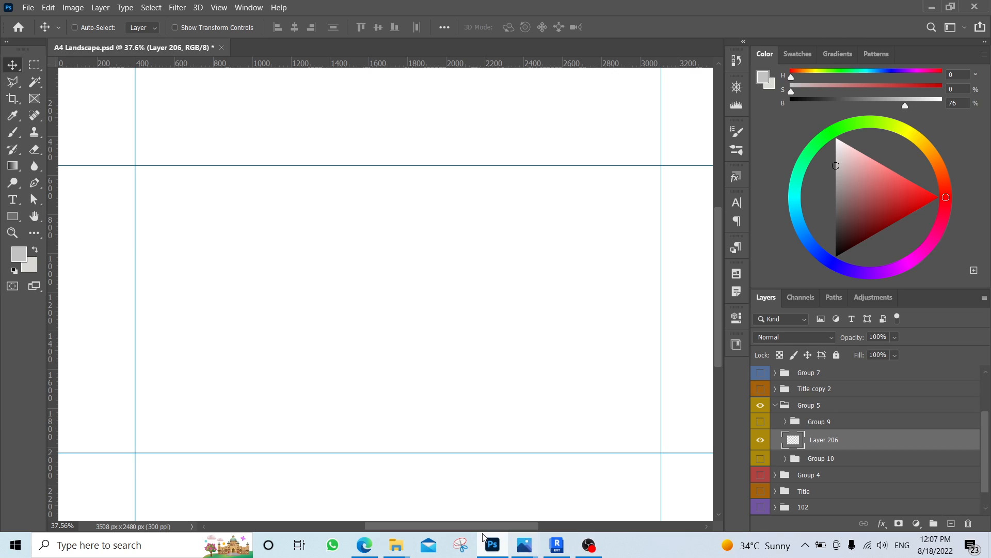
# - Place the exported images 01, 02, 03 and 04 from File Explorer into the A4 Landscape document at their default size
pyautogui.click(395, 546)
pyautogui.click(469, 485)
pyautogui.click(364, 165)
pyautogui.click(523, 319)
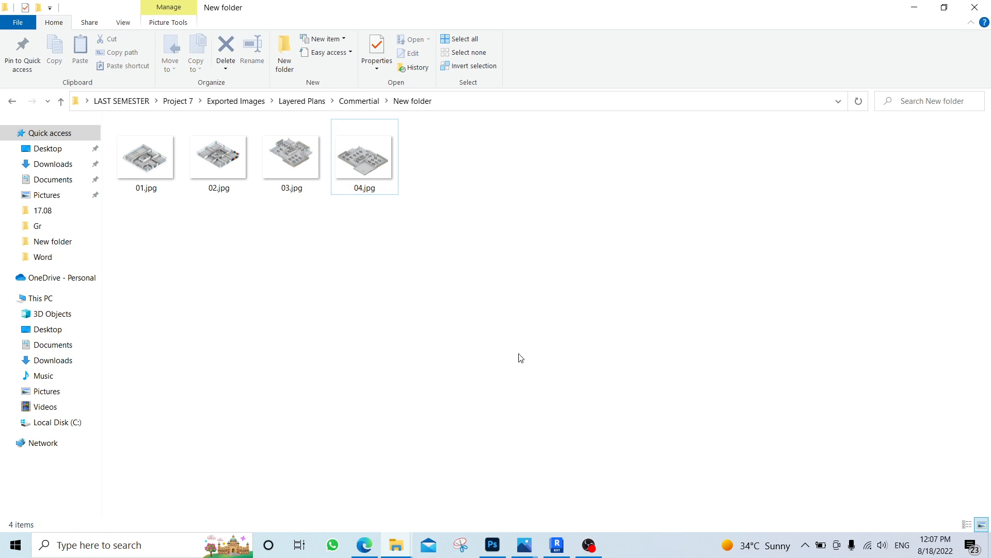
pyautogui.moveTo(520, 357); pyautogui.dragTo(495, 539)
pyautogui.moveTo(493, 554); pyautogui.dragTo(351, 335)
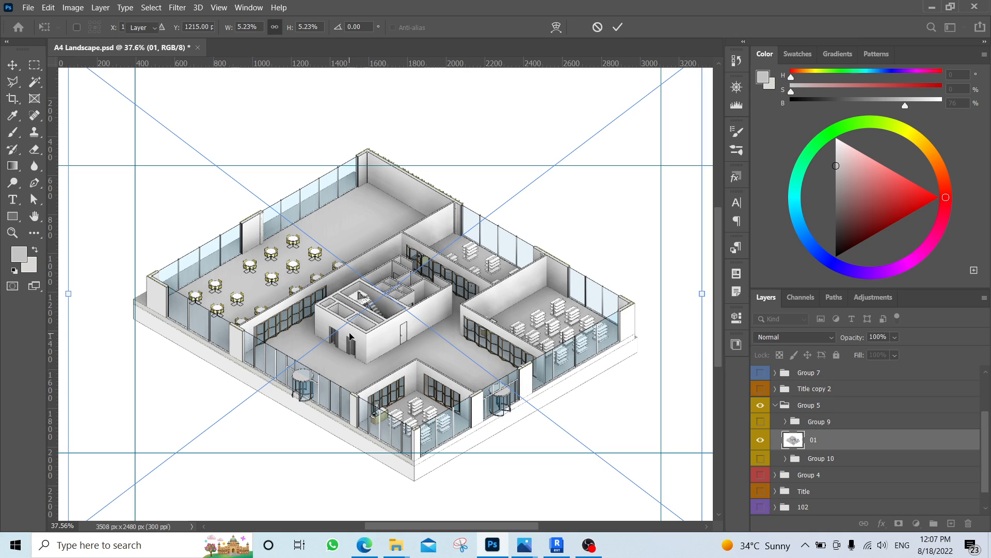
pyautogui.press('Return')
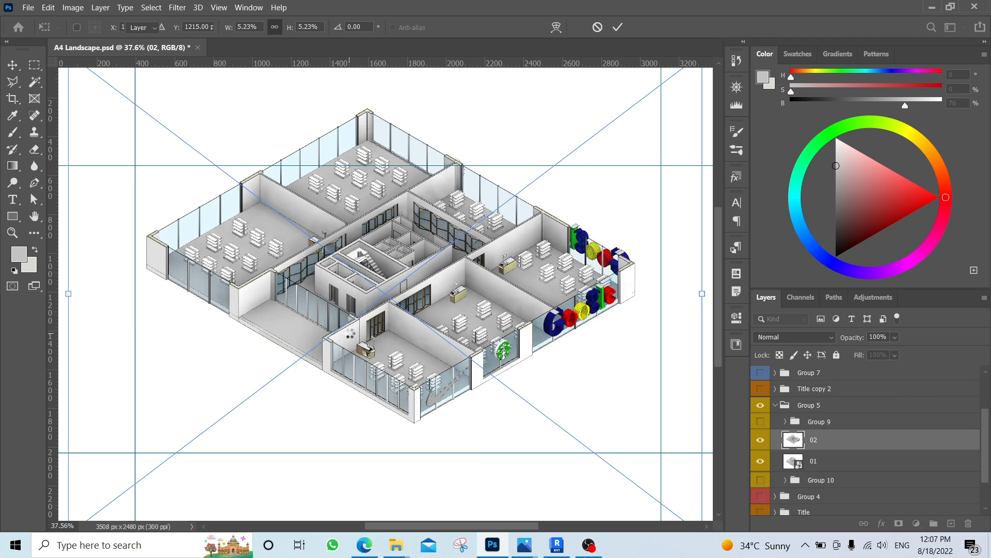
pyautogui.press('Return')
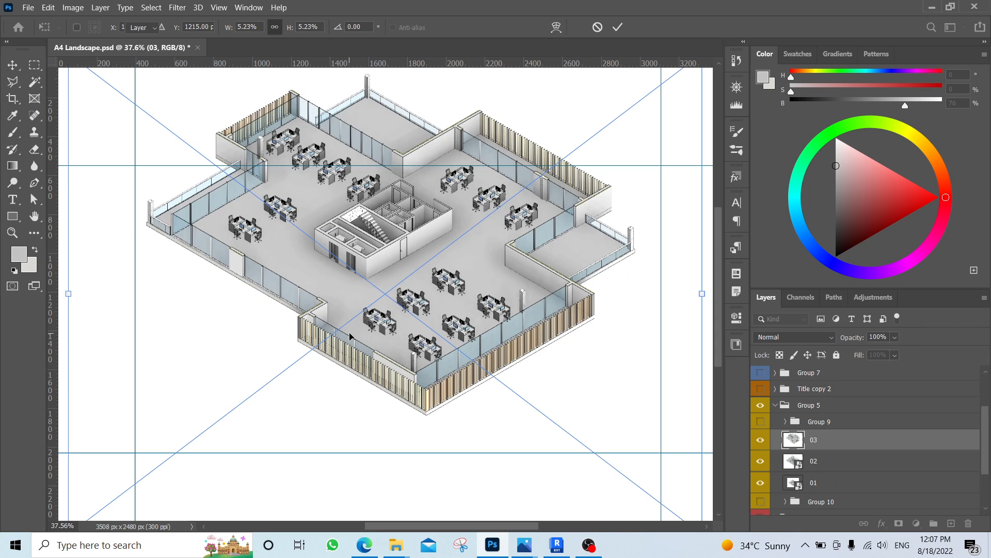
pyautogui.press('Return')
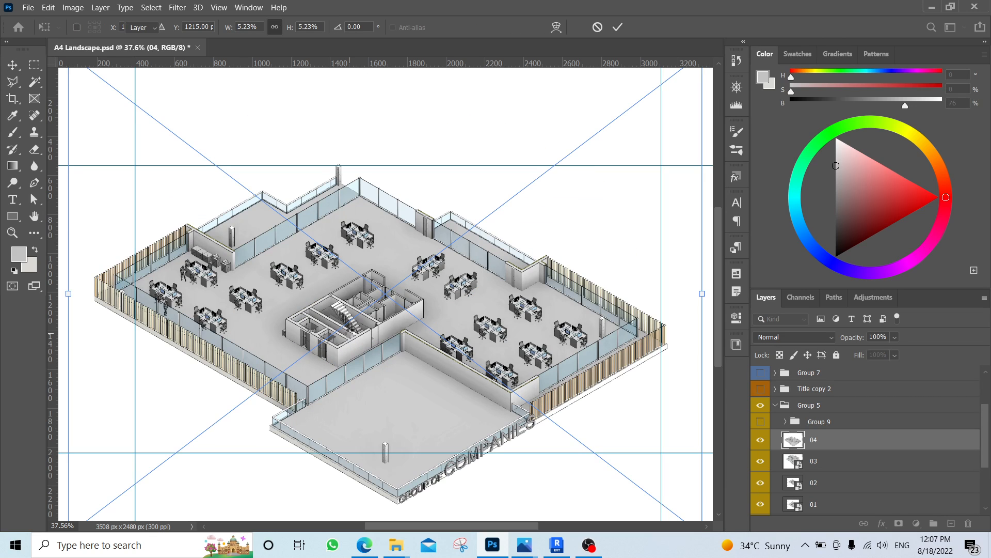
pyautogui.press('Return')
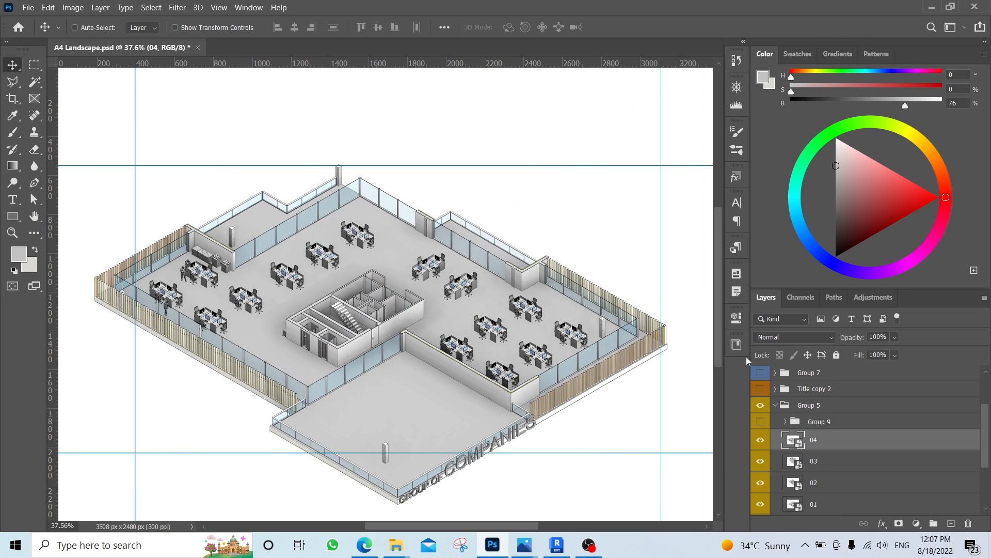
# - Group the four floor layers 01 to 04 and rename the group COM
pyautogui.scroll(-1, 830, 467)
pyautogui.keyDown('shift'); pyautogui.click(844, 494); pyautogui.keyUp('shift')
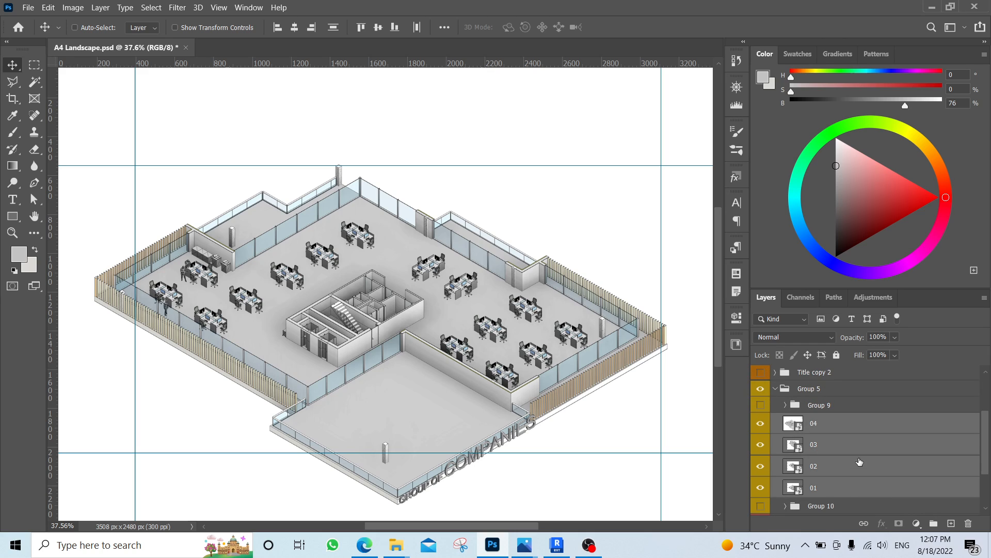
pyautogui.hotkey('ctrl', 'g')
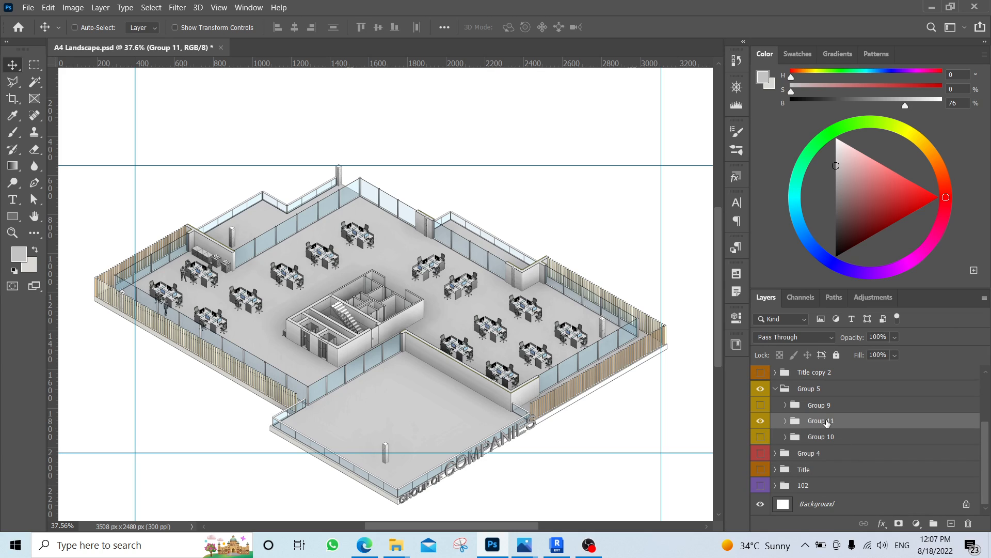
pyautogui.doubleClick(827, 422)
pyautogui.write('c')
pyautogui.press('Return')
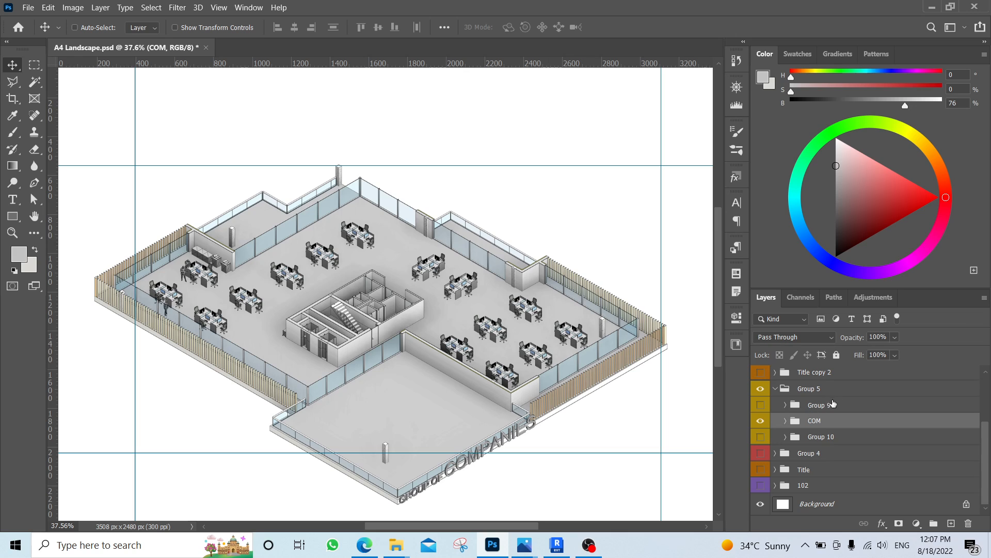
# - Scale the COM group to about 45% and move it to the left half of the page
pyautogui.keyDown('alt'); pyautogui.scroll(-2, 565, 357); pyautogui.keyUp('alt')
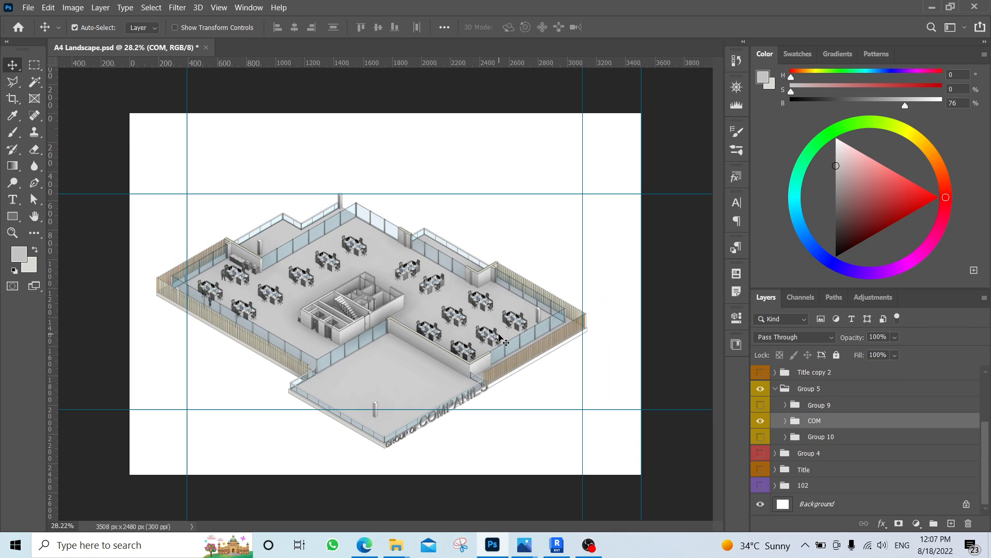
pyautogui.hotkey('ctrl', 't')
pyautogui.keyDown('alt'); pyautogui.moveTo(615, 110); pyautogui.dragTo(476, 196); pyautogui.keyUp('alt')
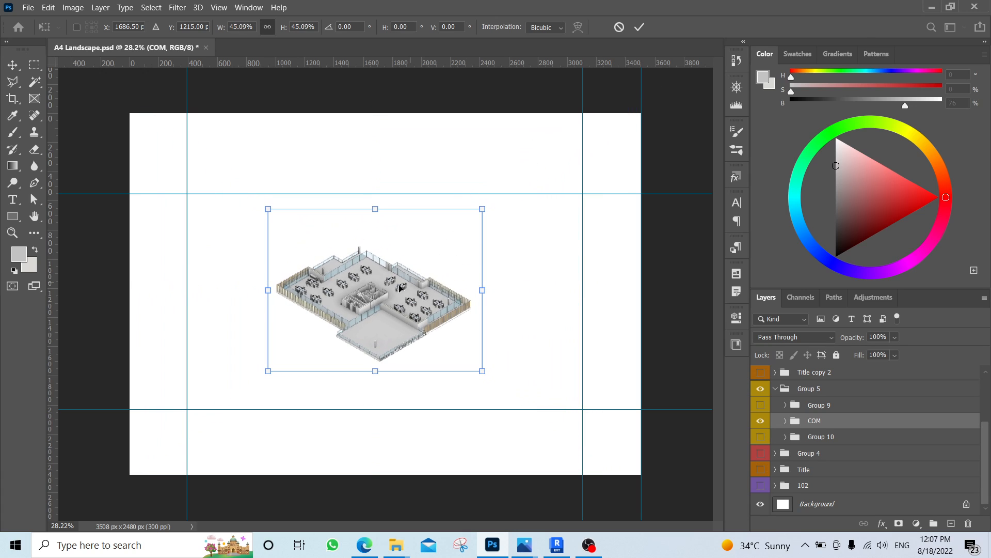
pyautogui.moveTo(408, 290); pyautogui.dragTo(314, 308)
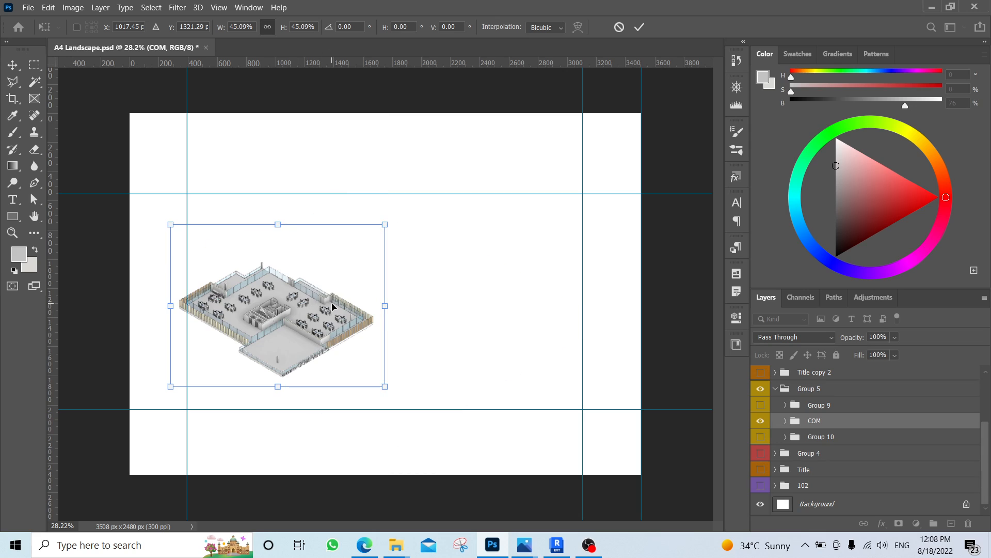
pyautogui.press('Return')
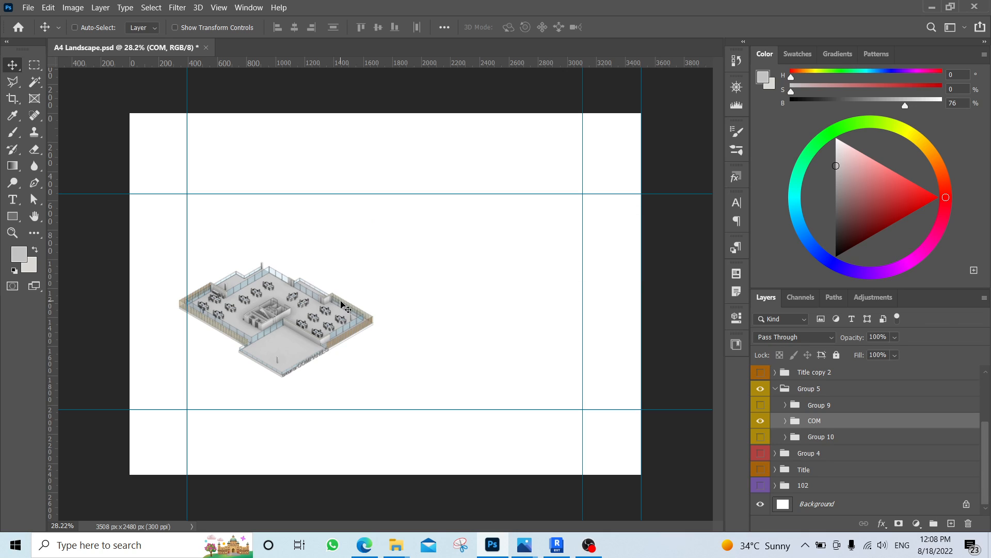
# - Move floor layer 04 in the COM group straight up, level with the page's upper horizontal guide
pyautogui.click(785, 421)
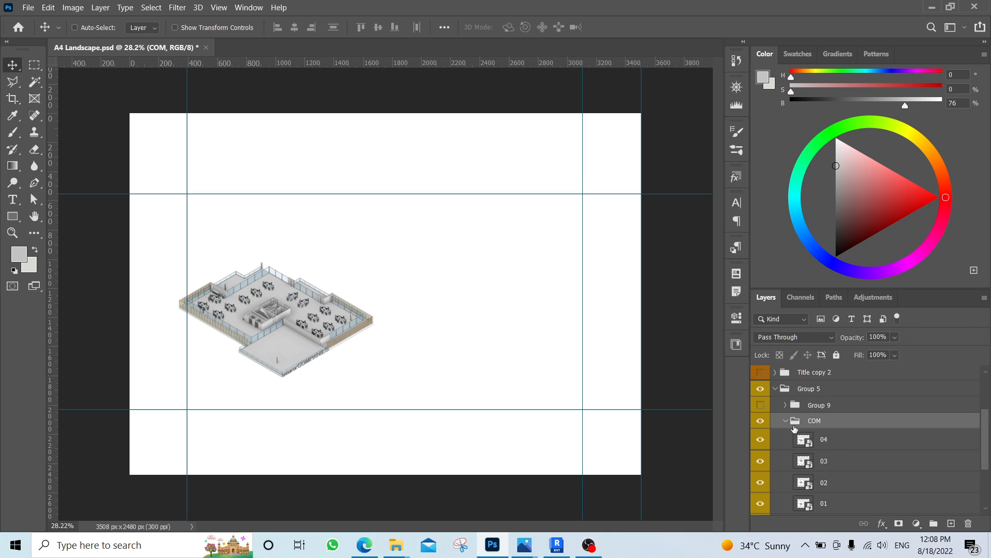
pyautogui.click(825, 447)
pyautogui.moveTo(436, 337); pyautogui.dragTo(430, 198)
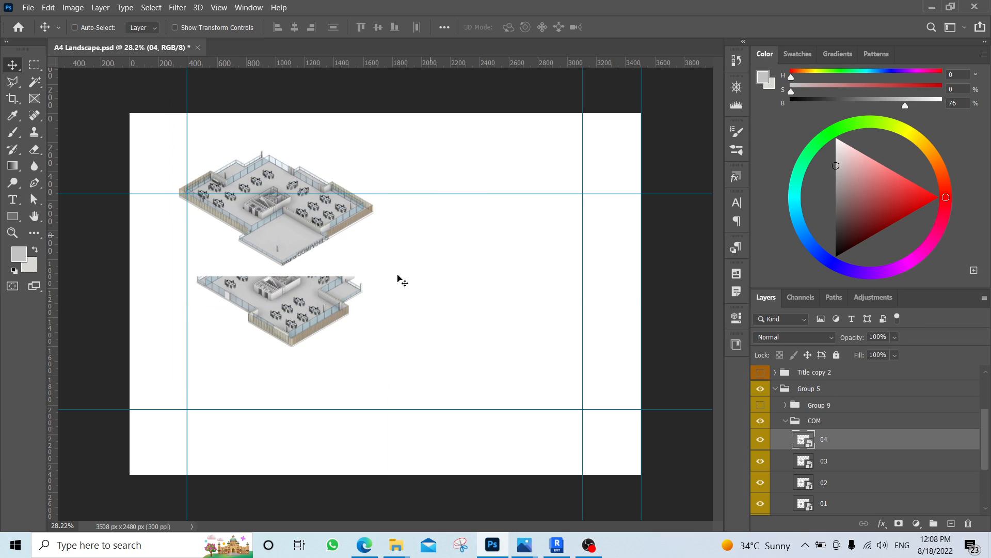
# - Move floor layer 01 straight down to the page's lower horizontal guide and floor layer 02 down to sit between 03 and 01
pyautogui.click(839, 506)
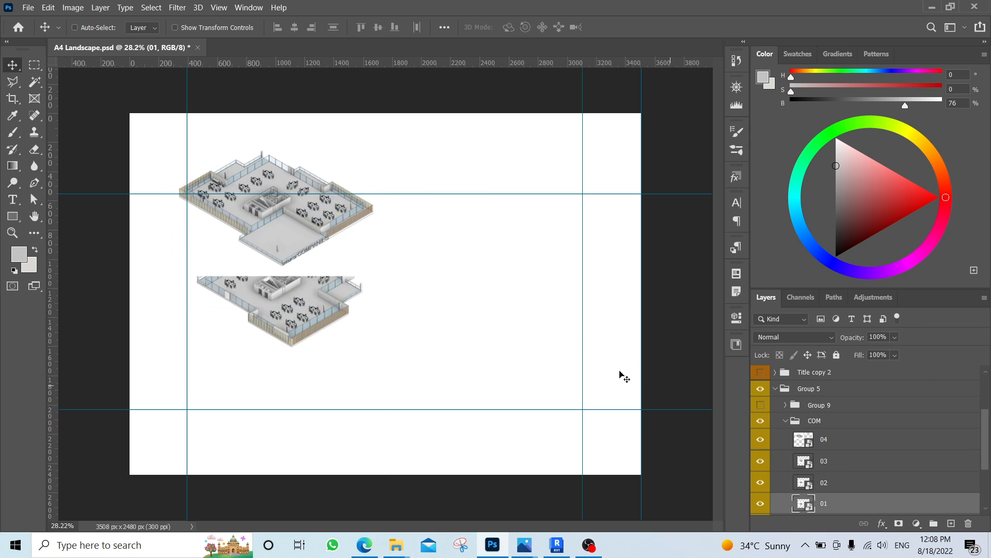
pyautogui.moveTo(542, 270); pyautogui.dragTo(544, 360)
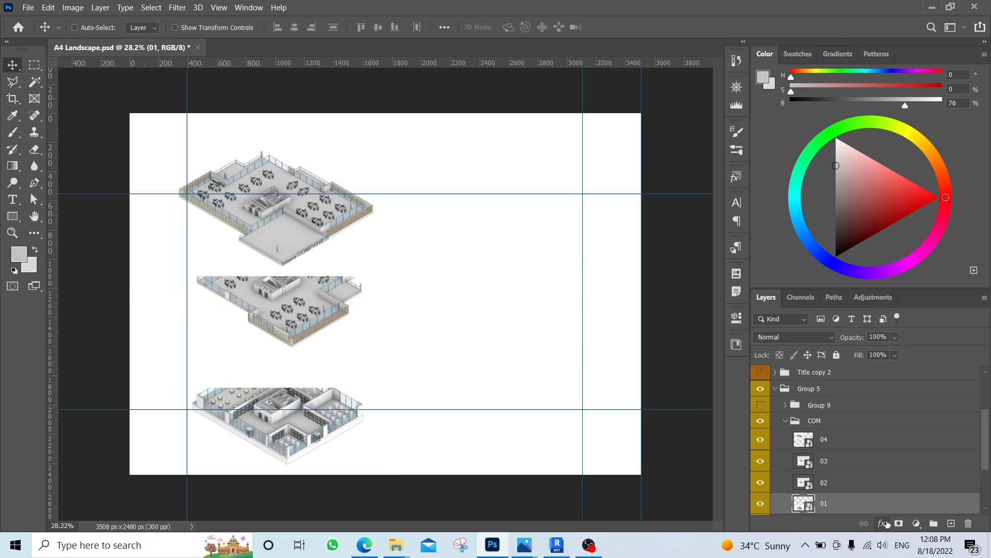
pyautogui.click(869, 488)
pyautogui.moveTo(574, 290); pyautogui.dragTo(575, 327)
pyautogui.keyDown('alt'); pyautogui.scroll(2, 295, 255); pyautogui.keyUp('alt')
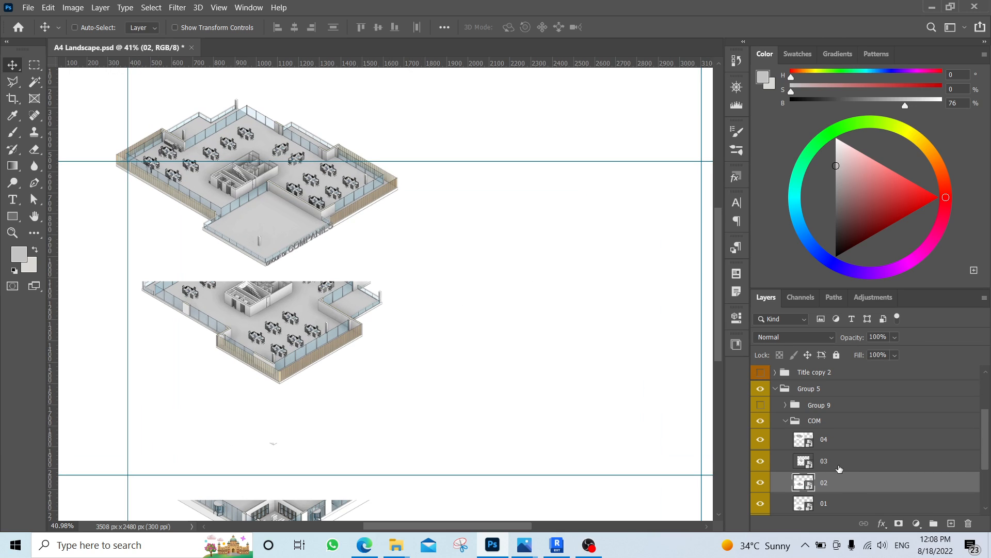
# - Hide floor layers 01, 02 and 03 in the COM group and make layer 04 active
pyautogui.scroll(-1, 840, 468)
pyautogui.click(760, 471)
pyautogui.click(761, 450)
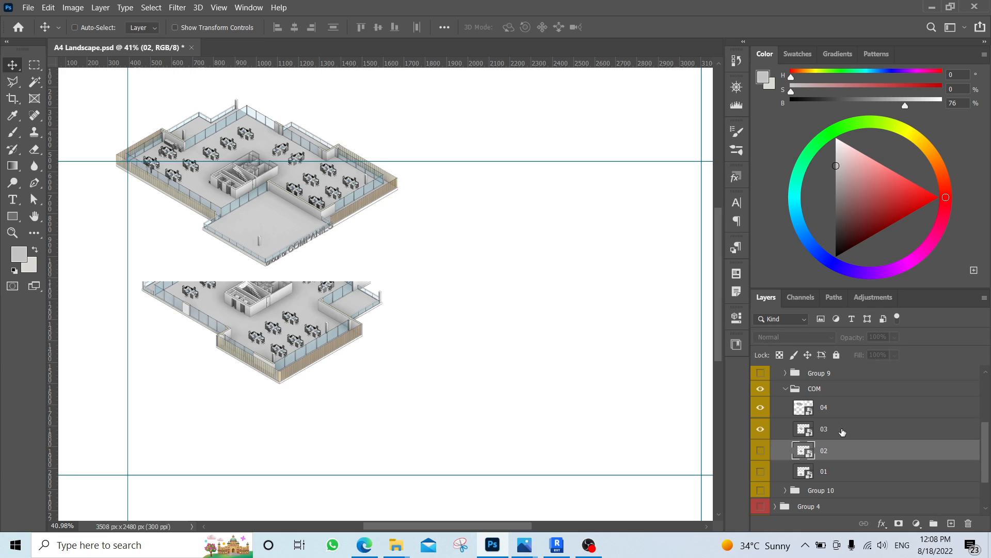
pyautogui.click(843, 416)
pyautogui.click(761, 429)
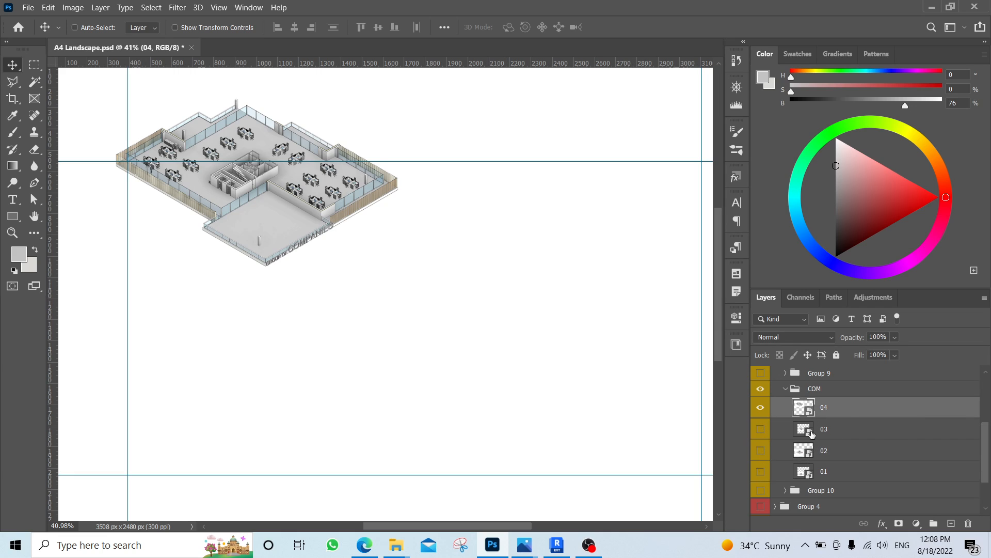
pyautogui.scroll(1, 366, 258)
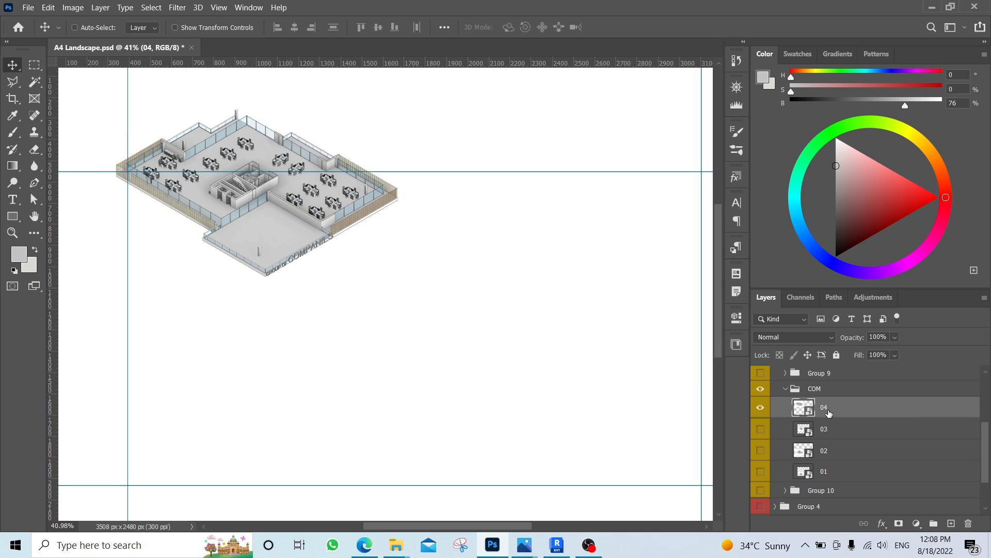
# - Rasterize floor layers 01 to 04 and delete the Magic Wand selection of the white background around floor 04
pyautogui.press('w')
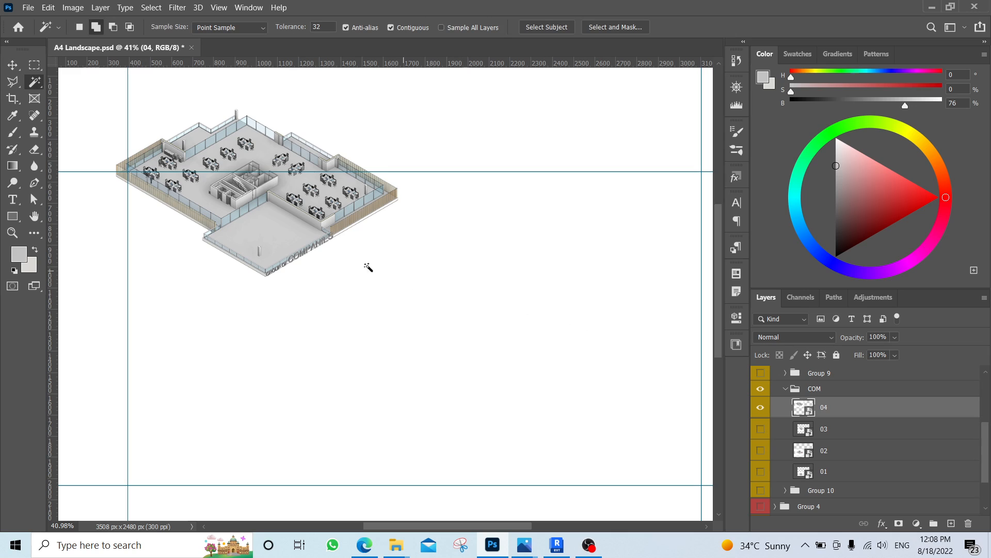
pyautogui.click(353, 248)
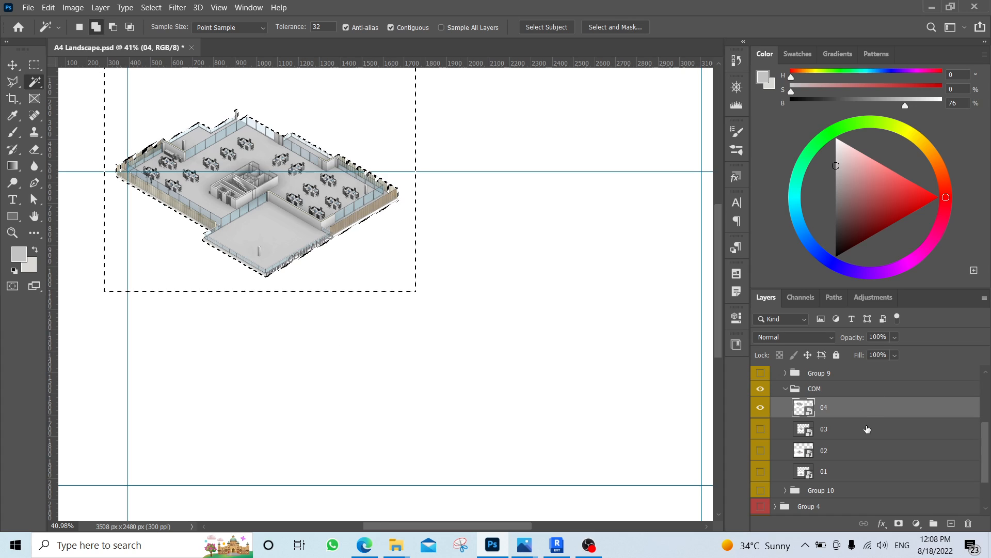
pyautogui.rightClick(860, 412)
pyautogui.click(903, 426)
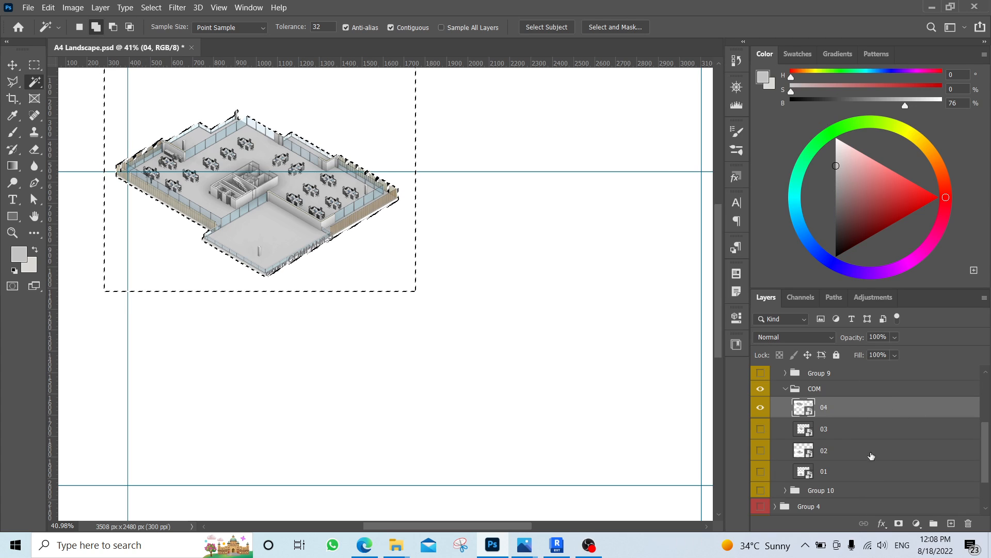
pyautogui.keyDown('shift'); pyautogui.click(866, 469); pyautogui.keyUp('shift')
pyautogui.rightClick(859, 401)
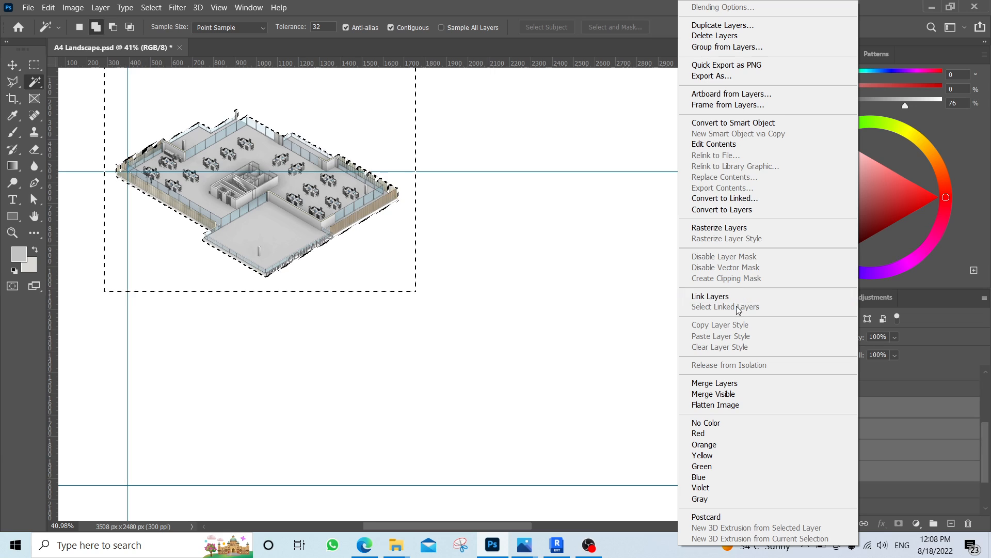
pyautogui.click(747, 230)
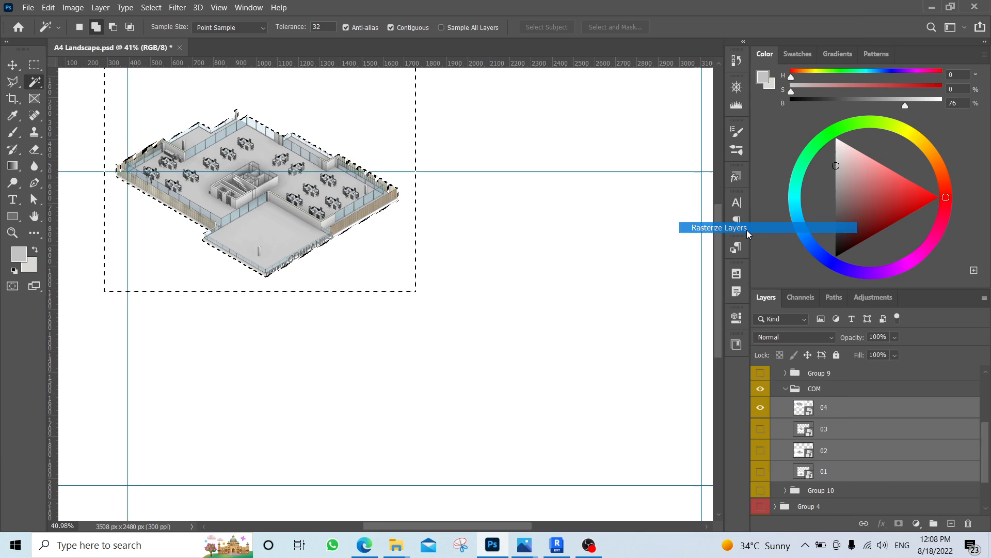
pyautogui.click(857, 390)
pyautogui.click(852, 407)
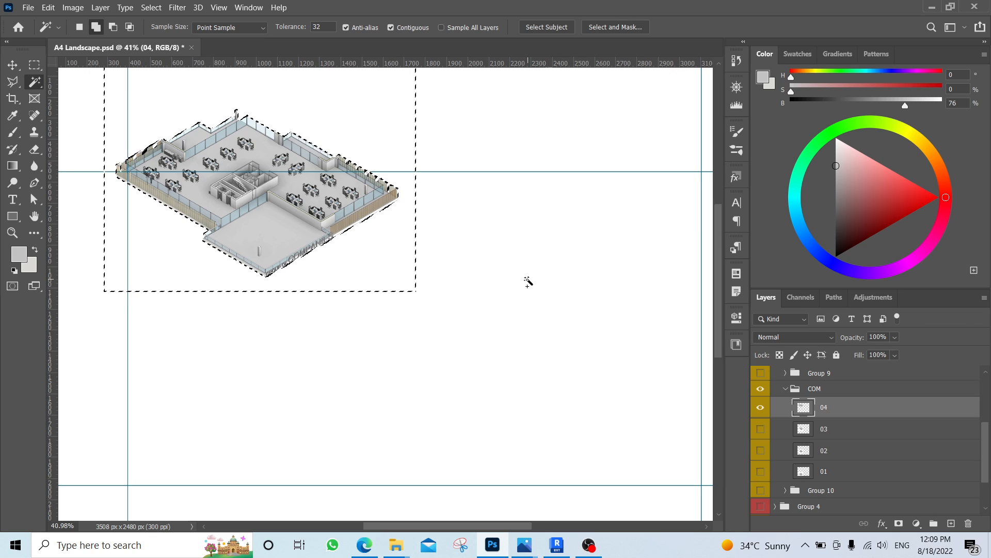
# - Show floor layer 03, delete its white background with a Magic Wand selection, and deselect
pyautogui.click(870, 430)
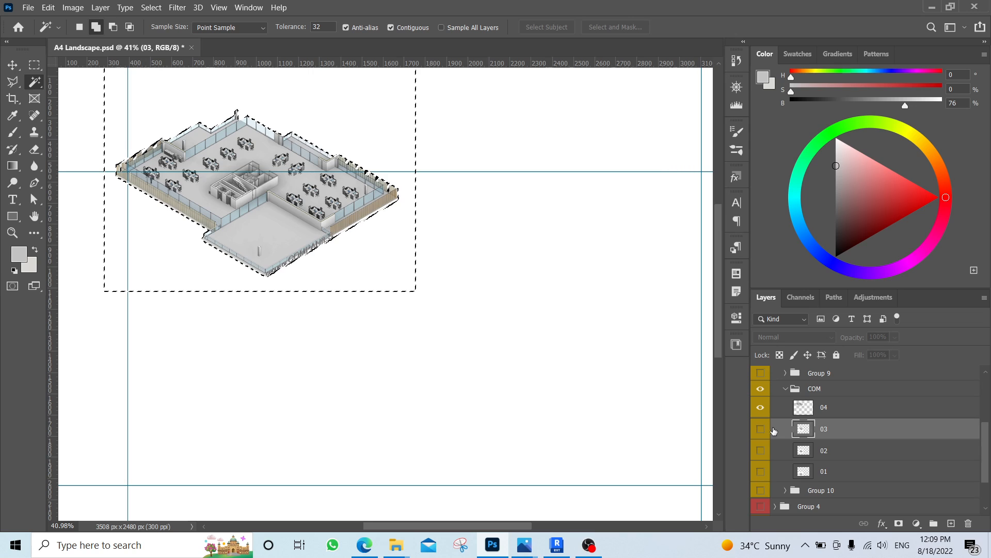
pyautogui.click(760, 429)
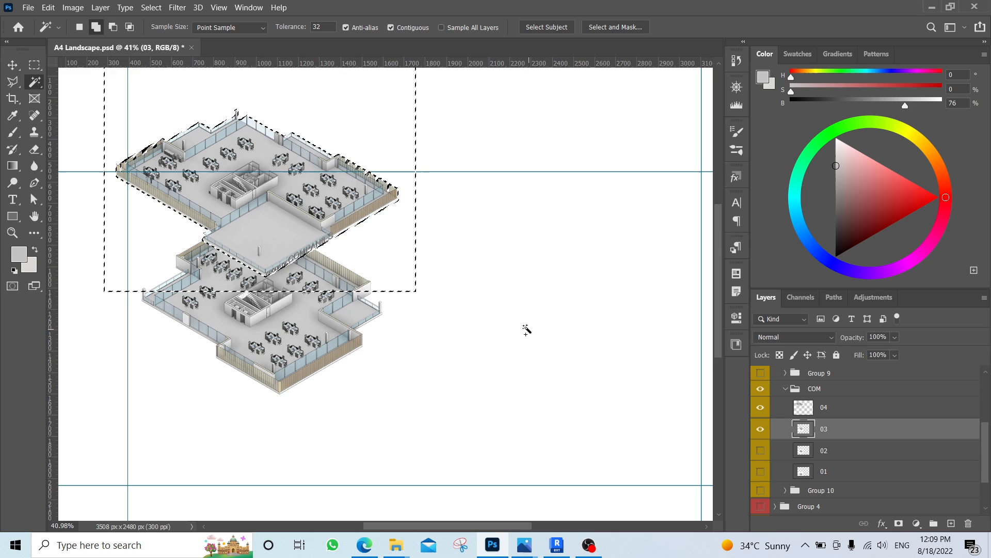
pyautogui.hotkey('ctrl', 'd')
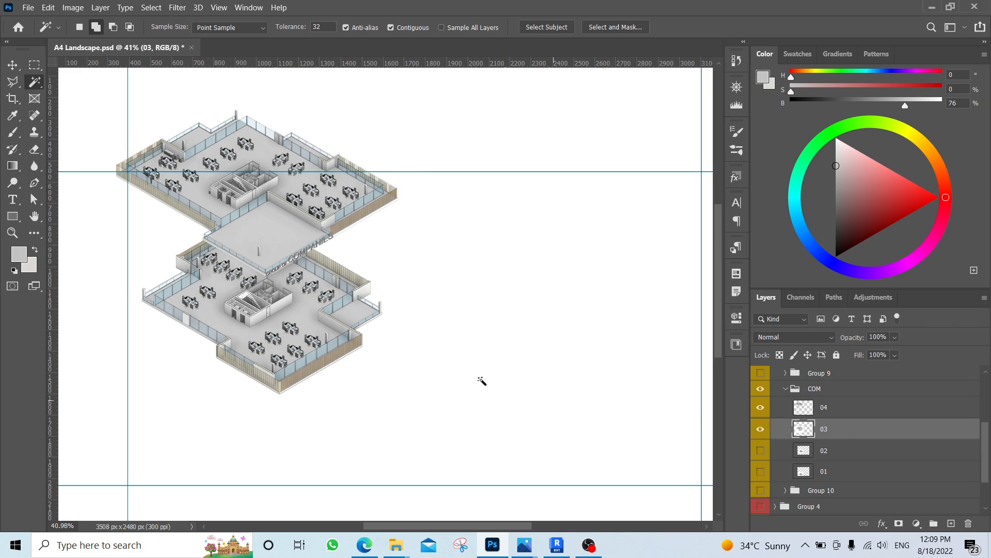
pyautogui.click(372, 342)
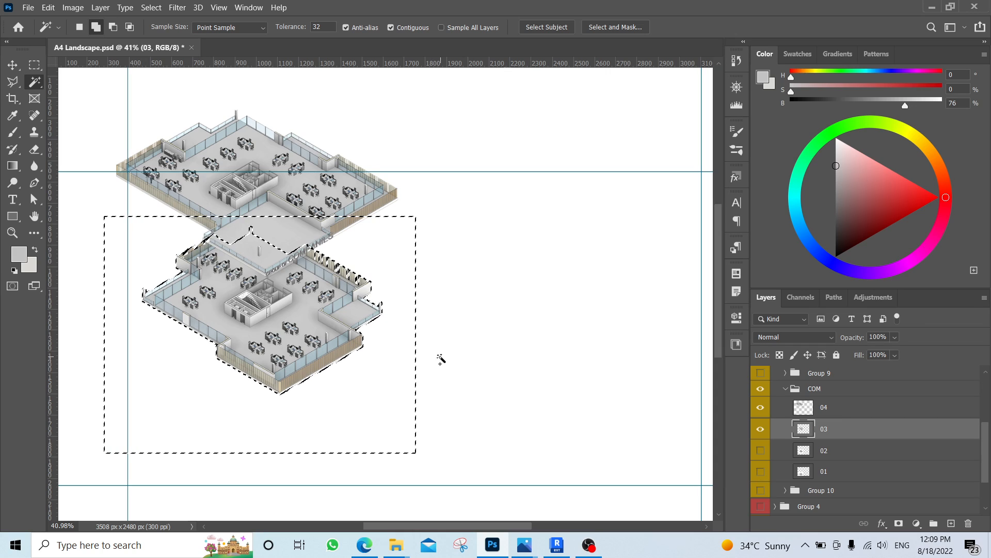
pyautogui.press('m')
pyautogui.hotkey('ctrl', 'd')
# - Show floor layer 02, delete its white background with a Magic Wand selection, and deselect
pyautogui.click(856, 456)
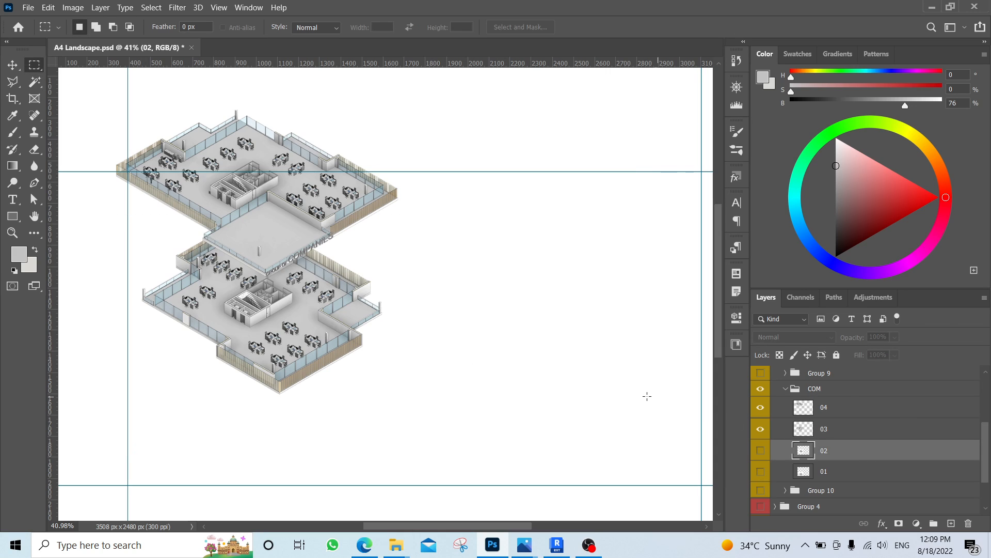
pyautogui.click(759, 451)
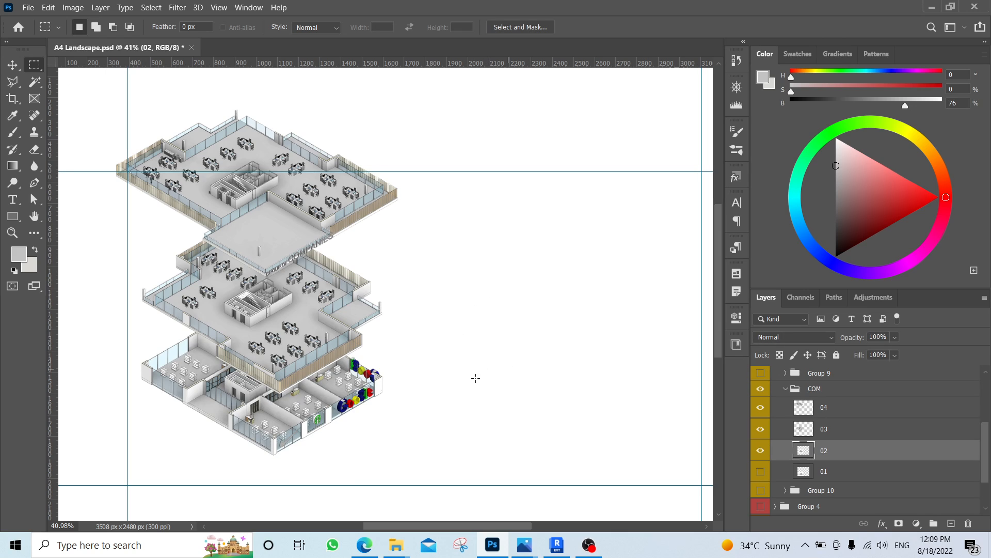
pyautogui.press('w')
pyautogui.click(375, 405)
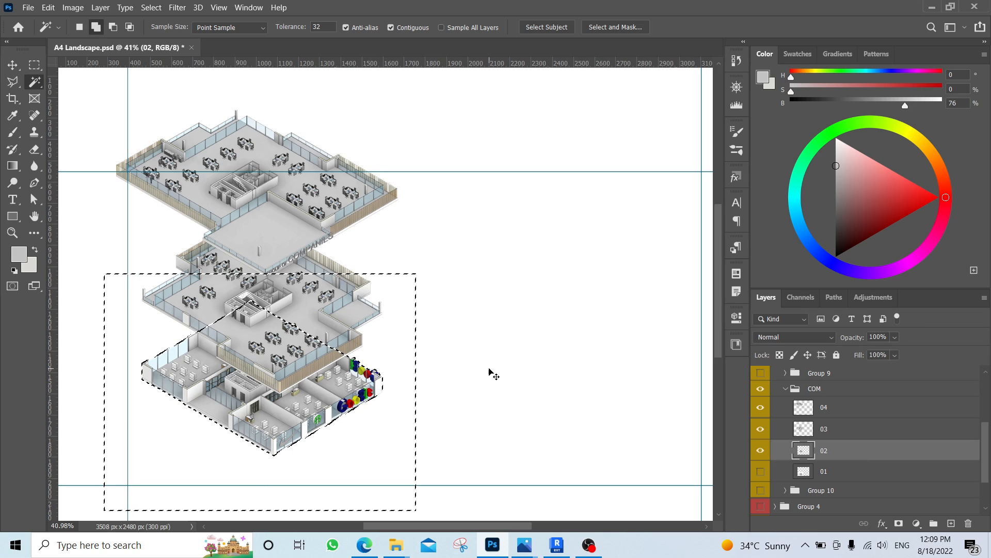
pyautogui.hotkey('ctrl', 'd')
# - Show floor layer 01, delete its white background with a Magic Wand selection, and deselect
pyautogui.click(842, 471)
pyautogui.click(760, 471)
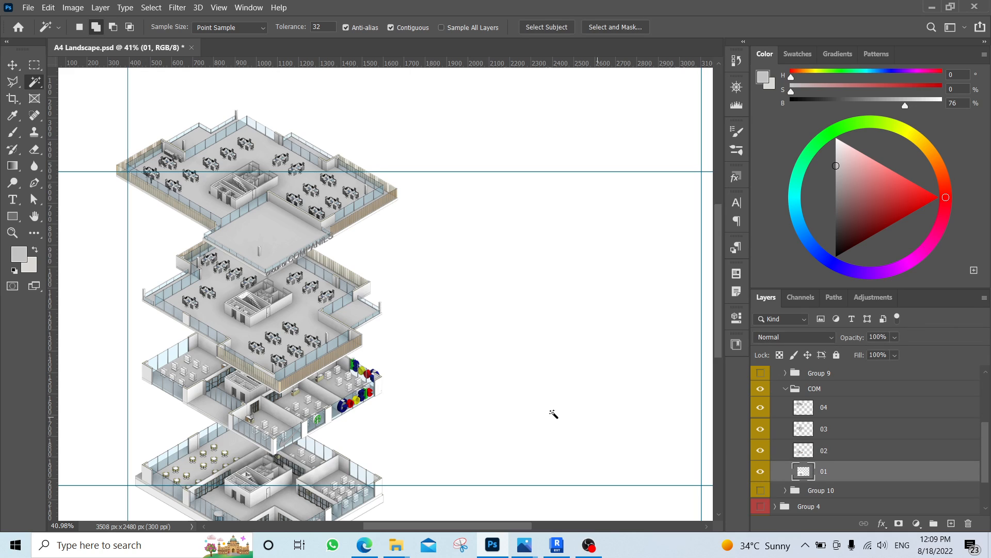
pyautogui.scroll(-3, 533, 420)
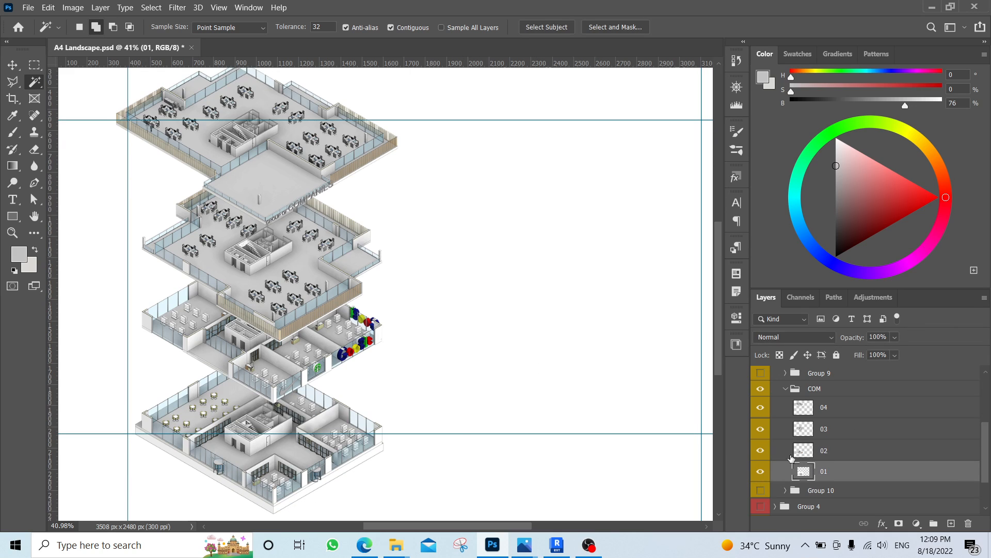
pyautogui.click(383, 391)
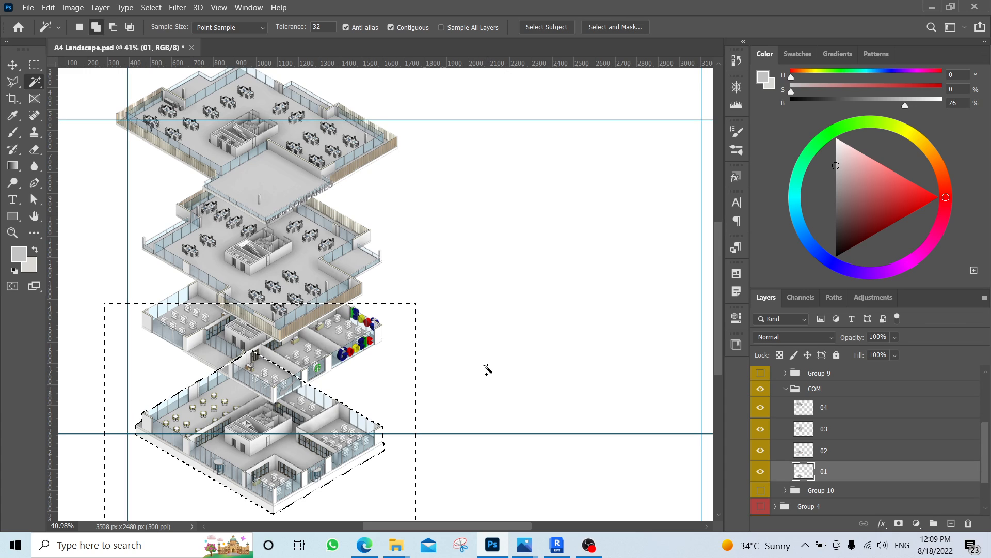
pyautogui.hotkey('ctrl', 'd')
pyautogui.press('m')
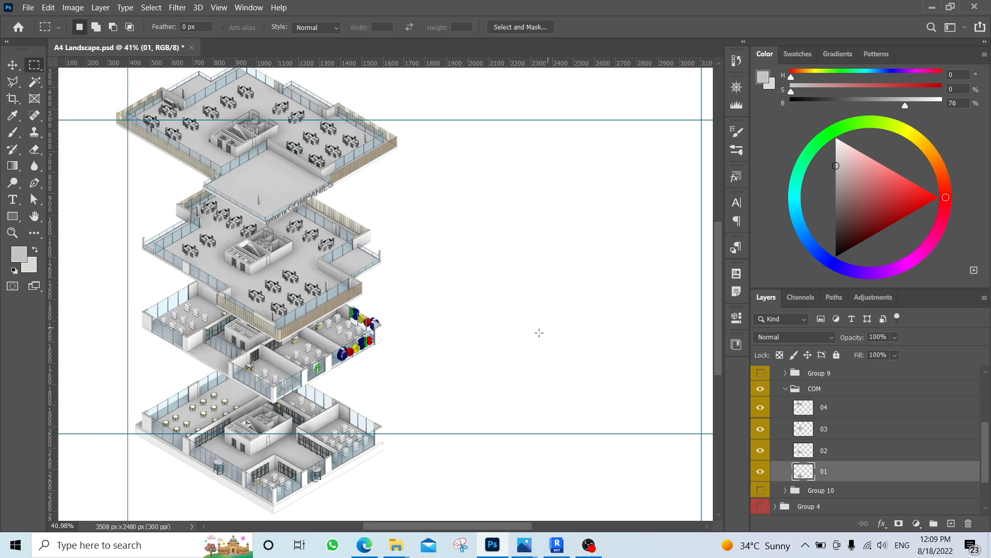
# - Scale floor layers 01 to 04 together about their centre to about 102%
pyautogui.keyDown('alt'); pyautogui.scroll(-2, 539, 332); pyautogui.keyUp('alt')
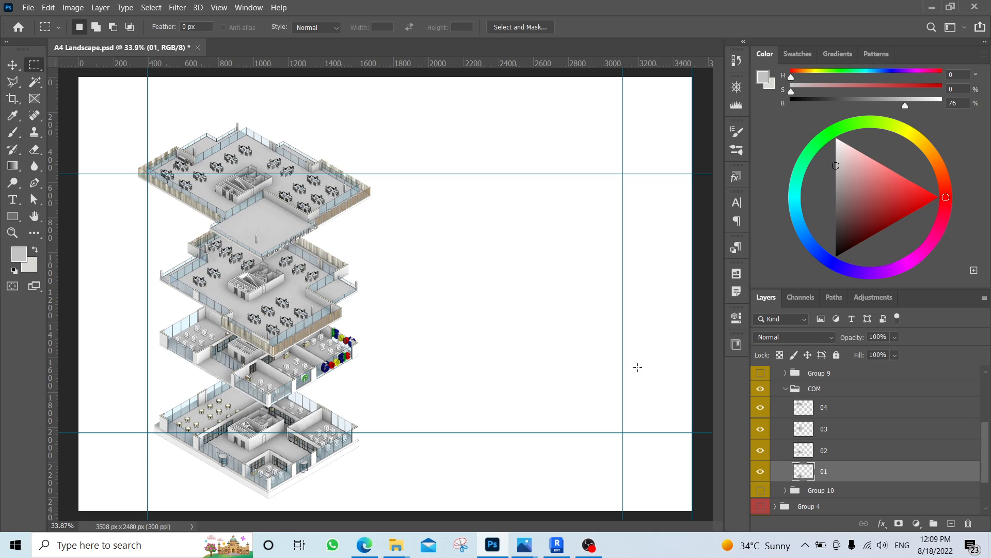
pyautogui.keyDown('shift'); pyautogui.click(850, 410); pyautogui.keyUp('shift')
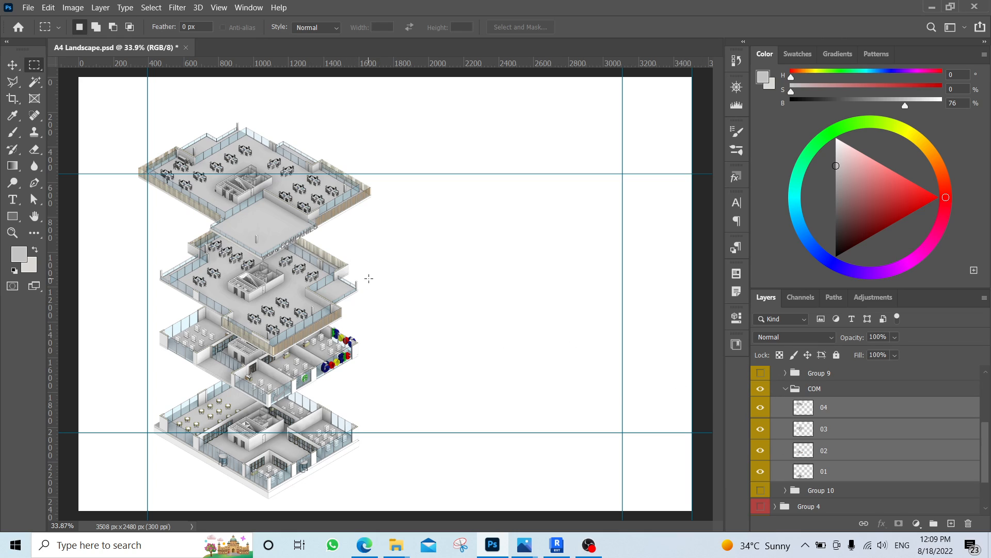
pyautogui.hotkey('ctrl', 't')
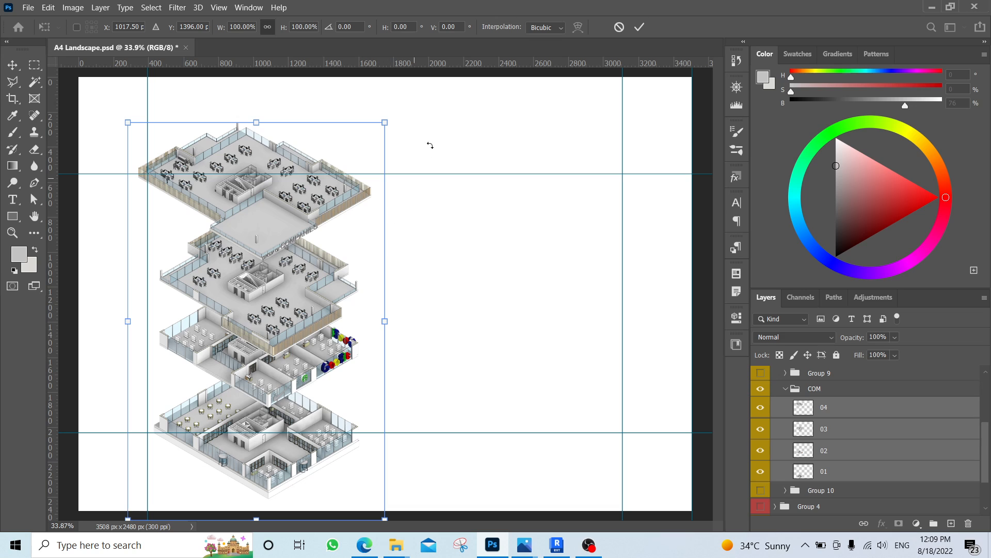
pyautogui.moveTo(389, 120)
pyautogui.keyDown('alt'); pyautogui.mouseDown()
pyautogui.moveTo(405, 117)
pyautogui.moveTo(391, 118)
pyautogui.mouseUp(); pyautogui.keyUp('alt')
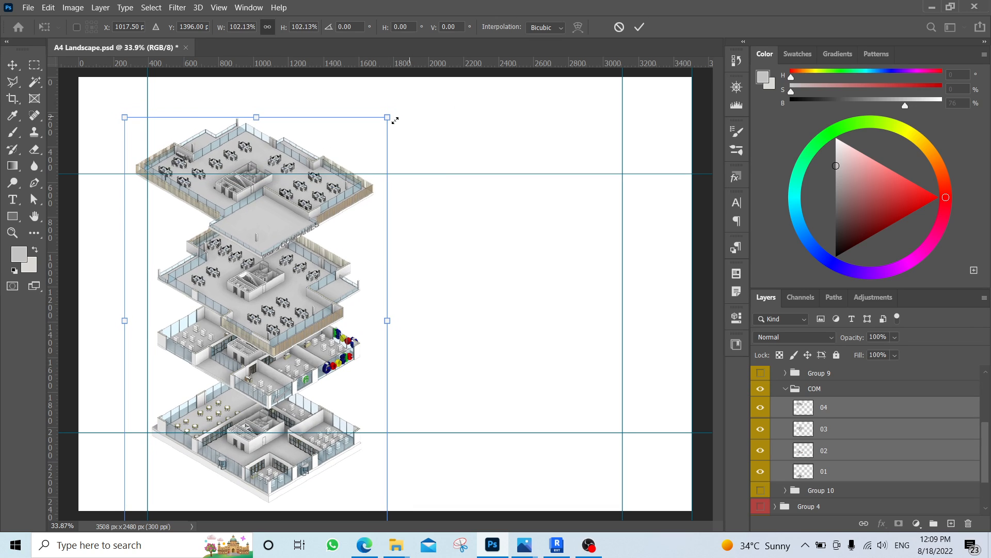
pyautogui.press('Return')
pyautogui.press('m')
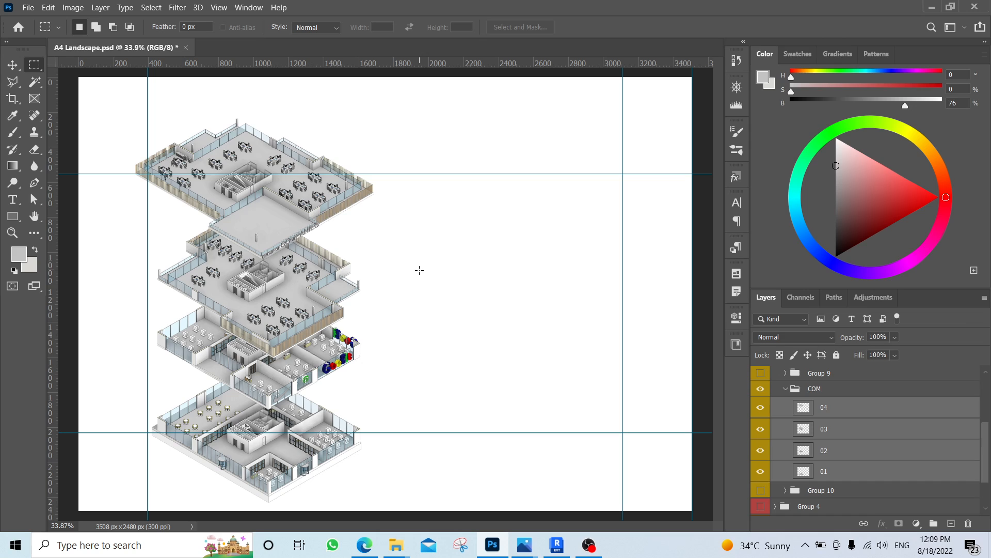
# - Collapse the COM group and show Group 10 beside it, keeping Group 9 hidden
pyautogui.keyDown('alt'); pyautogui.scroll(-3, 420, 270); pyautogui.keyUp('alt')
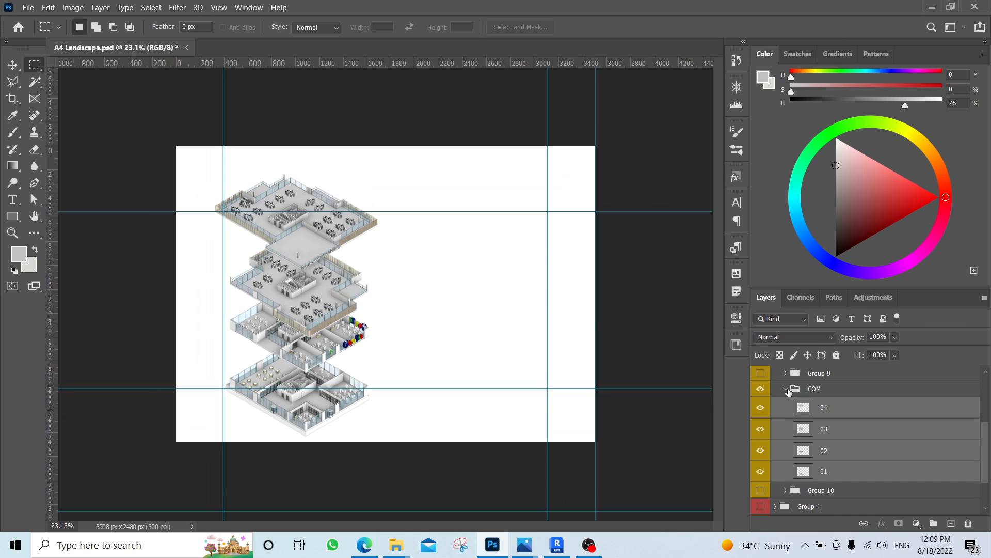
pyautogui.click(786, 390)
pyautogui.click(760, 405)
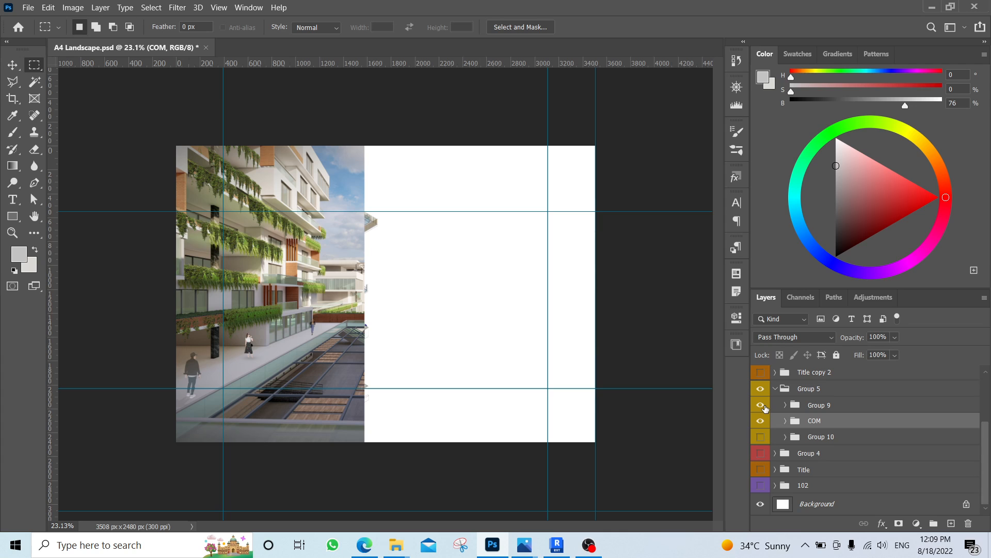
pyautogui.click(761, 405)
pyautogui.click(761, 437)
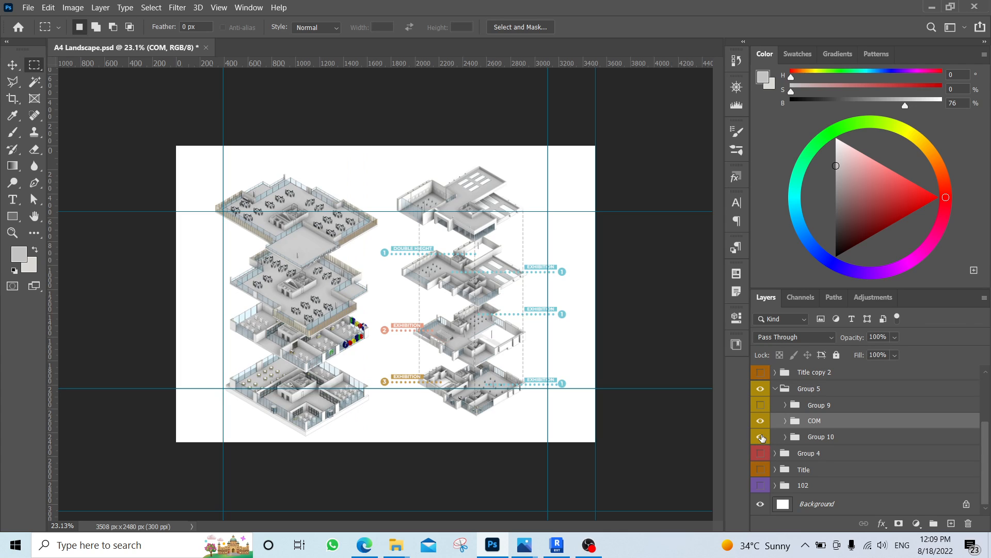
pyautogui.keyDown('alt'); pyautogui.scroll(4, 389, 309); pyautogui.keyUp('alt')
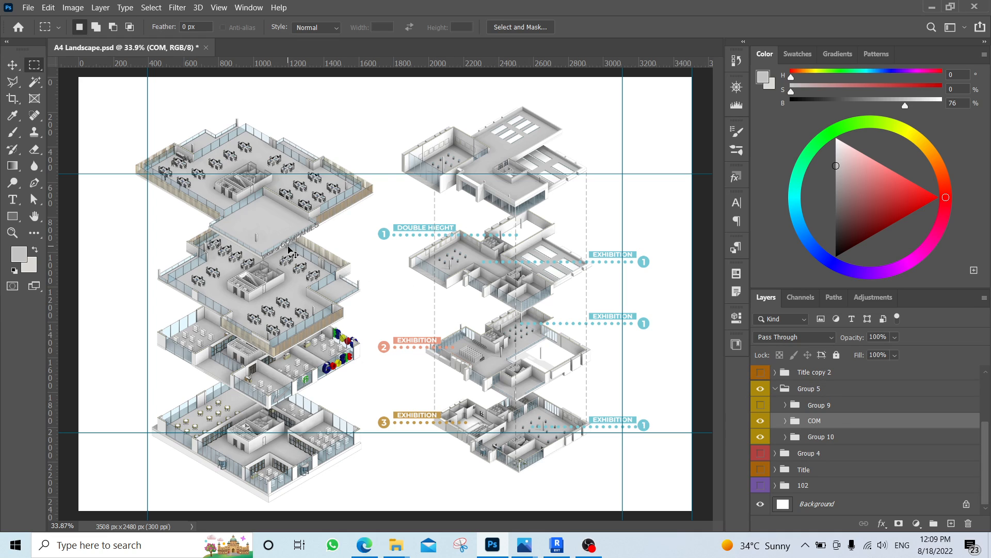
# - Scale the COM group down to about three quarters of its size and move it slightly left, near the page's left vertical guide
pyautogui.hotkey('ctrl', 't')
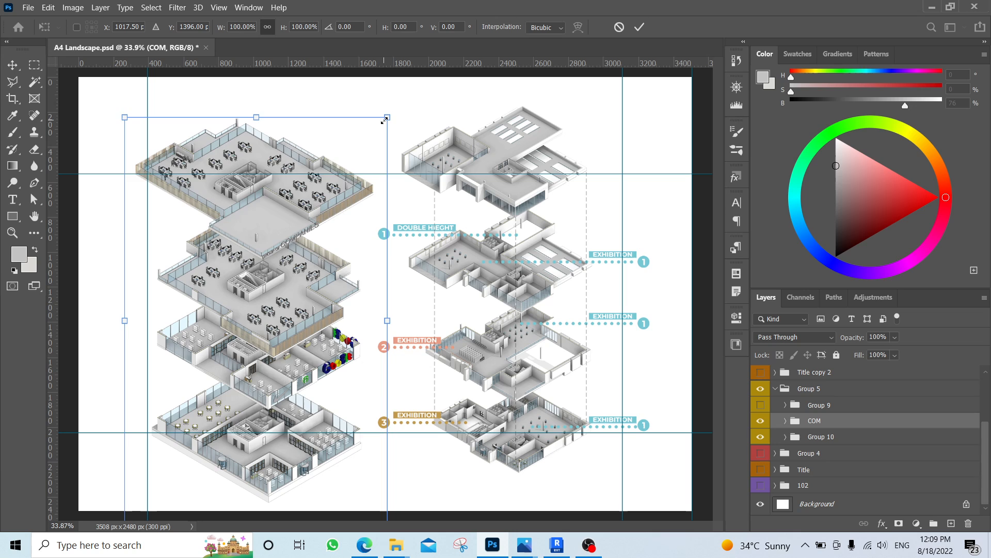
pyautogui.keyDown('alt'); pyautogui.moveTo(384, 121); pyautogui.dragTo(323, 157); pyautogui.keyUp('alt')
pyautogui.moveTo(279, 285); pyautogui.dragTo(247, 291)
pyautogui.press('Return')
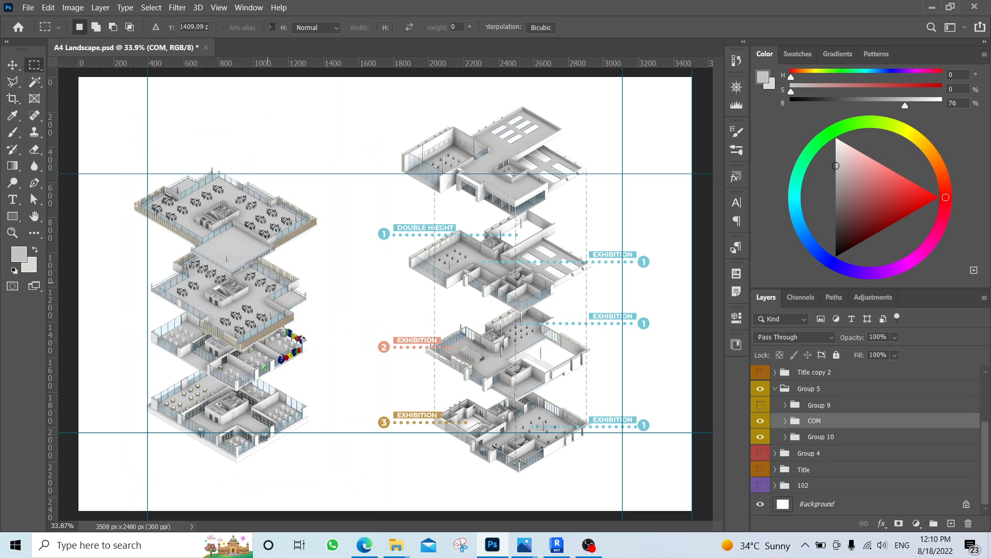
# - Place a horizontal guide at the lowest point of the annotated diagram and move floor layer 01 down towards it
pyautogui.press('v')
pyautogui.keyDown('ctrl'); pyautogui.click(275, 404); pyautogui.keyUp('ctrl')
pyautogui.moveTo(354, 387)
pyautogui.mouseDown()
pyautogui.moveTo(355, 399)
pyautogui.moveTo(355, 388)
pyautogui.mouseUp()
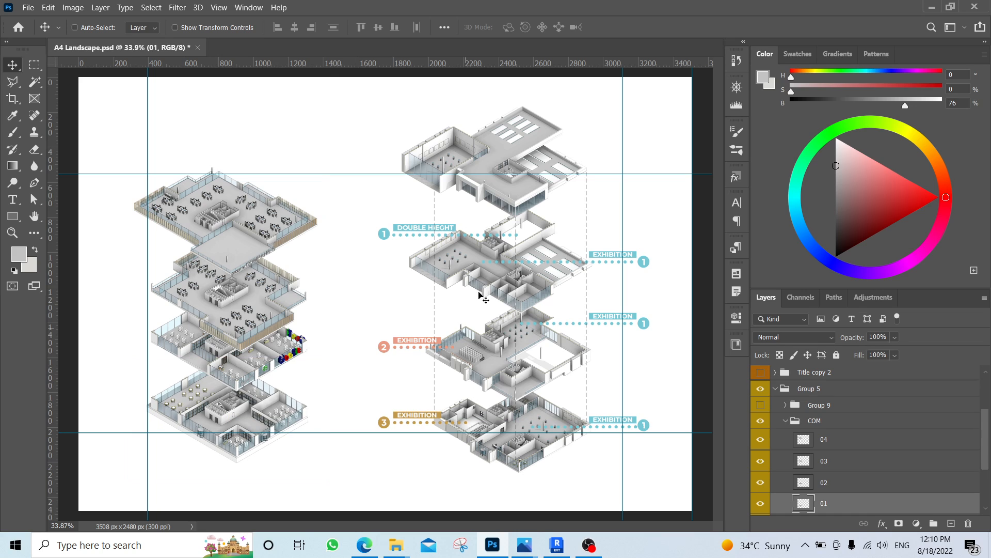
pyautogui.moveTo(488, 63); pyautogui.dragTo(510, 473)
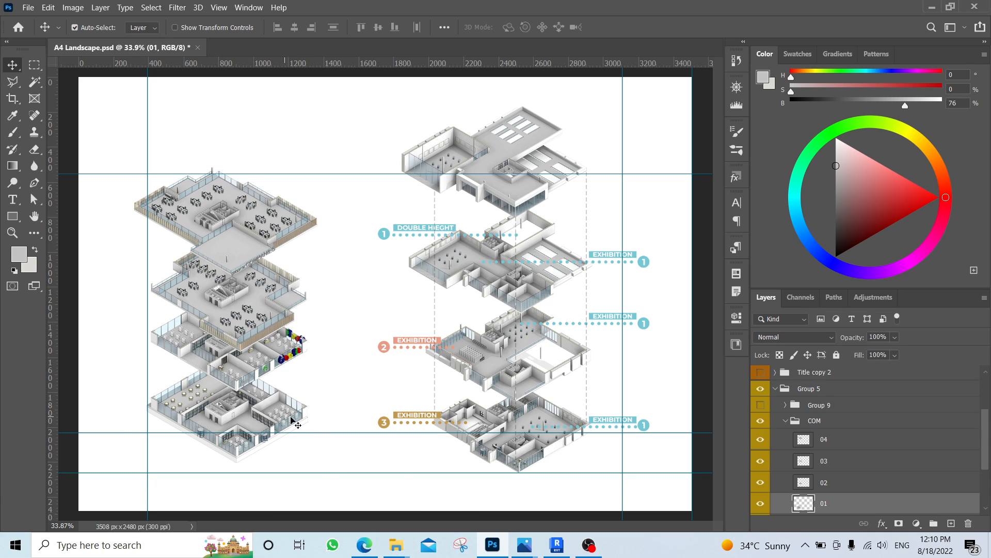
pyautogui.moveTo(349, 392); pyautogui.dragTo(349, 399)
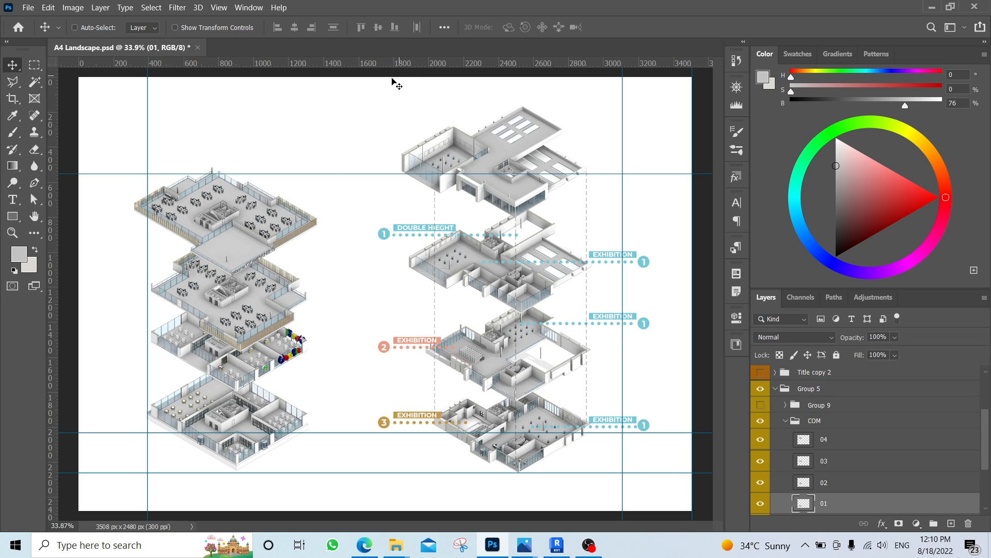
# - Place a horizontal guide at the highest point of the annotated diagram and move floor layer 04 up to it
pyautogui.moveTo(405, 64)
pyautogui.mouseDown()
pyautogui.moveTo(406, 80)
pyautogui.moveTo(406, 68)
pyautogui.mouseUp()
pyautogui.keyDown('alt'); pyautogui.scroll(1, 256, 457); pyautogui.keyUp('alt')
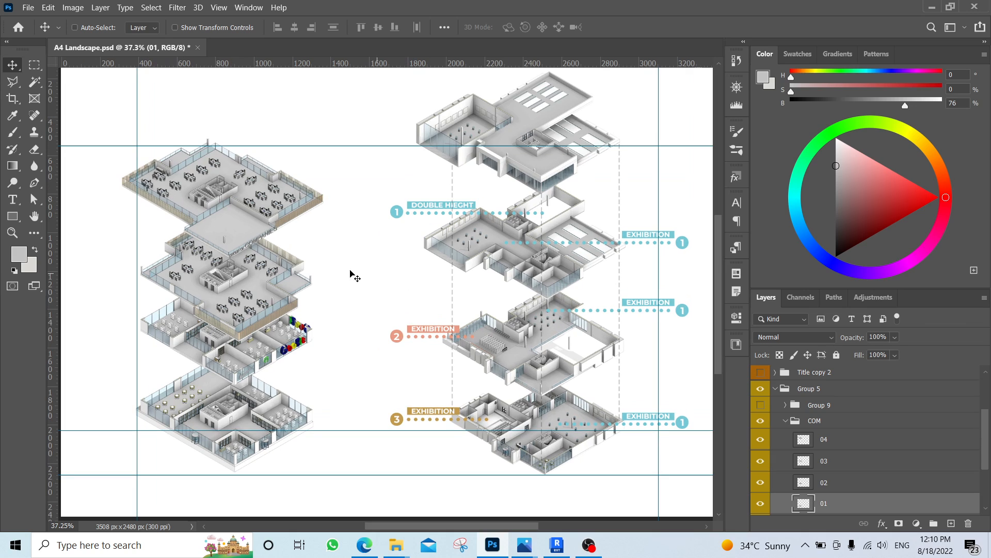
pyautogui.scroll(2, 333, 262)
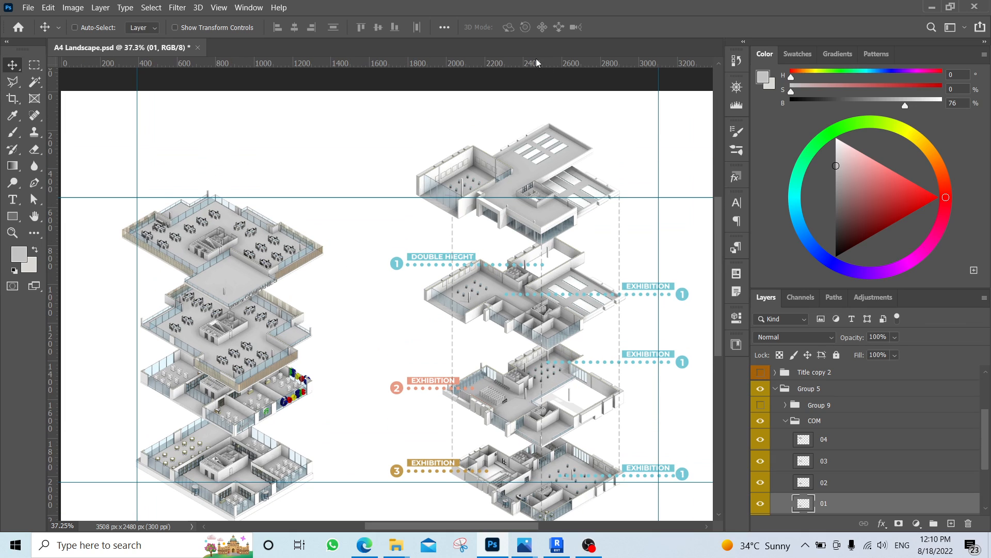
pyautogui.moveTo(537, 62); pyautogui.dragTo(563, 125)
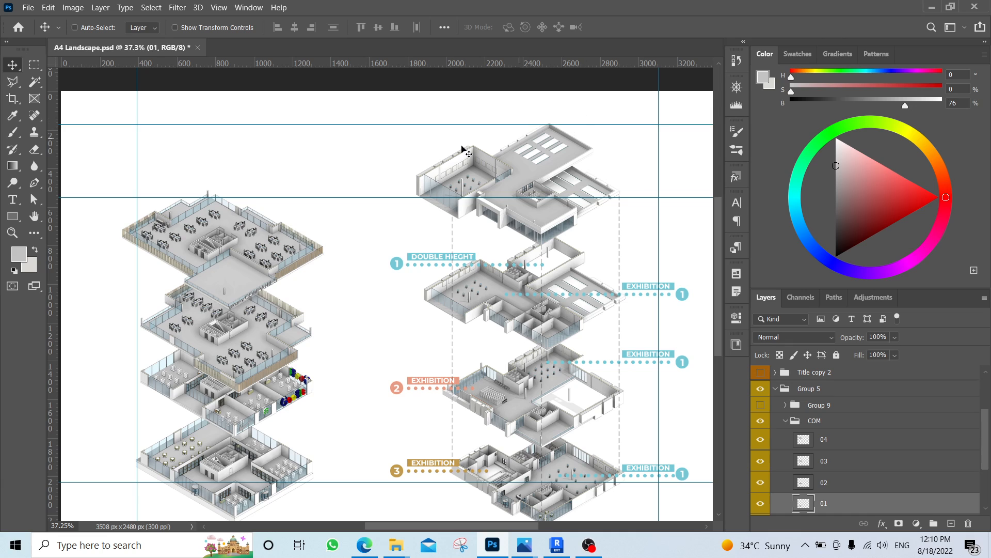
pyautogui.keyDown('ctrl'); pyautogui.click(242, 253); pyautogui.keyUp('ctrl')
pyautogui.moveTo(352, 235); pyautogui.dragTo(360, 168)
# - Move floor layer 03 up beneath floor 04 and check its spacing against floor layer 02
pyautogui.keyDown('ctrl'); pyautogui.click(260, 354); pyautogui.keyUp('ctrl')
pyautogui.moveTo(332, 330); pyautogui.dragTo(331, 286)
pyautogui.keyDown('ctrl'); pyautogui.click(269, 385); pyautogui.keyUp('ctrl')
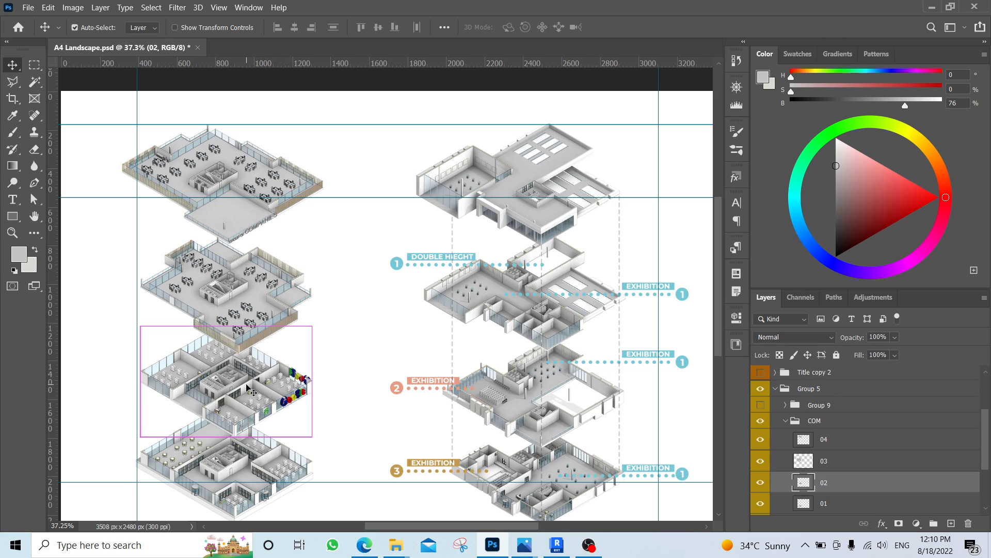
pyautogui.click(82, 30)
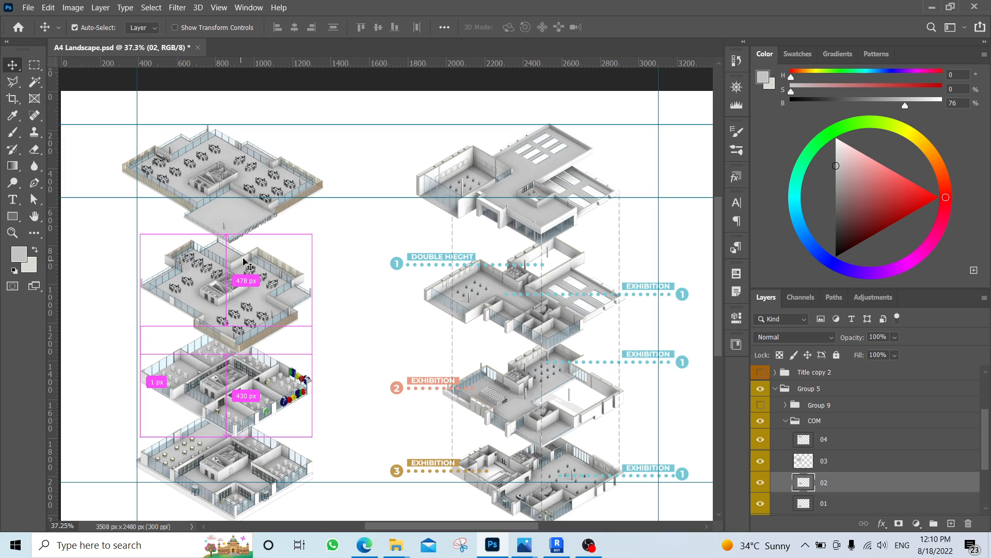
pyautogui.keyDown('ctrl'); pyautogui.click(249, 341); pyautogui.keyUp('ctrl')
pyautogui.keyDown('ctrl'); pyautogui.click(249, 381); pyautogui.keyUp('ctrl')
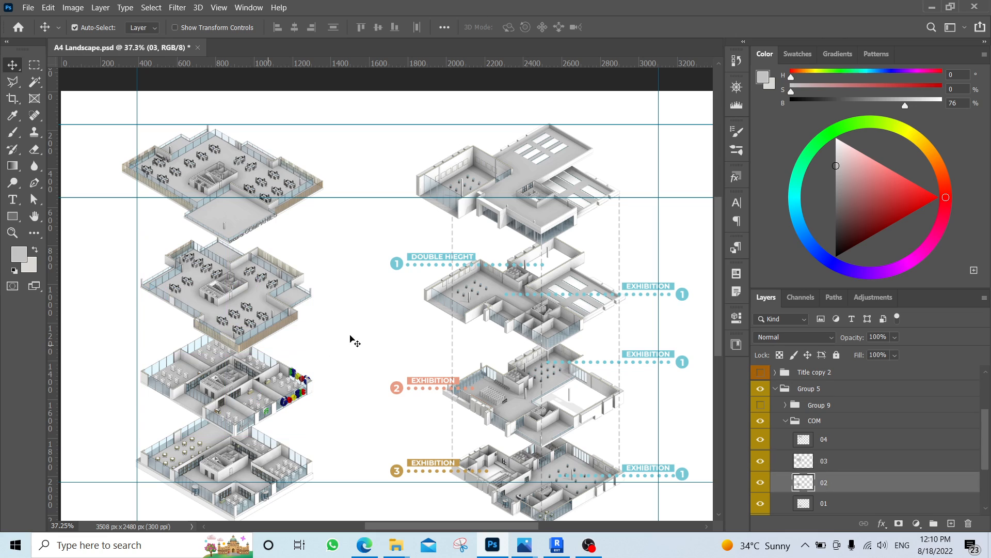
# - Fine-tune the vertical positions of floor layers 03 and 02 so the four floors are spaced evenly
pyautogui.keyDown('ctrl'); pyautogui.click(262, 296); pyautogui.keyUp('ctrl')
pyautogui.moveTo(324, 324); pyautogui.dragTo(351, 331)
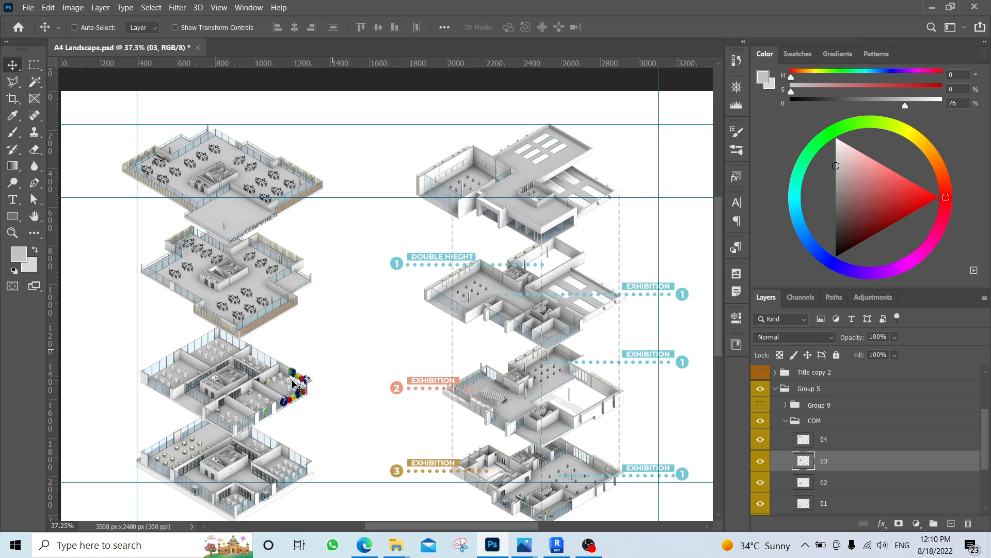
pyautogui.keyDown('ctrl'); pyautogui.click(339, 381); pyautogui.keyUp('ctrl')
pyautogui.moveTo(339, 380)
pyautogui.mouseDown()
pyautogui.moveTo(338, 369)
pyautogui.moveTo(338, 384)
pyautogui.mouseUp()
pyautogui.keyDown('ctrl'); pyautogui.click(277, 290); pyautogui.keyUp('ctrl')
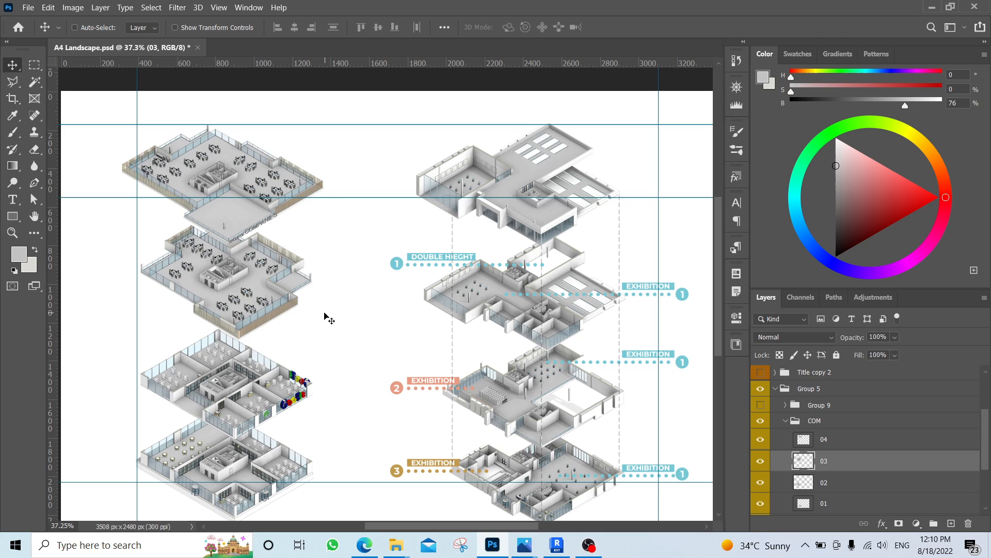
pyautogui.moveTo(329, 317); pyautogui.dragTo(323, 326)
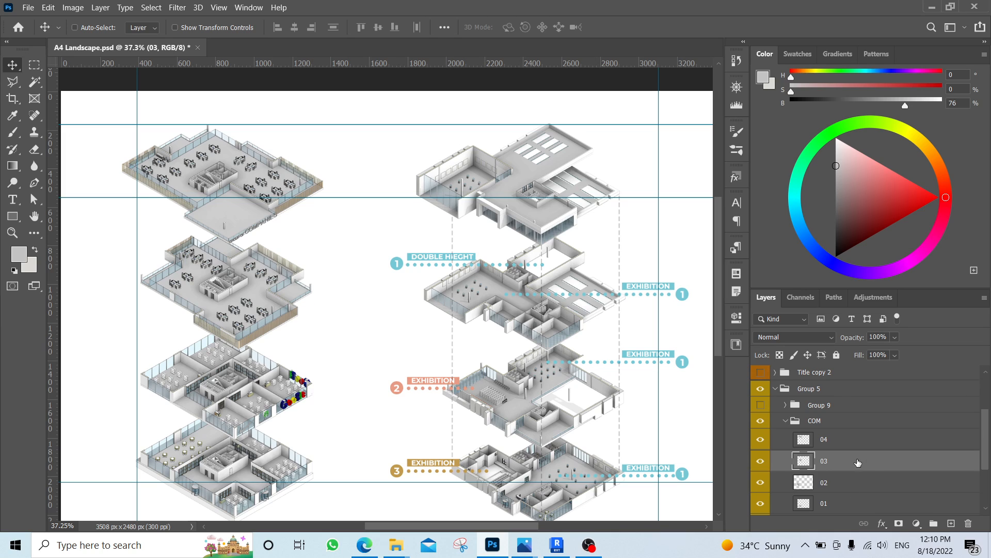
# - Collapse the COM group, select it with Group 10, and scale both groups together about their centre to about 87.1%
pyautogui.click(791, 423)
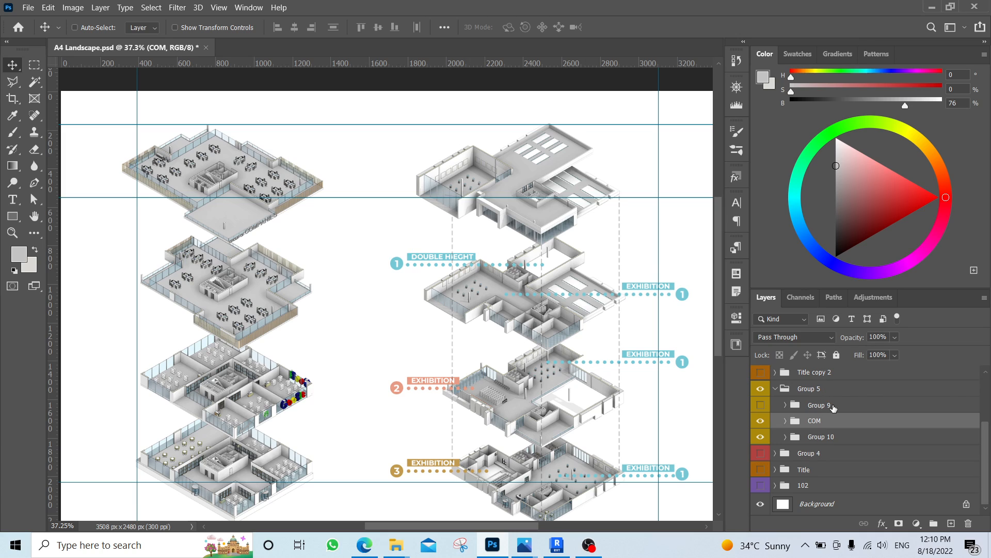
pyautogui.click(780, 390)
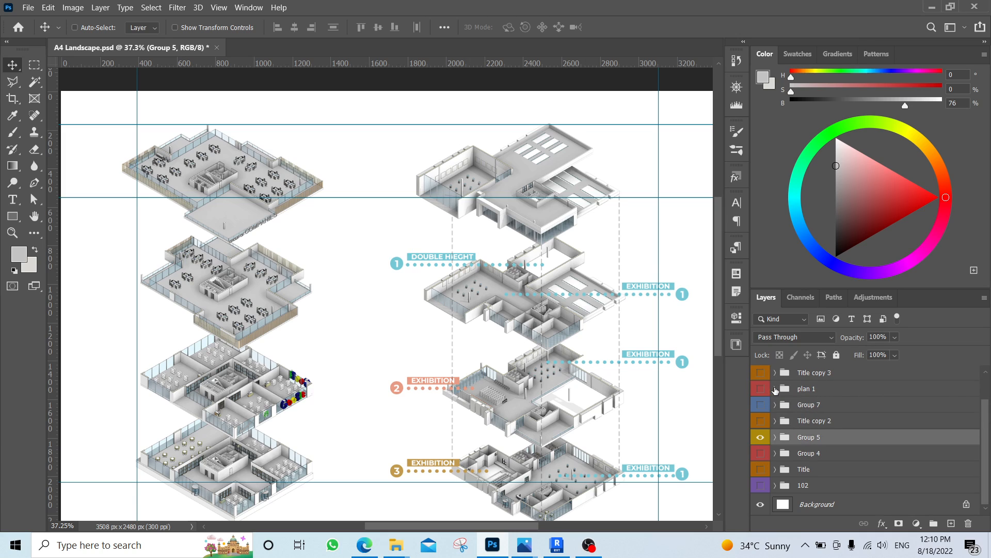
pyautogui.scroll(1, 823, 434)
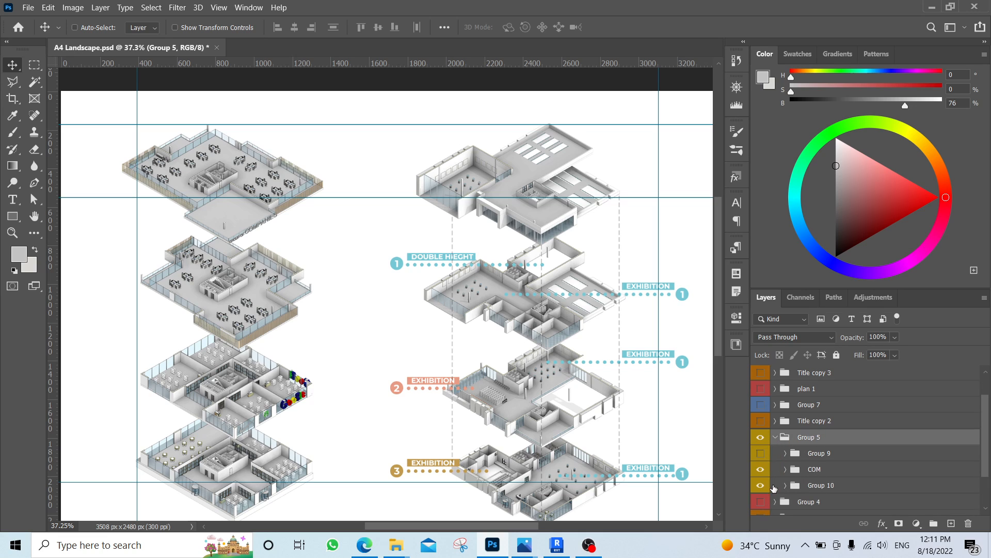
pyautogui.click(761, 484)
pyautogui.click(760, 485)
pyautogui.click(833, 484)
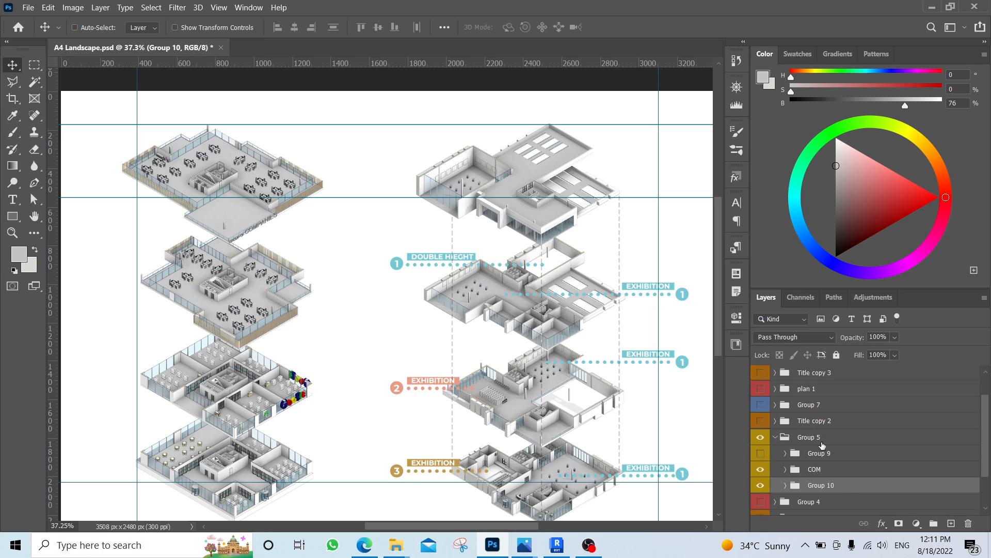
pyautogui.keyDown('ctrl'); pyautogui.click(824, 472); pyautogui.keyUp('ctrl')
pyautogui.hotkey('ctrl', 't')
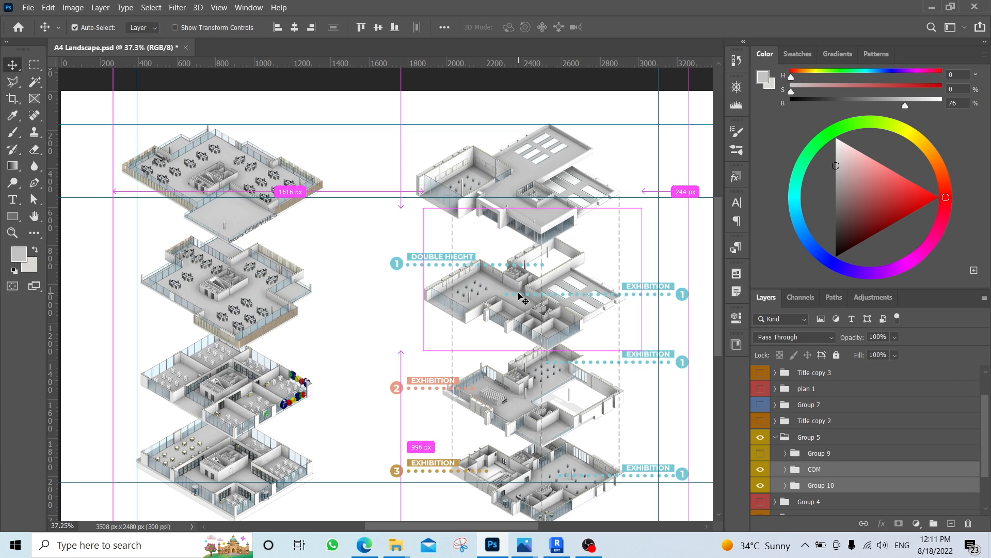
pyautogui.keyDown('alt'); pyautogui.scroll(-2, 526, 280); pyautogui.keyUp('alt')
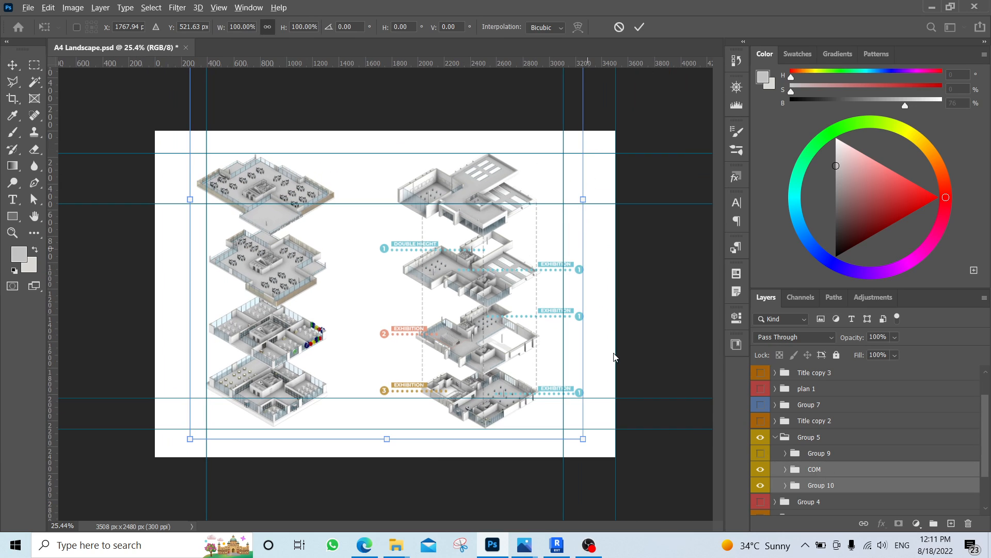
pyautogui.moveTo(584, 439); pyautogui.dragTo(561, 411)
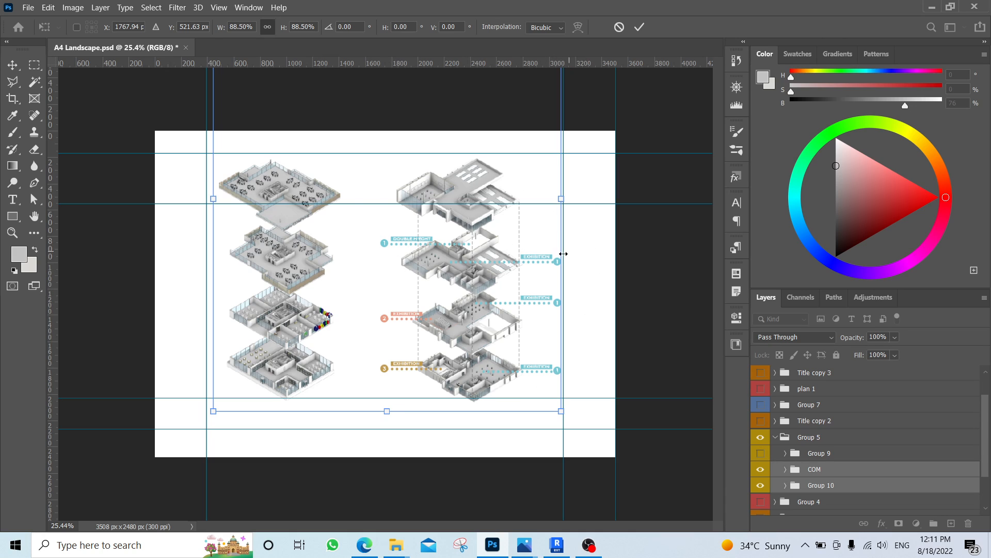
pyautogui.moveTo(562, 414); pyautogui.dragTo(562, 410)
pyautogui.press('Return')
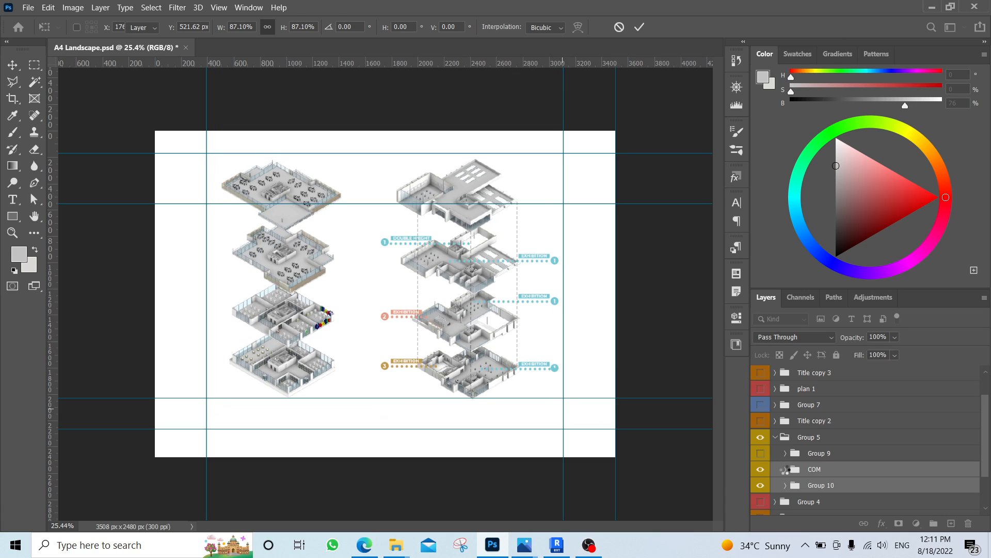
# - Move Group 10 slightly right, away from the COM group, and move both groups down together on the page
pyautogui.keyDown('ctrl'); pyautogui.click(809, 471); pyautogui.keyUp('ctrl')
pyautogui.moveTo(562, 338); pyautogui.dragTo(585, 336)
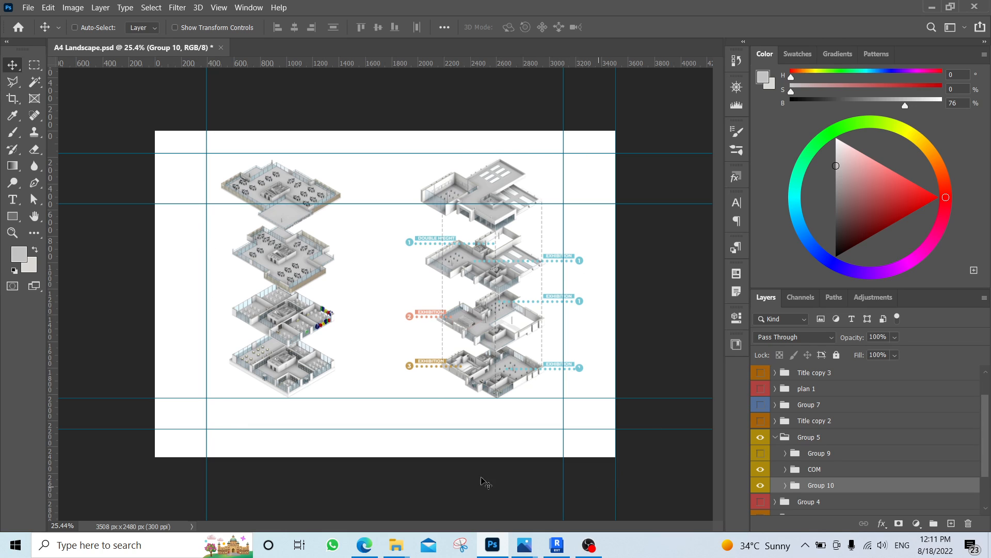
pyautogui.keyDown('ctrl'); pyautogui.click(853, 469); pyautogui.keyUp('ctrl')
pyautogui.moveTo(668, 312); pyautogui.dragTo(666, 332)
# - Remove the two inner horizontal guides crossing the diagrams, keeping the outer ones
pyautogui.moveTo(610, 204); pyautogui.dragTo(618, 11)
pyautogui.moveTo(592, 398); pyautogui.dragTo(581, 13)
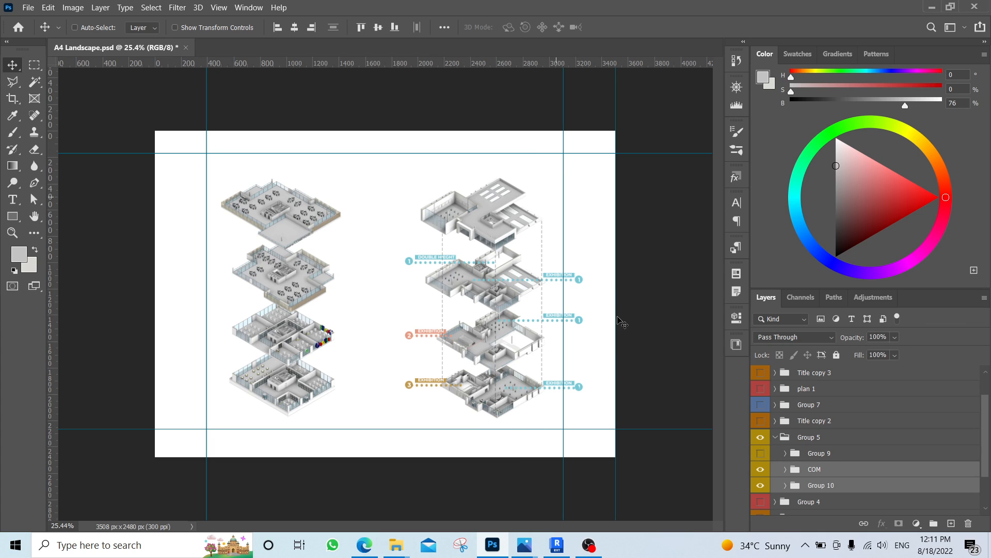
# - Expand the COM group and add a new layer above floor layer 04
pyautogui.keyDown('alt'); pyautogui.scroll(2, 343, 321); pyautogui.keyUp('alt')
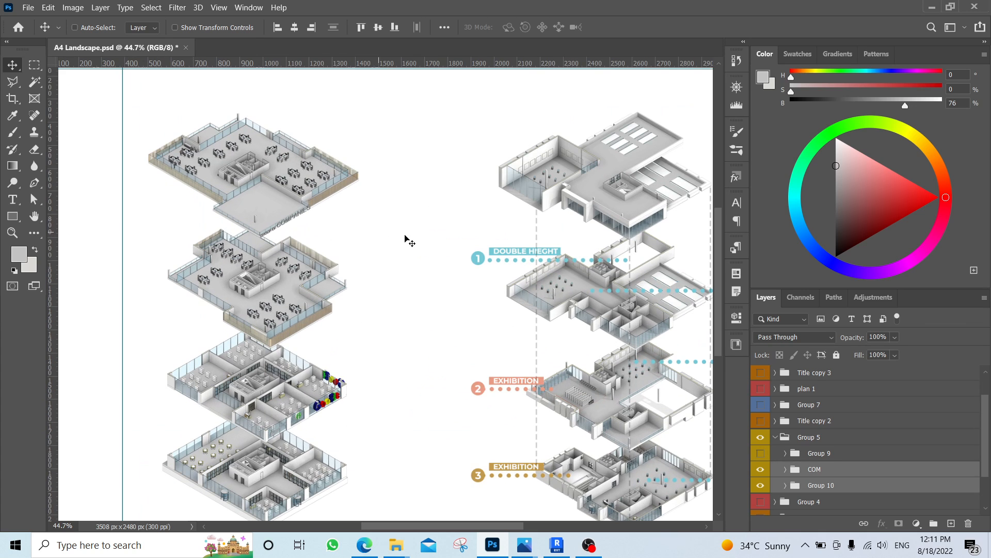
pyautogui.keyDown('alt'); pyautogui.scroll(1, 304, 221); pyautogui.keyUp('alt')
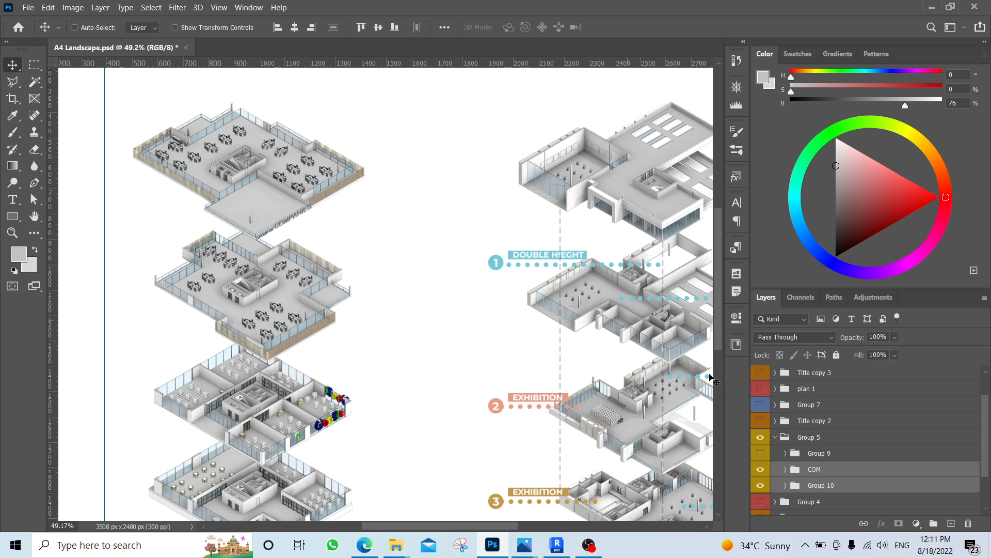
pyautogui.click(811, 471)
pyautogui.click(785, 469)
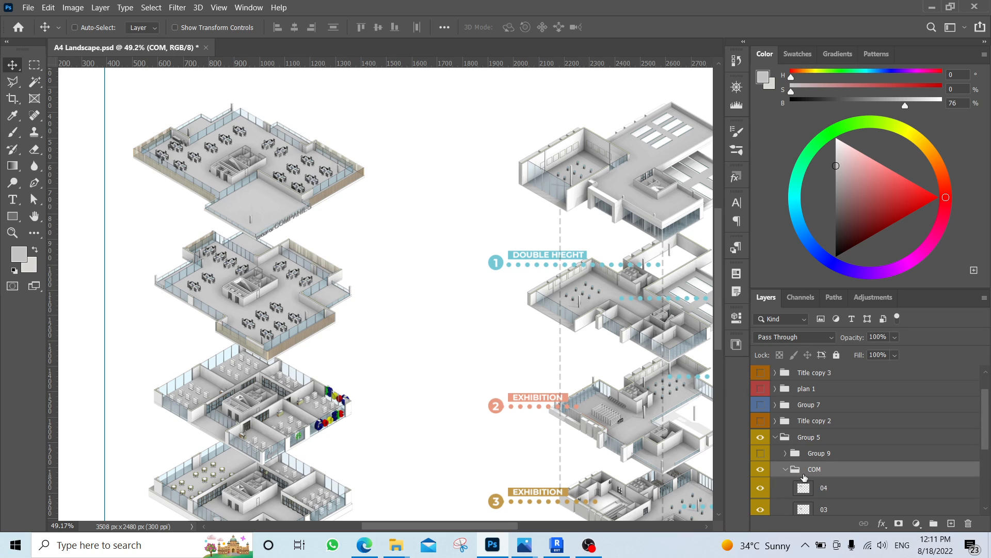
pyautogui.click(832, 489)
pyautogui.click(951, 523)
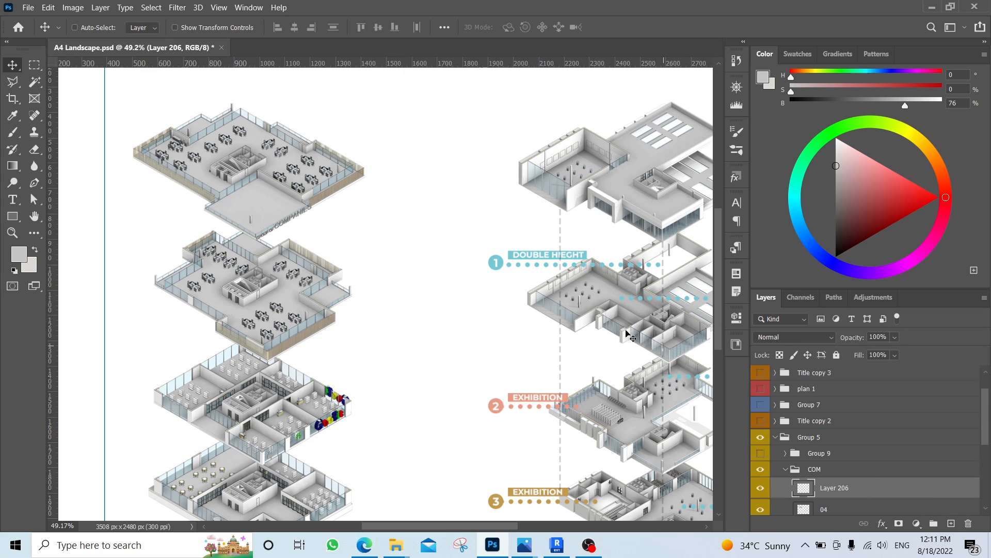
# - Draw a near-horizontal Pen shape line about 402 px long, extending right from beside the top COM floor
pyautogui.press('p')
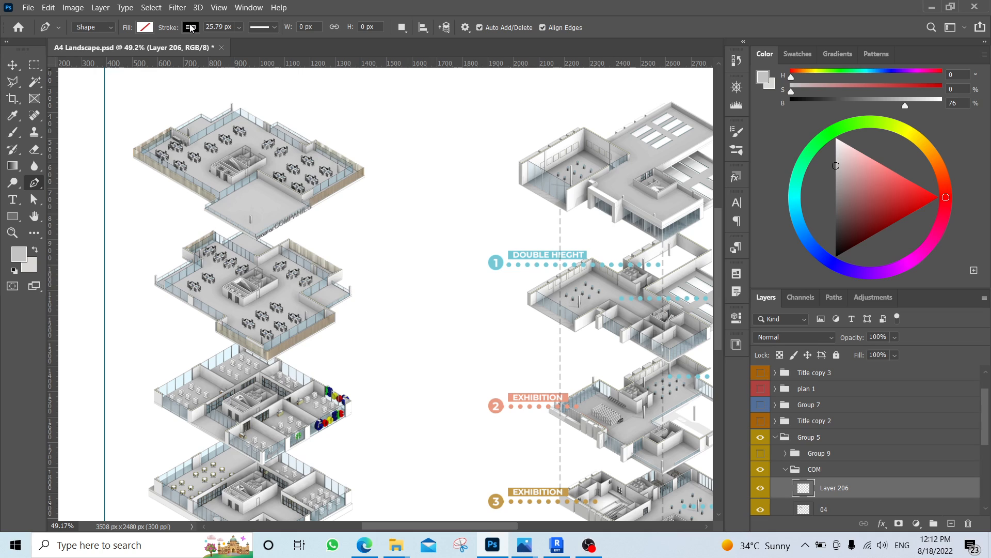
pyautogui.click(268, 26)
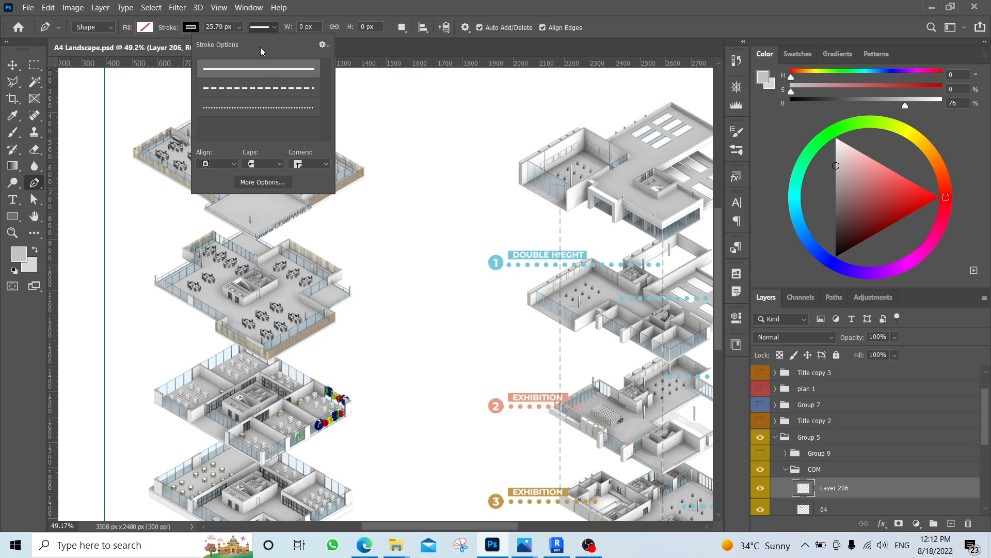
pyautogui.click(346, 194)
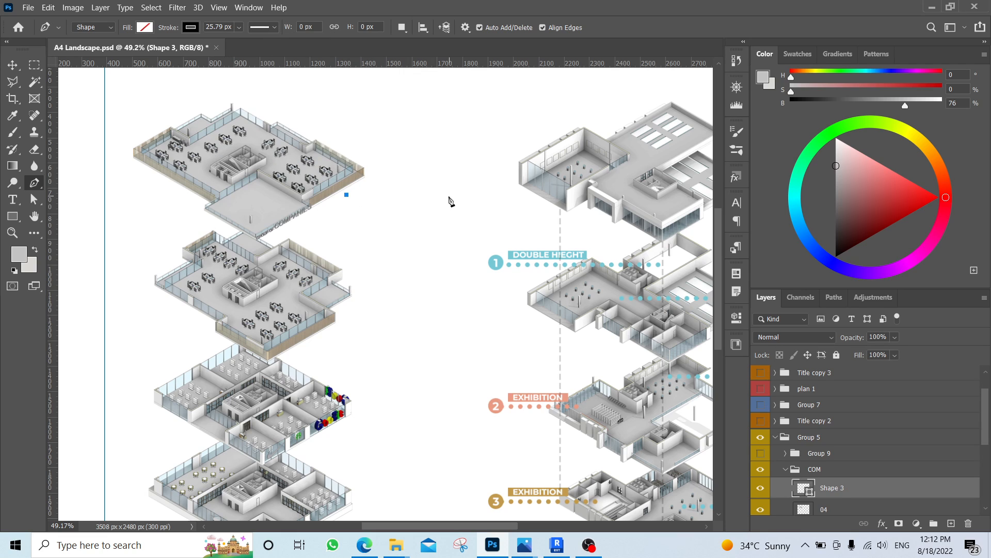
pyautogui.click(448, 196)
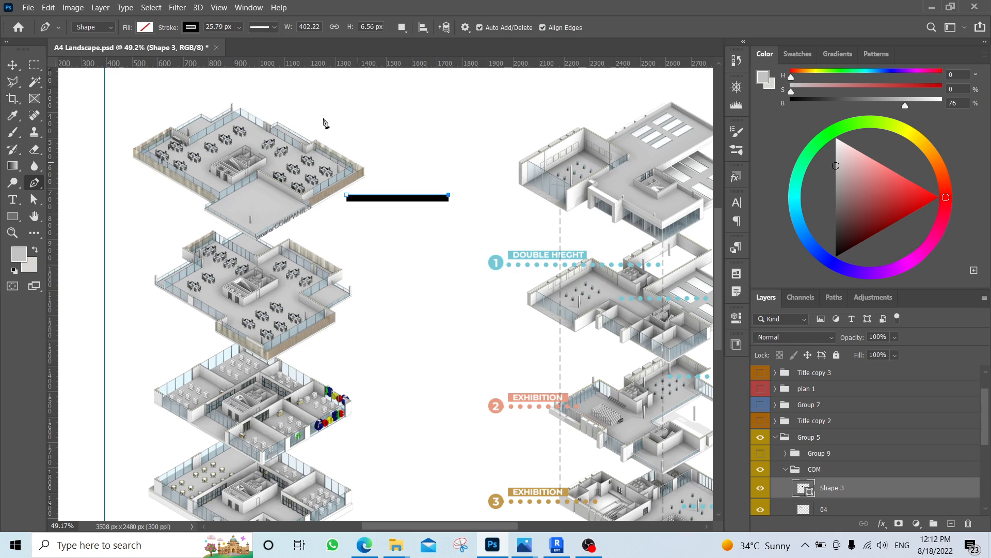
# - Give the new line a dashed stroke and set its stroke width to 5 px
pyautogui.click(262, 27)
pyautogui.click(278, 87)
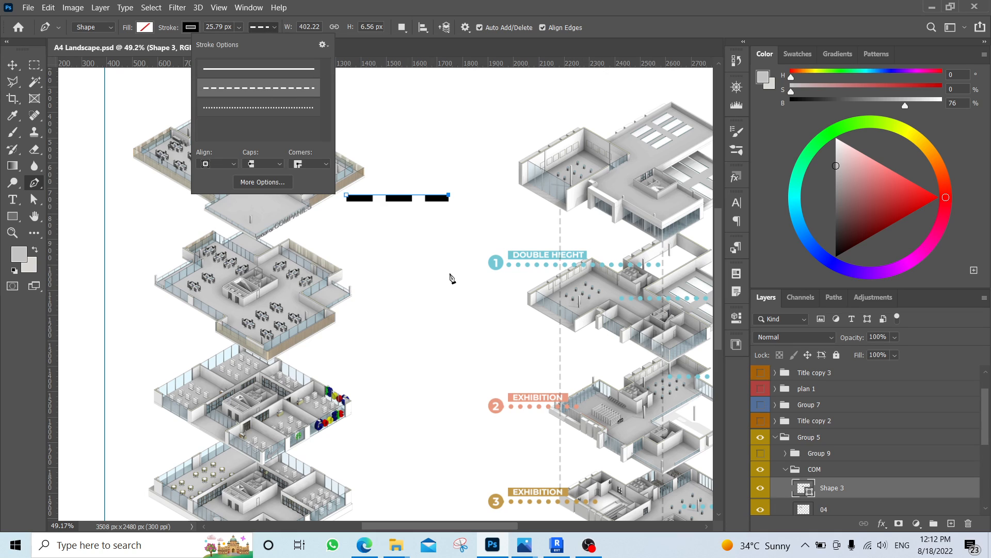
pyautogui.click(239, 27)
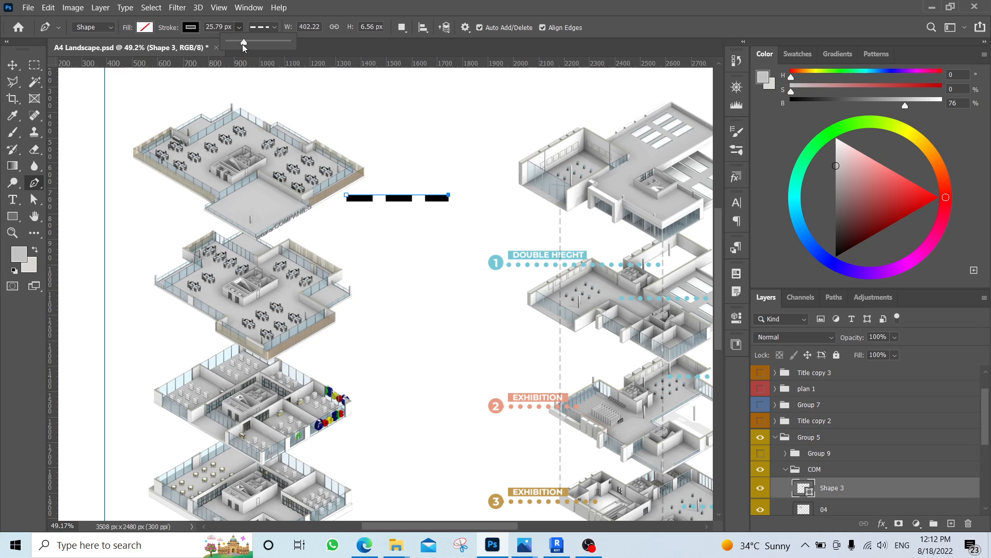
pyautogui.moveTo(243, 45); pyautogui.dragTo(155, 45)
pyautogui.write('5 px')
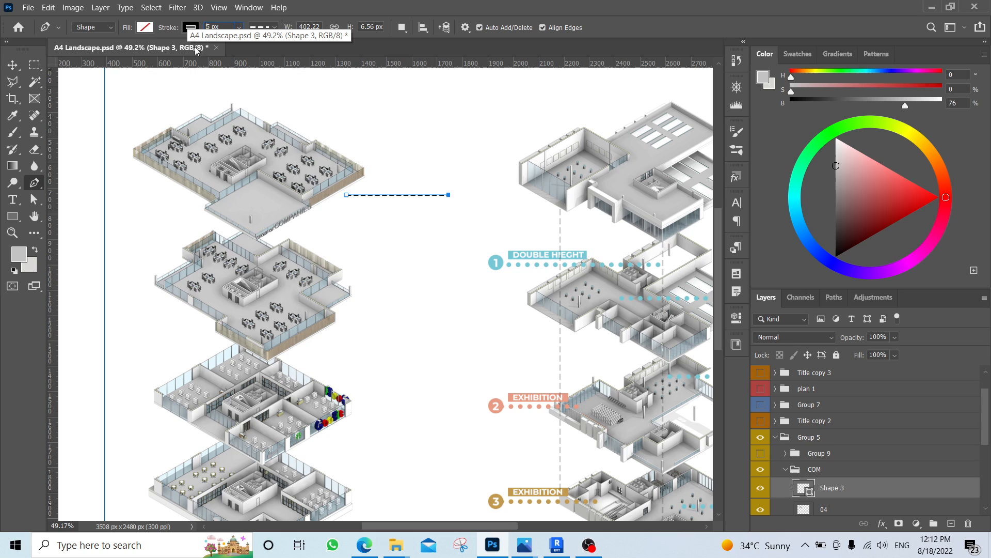
# - Check the stroke colour of the blue dotted leader line under the DOUBLE HIEGHT label, leaving it unchanged
pyautogui.write('v')
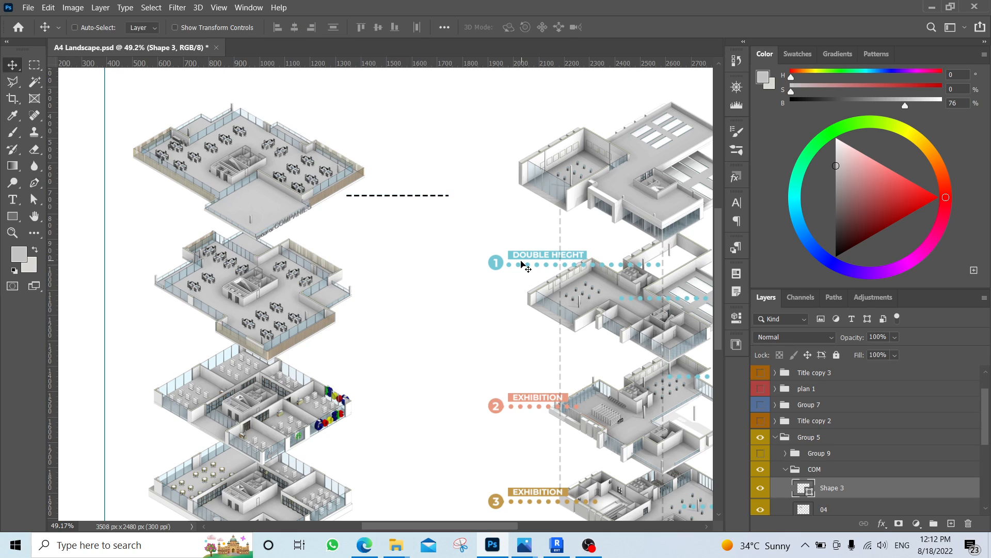
pyautogui.keyDown('ctrl'); pyautogui.click(529, 269); pyautogui.keyUp('ctrl')
pyautogui.keyDown('ctrl'); pyautogui.click(533, 270); pyautogui.keyUp('ctrl')
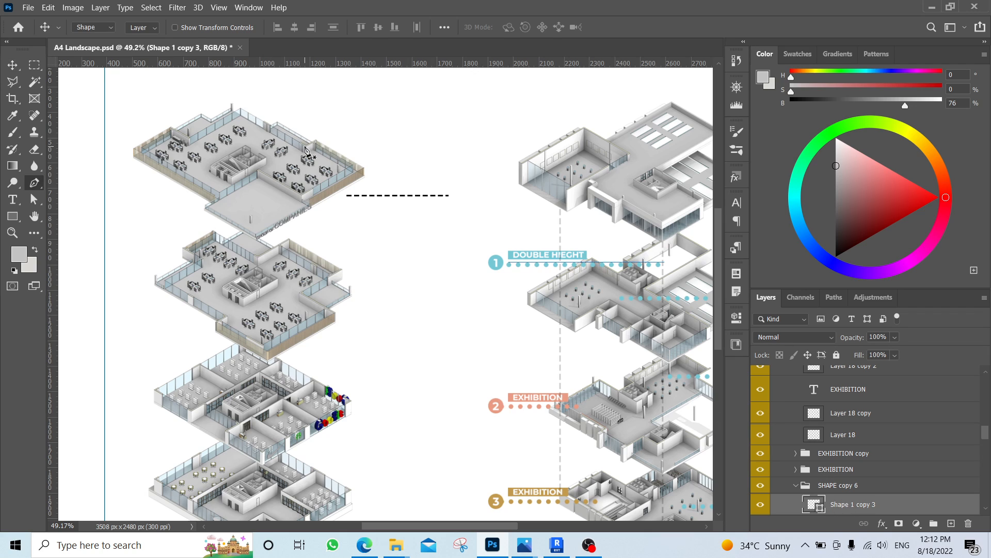
pyautogui.press('p')
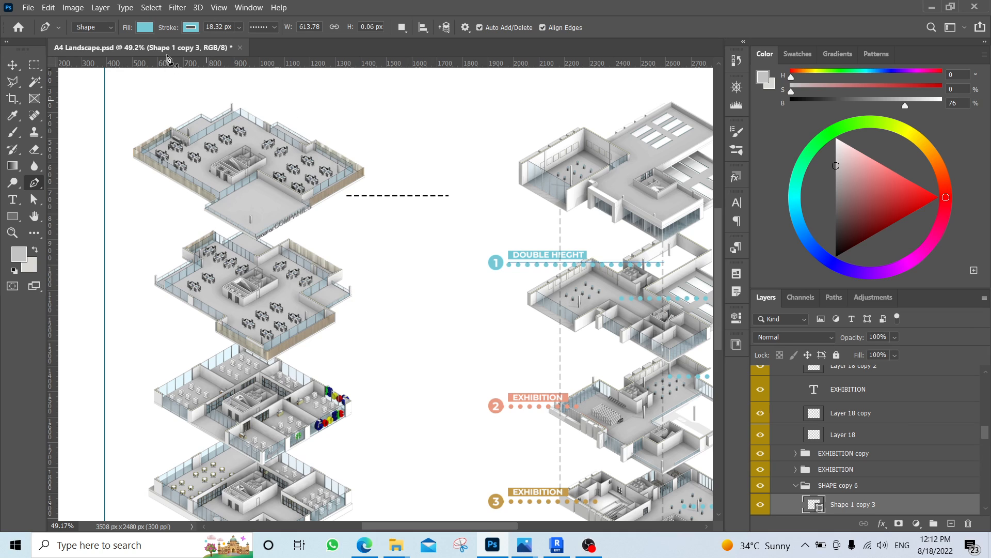
pyautogui.click(191, 28)
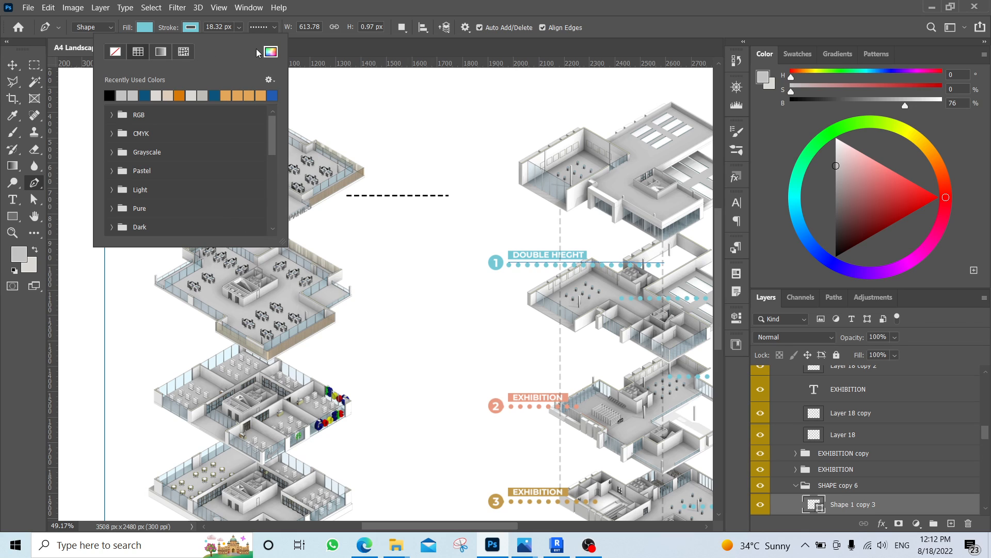
pyautogui.click(269, 52)
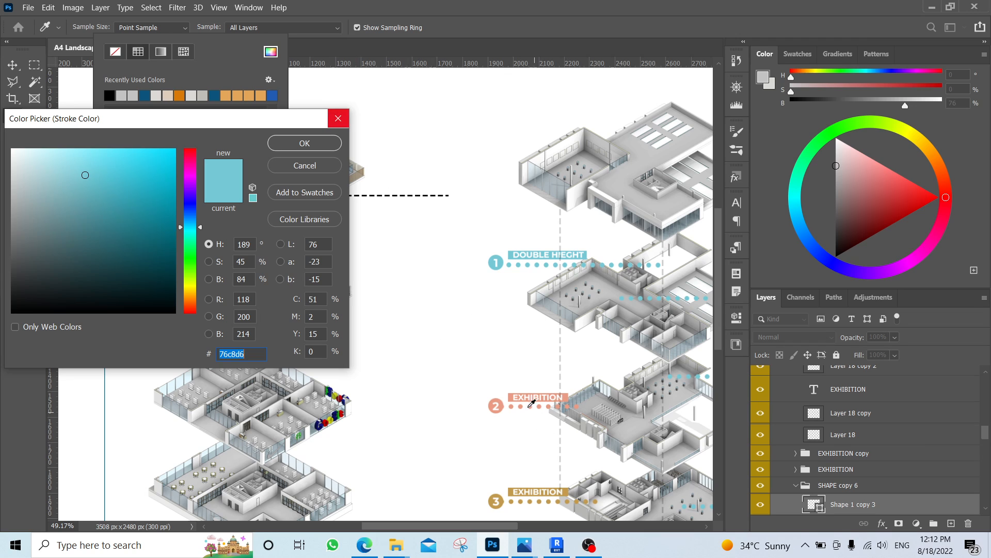
pyautogui.click(334, 164)
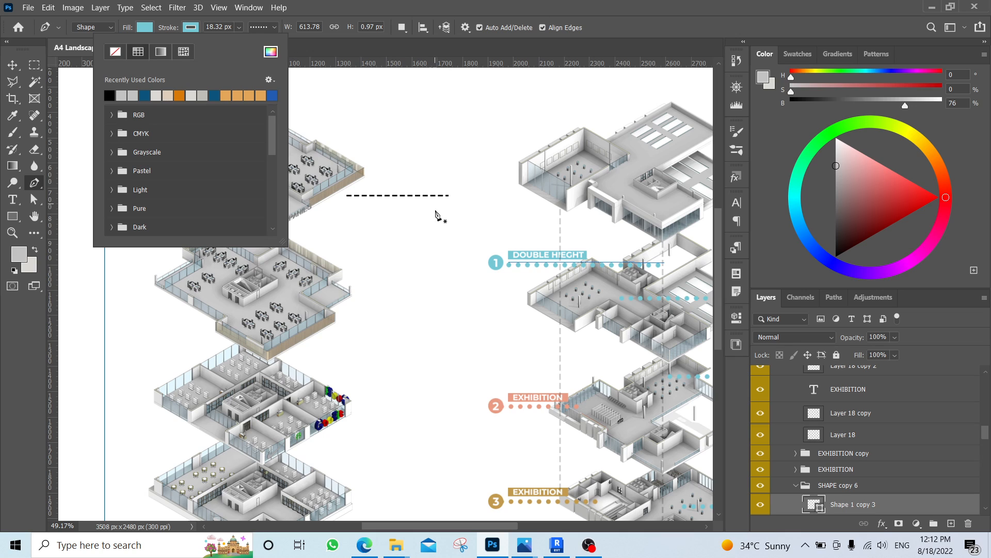
# - Delete the black dashed line beside the top COM floor
pyautogui.press('v')
pyautogui.keyDown('ctrl'); pyautogui.click(410, 201); pyautogui.keyUp('ctrl')
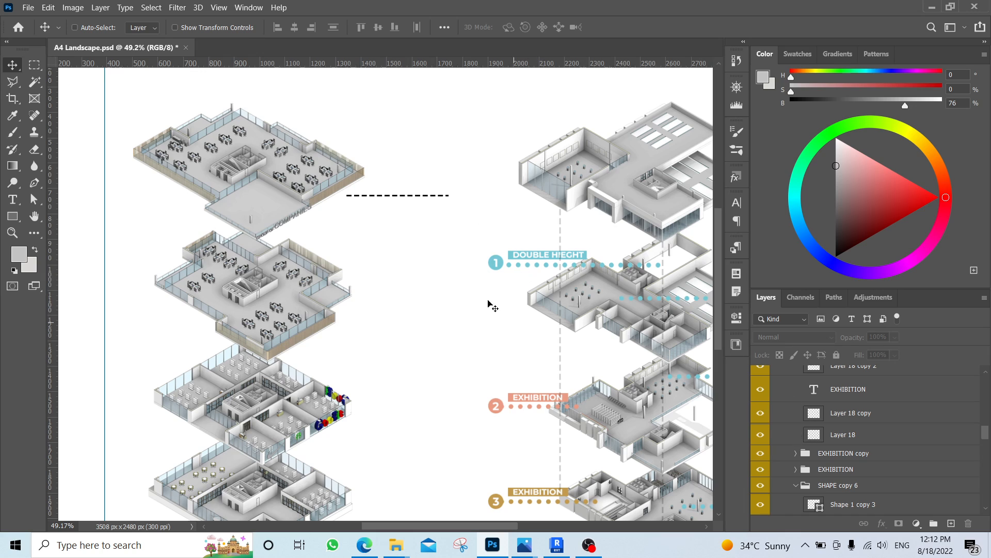
pyautogui.scroll(3, 862, 393)
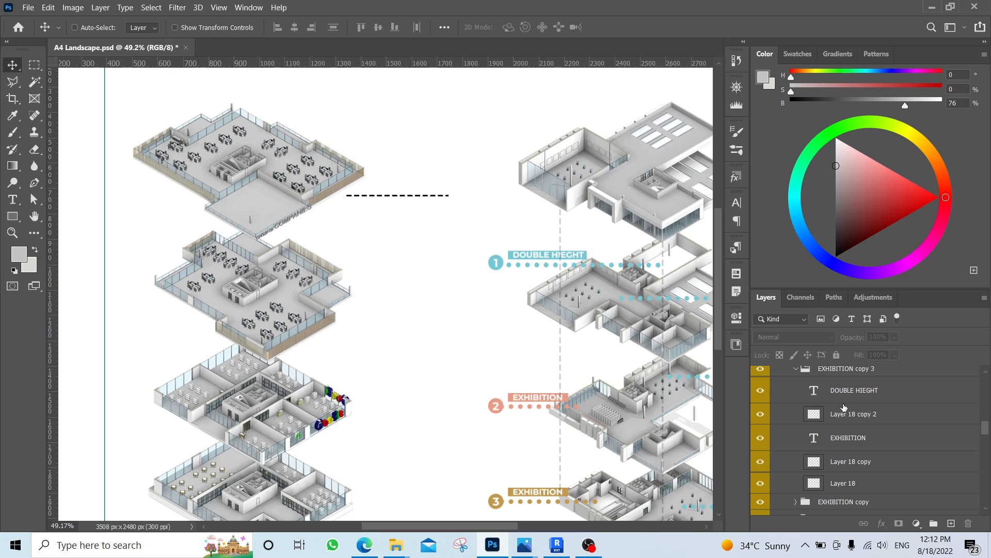
pyautogui.scroll(2, 844, 407)
pyautogui.keyDown('alt'); pyautogui.scroll(5, 426, 196); pyautogui.keyUp('alt')
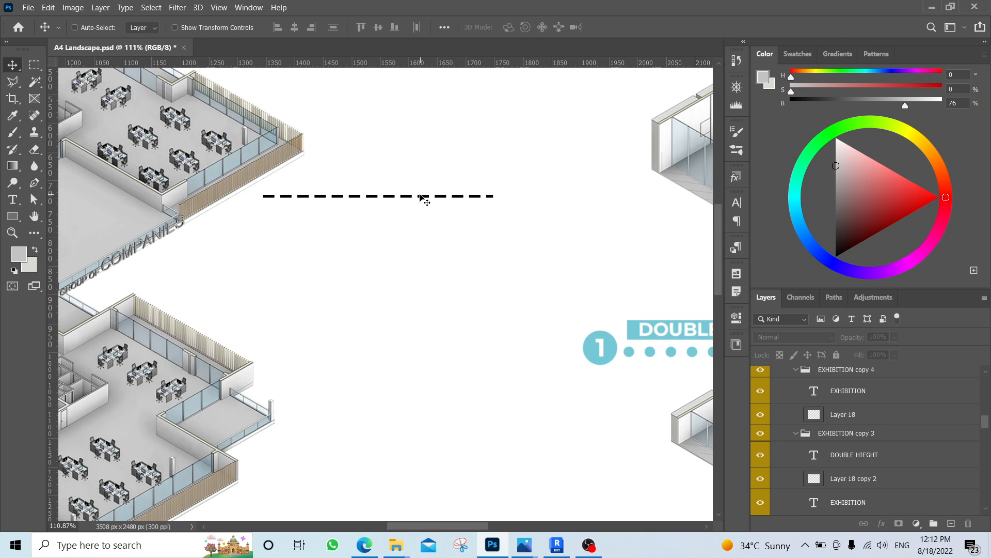
pyautogui.click(421, 199)
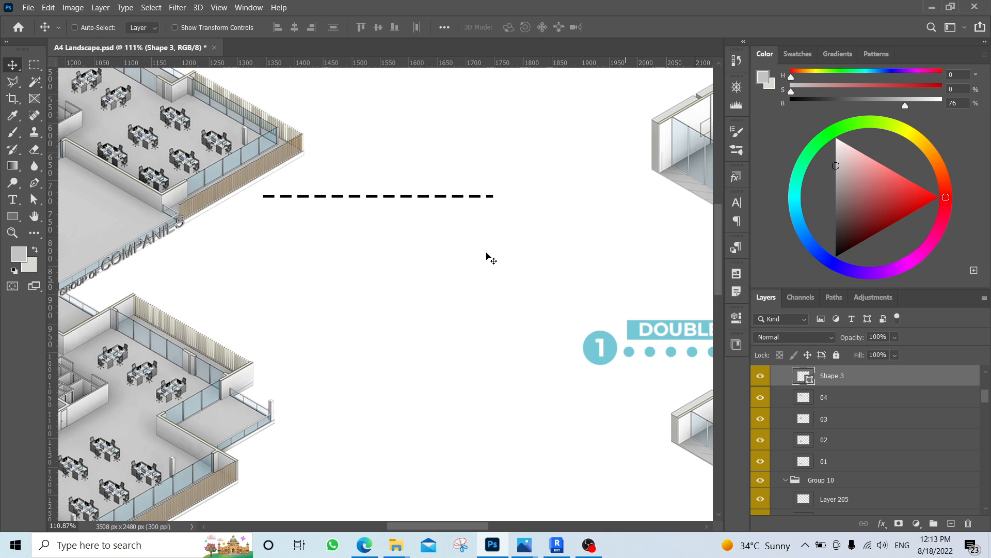
pyautogui.scroll(-2, 459, 264)
pyautogui.press('Delete')
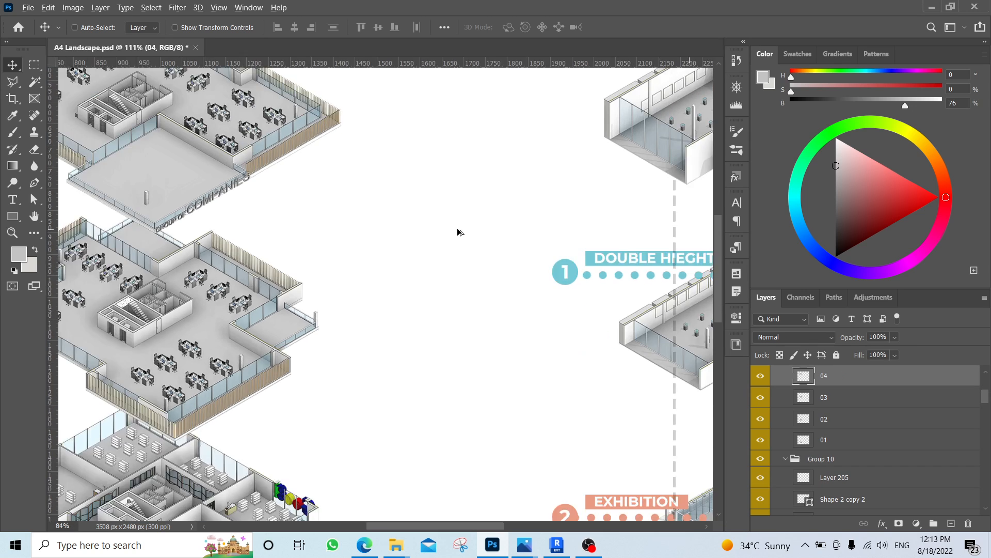
# - Collapse the COM group and its parent Group 5 in the layer list
pyautogui.keyDown('alt'); pyautogui.scroll(-5, 459, 230); pyautogui.keyUp('alt')
pyautogui.keyDown('alt'); pyautogui.scroll(-2, 478, 263); pyautogui.keyUp('alt')
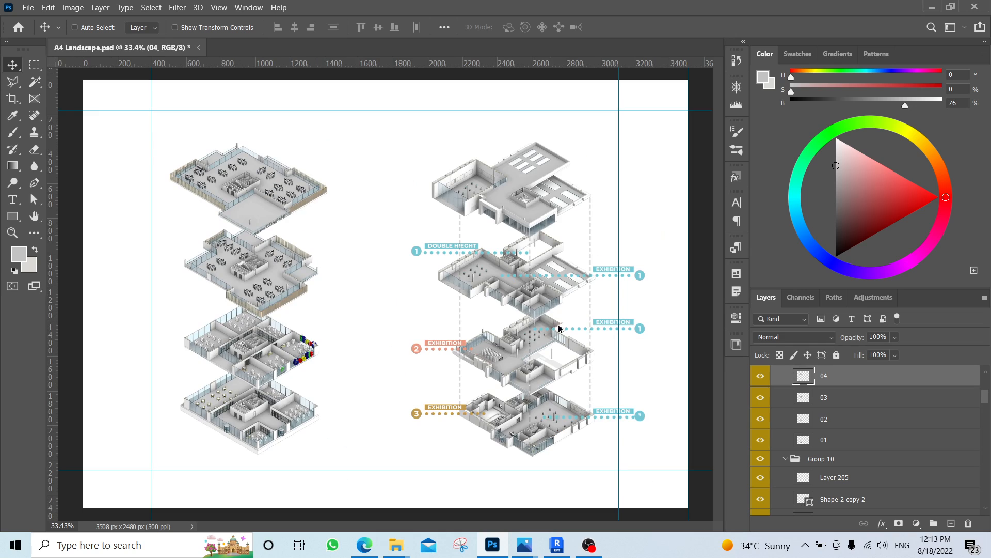
pyautogui.keyDown('alt'); pyautogui.scroll(2, 278, 253); pyautogui.keyUp('alt')
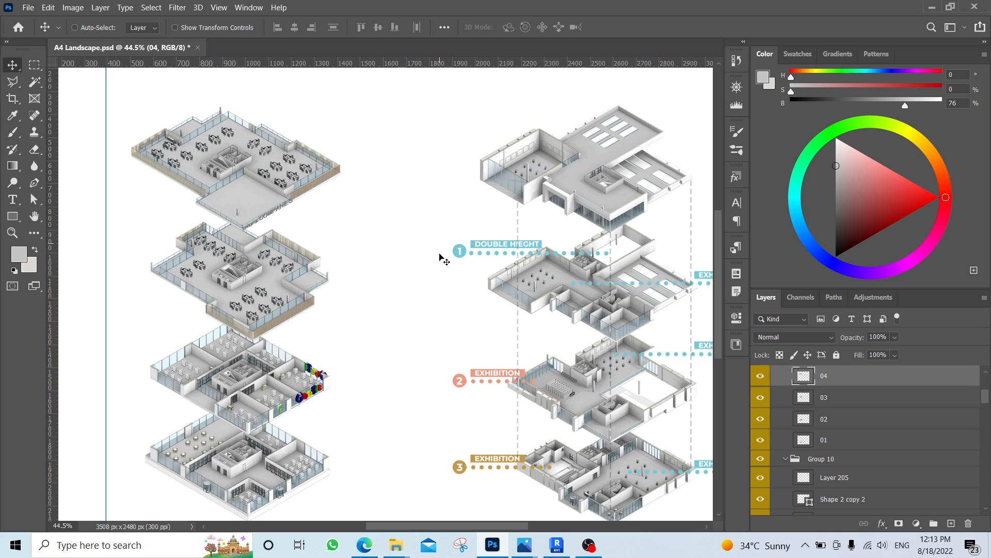
pyautogui.scroll(2, 826, 434)
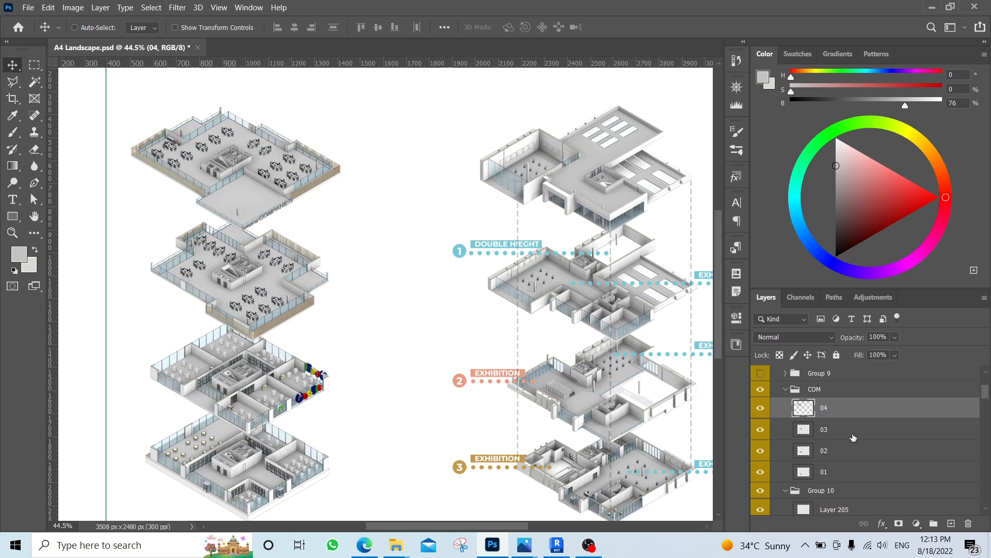
pyautogui.click(787, 423)
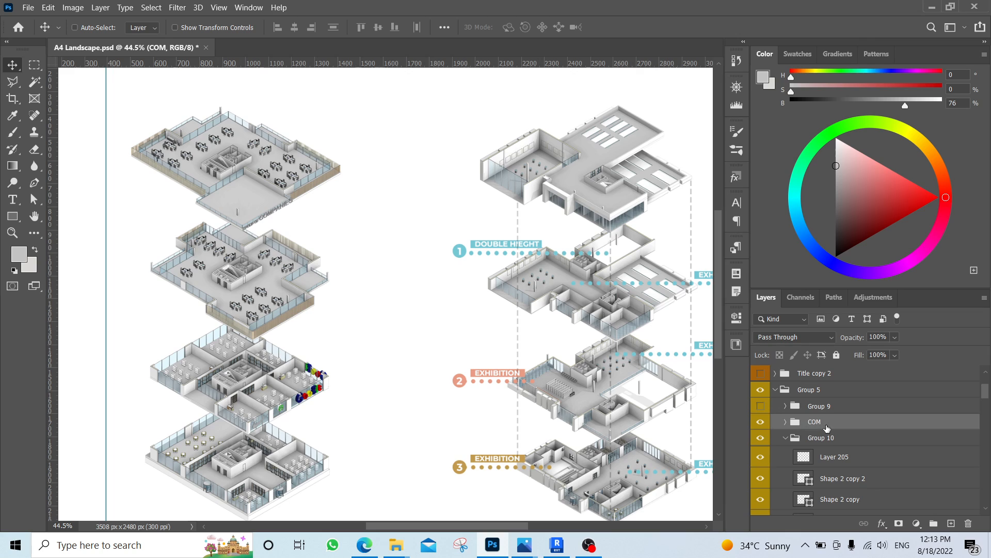
pyautogui.scroll(2, 795, 413)
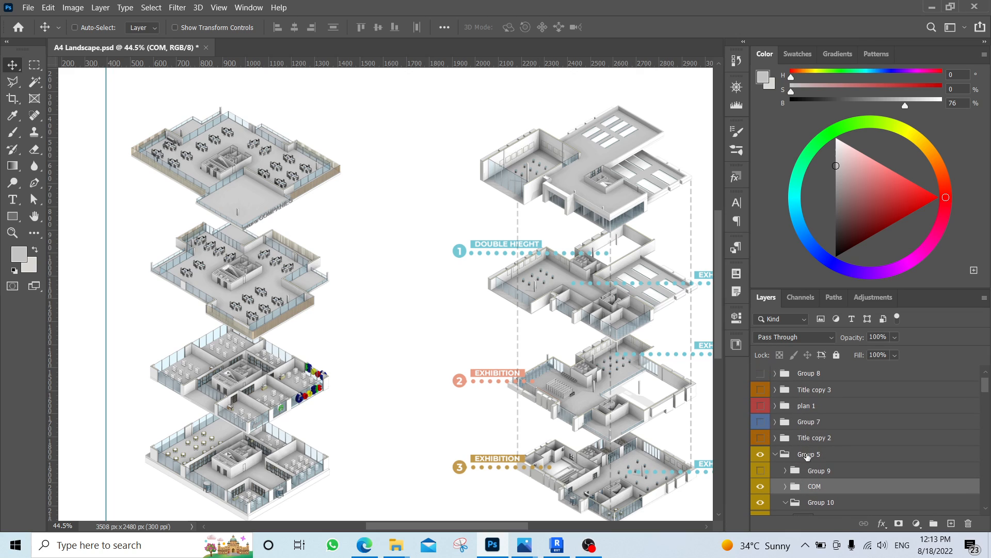
pyautogui.scroll(-1, 807, 456)
pyautogui.click(782, 422)
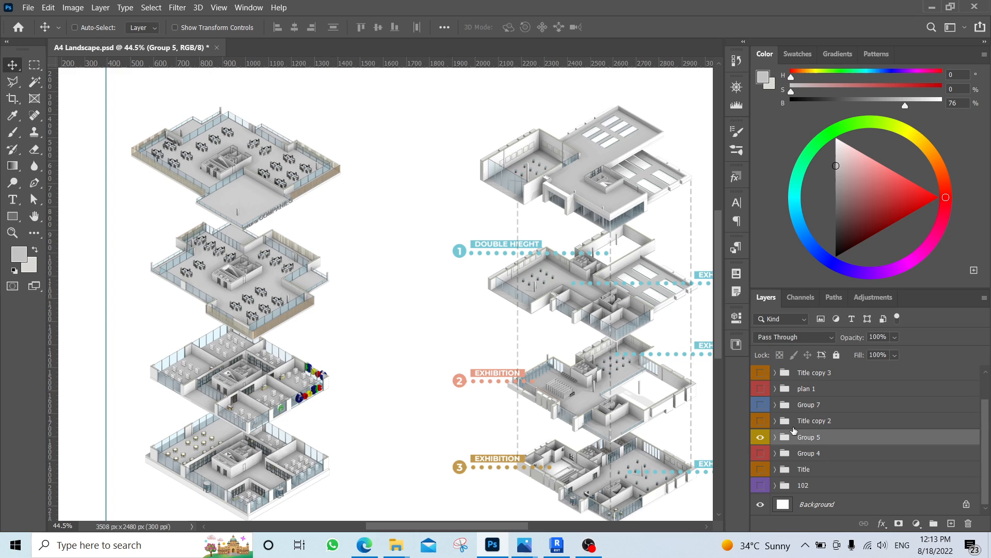
# - Preview the hidden groups Group 4, plan 1 and Group 7 one after another, hiding each again
pyautogui.click(761, 453)
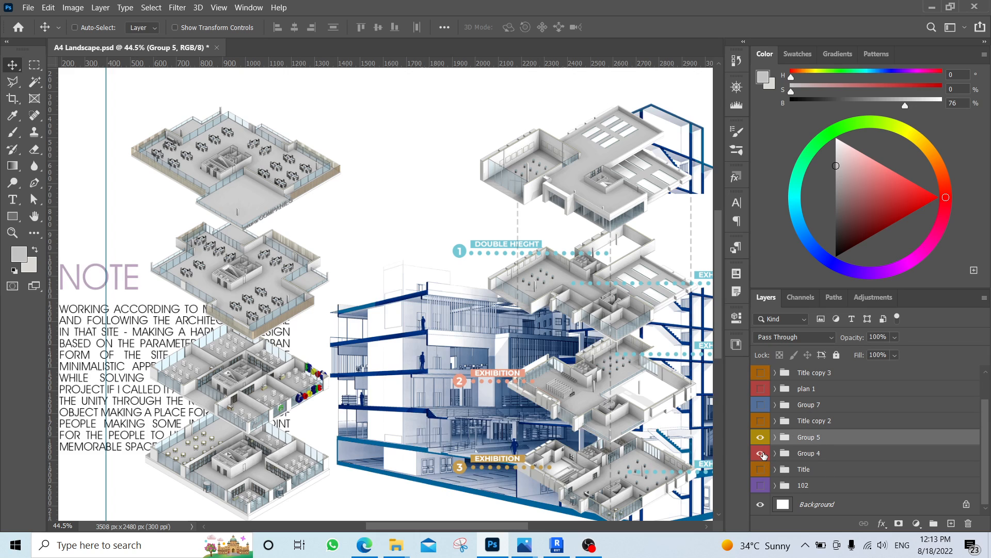
pyautogui.click(762, 453)
pyautogui.click(762, 389)
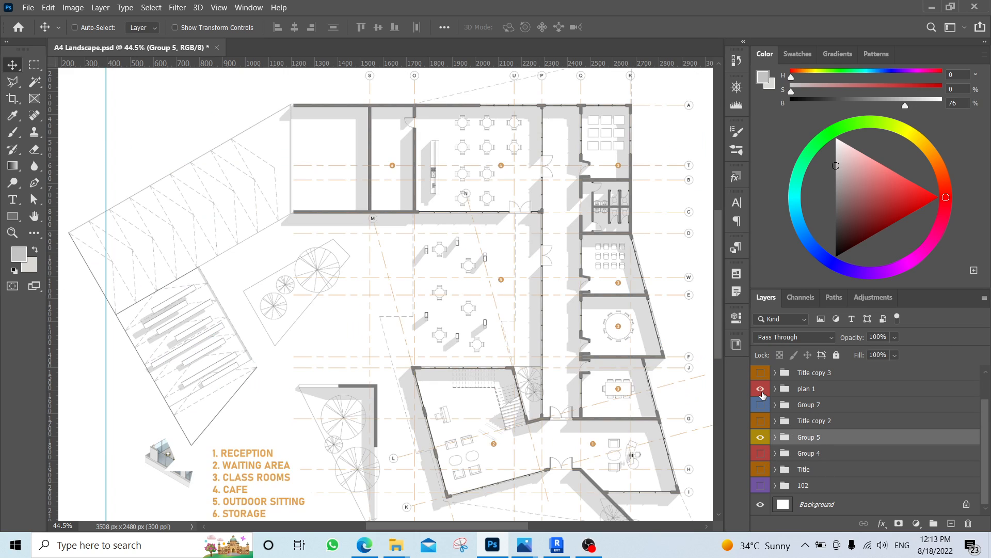
pyautogui.click(762, 388)
pyautogui.click(760, 406)
pyautogui.click(761, 405)
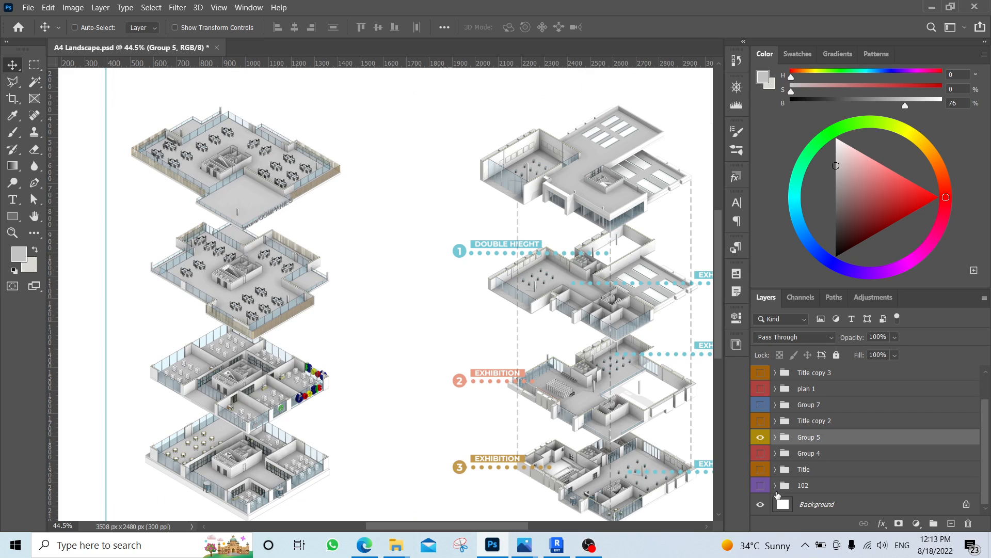
# - Show group 102 and sample the purple building as the foreground colour and the beige building as the background colour
pyautogui.click(762, 486)
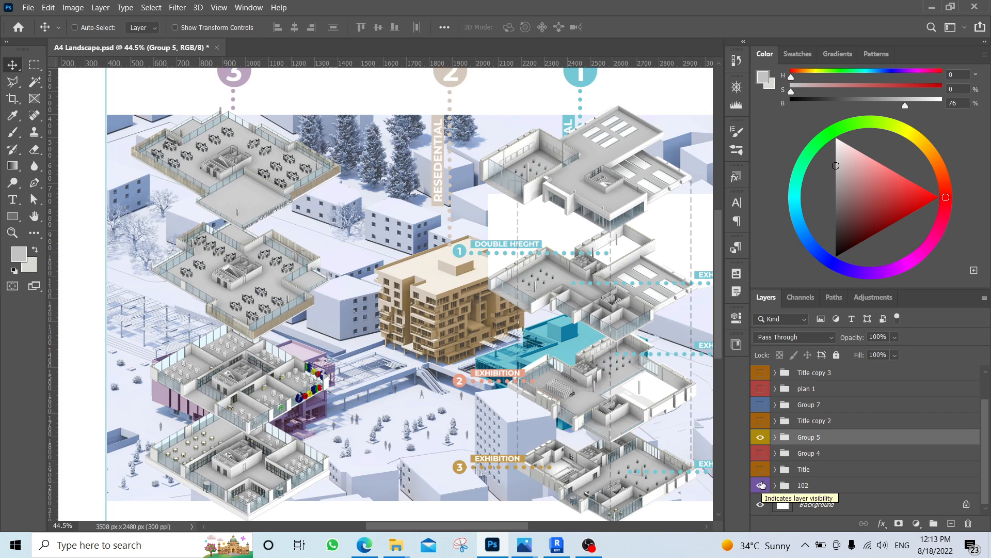
pyautogui.click(19, 254)
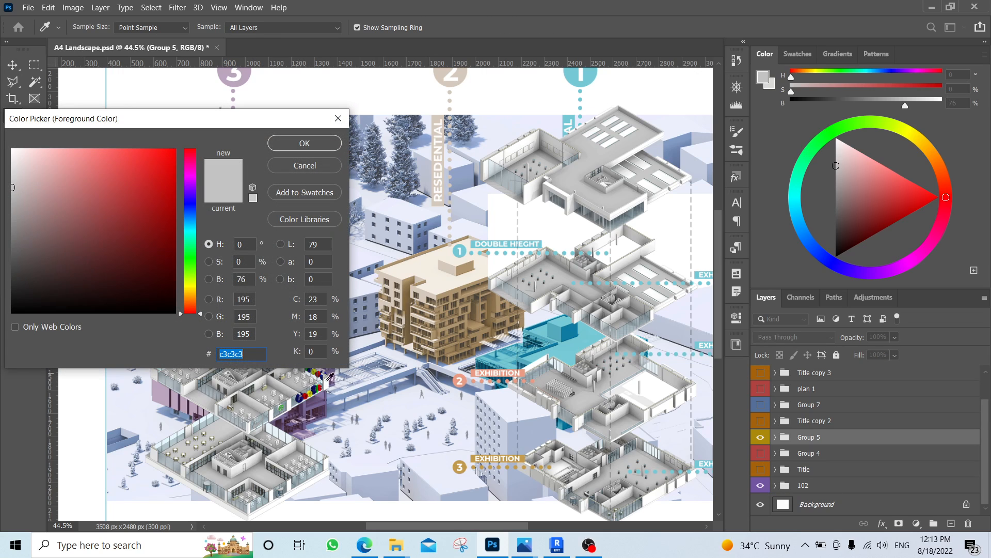
pyautogui.click(159, 394)
pyautogui.click(304, 143)
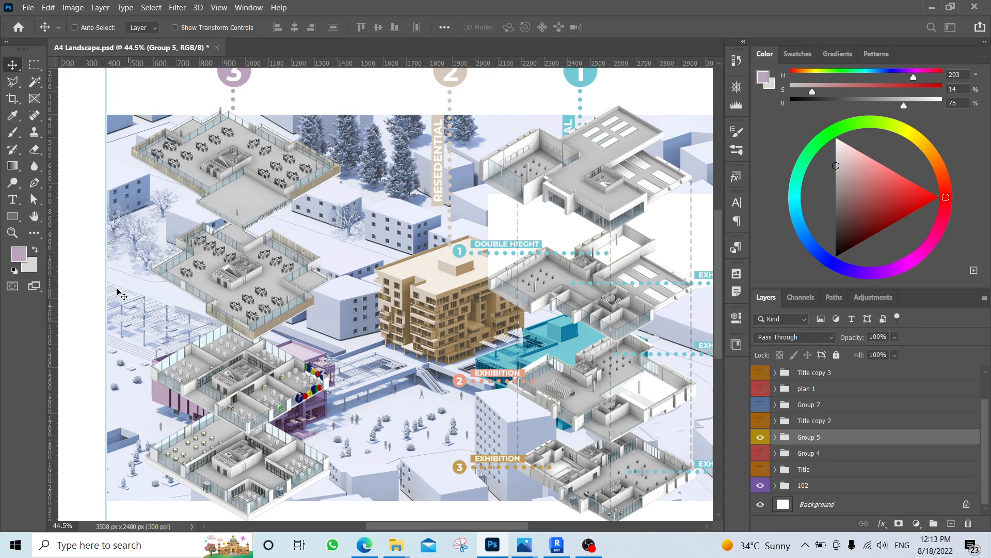
pyautogui.click(29, 265)
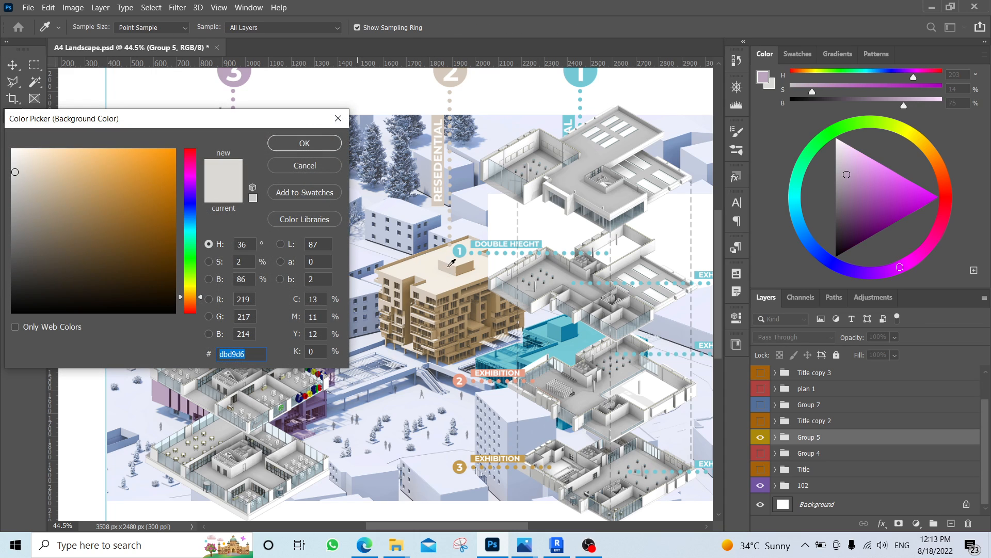
pyautogui.click(428, 295)
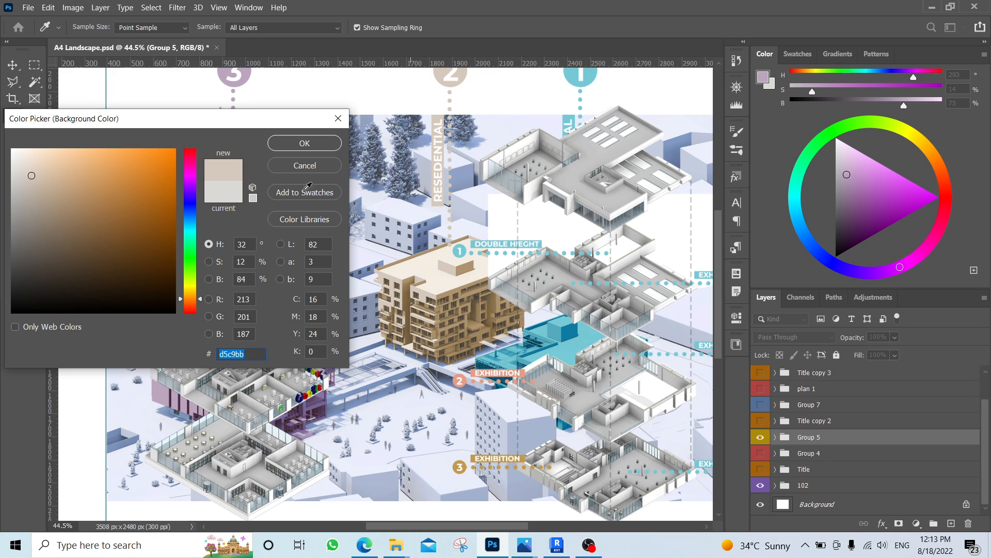
pyautogui.click(304, 144)
# - Hide group 102 again, keeping Group 5 with the exploded floor diagrams shown
pyautogui.click(761, 437)
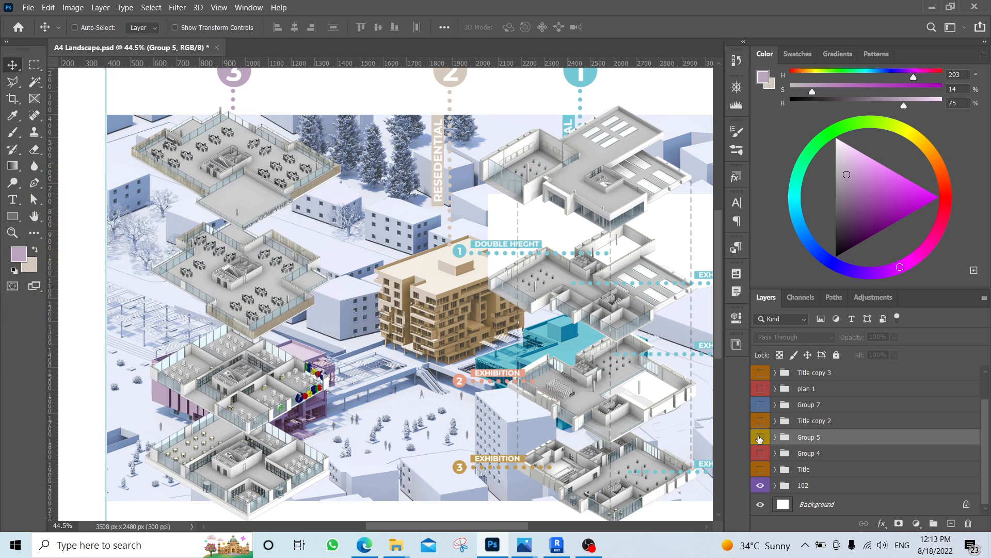
pyautogui.click(761, 438)
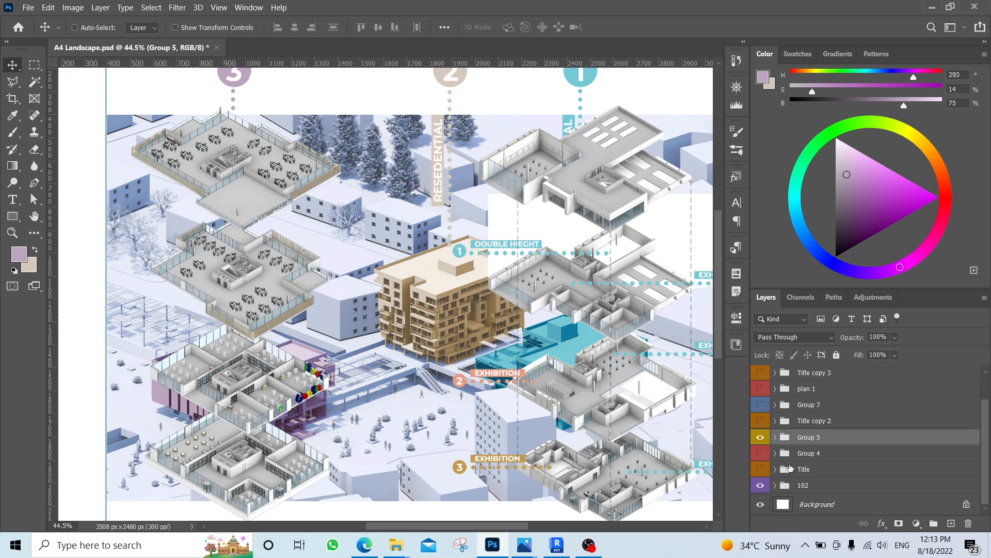
pyautogui.scroll(1, 774, 429)
pyautogui.scroll(-1, 788, 422)
pyautogui.scroll(1, 792, 467)
pyautogui.scroll(-1, 792, 475)
pyautogui.click(762, 486)
pyautogui.keyDown('alt'); pyautogui.scroll(-1, 345, 299); pyautogui.keyUp('alt')
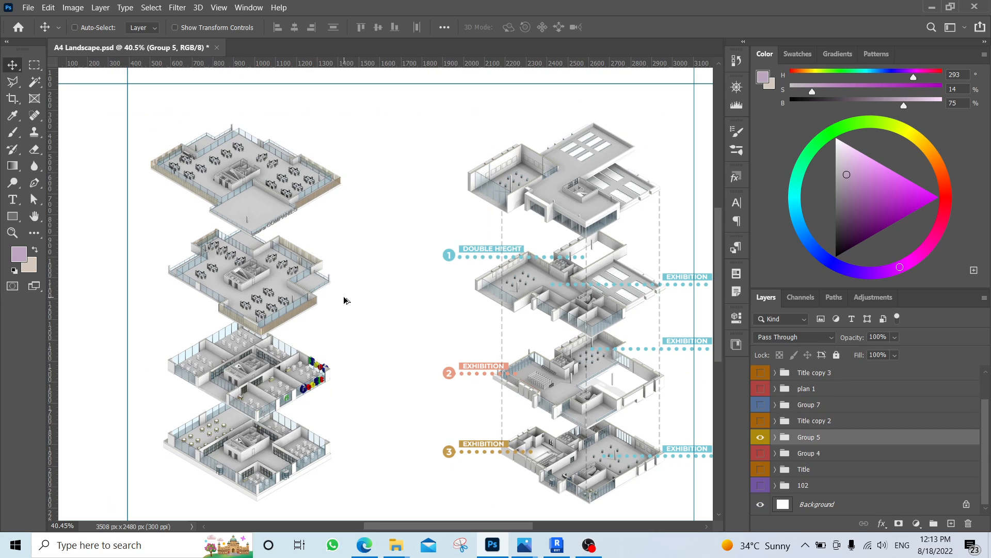
# - Locate the layer of the blue dotted DOUBLE HIEGHT leader line and check which part Ellipse 1 copy 3 is
pyautogui.keyDown('alt'); pyautogui.scroll(3, 439, 258); pyautogui.keyUp('alt')
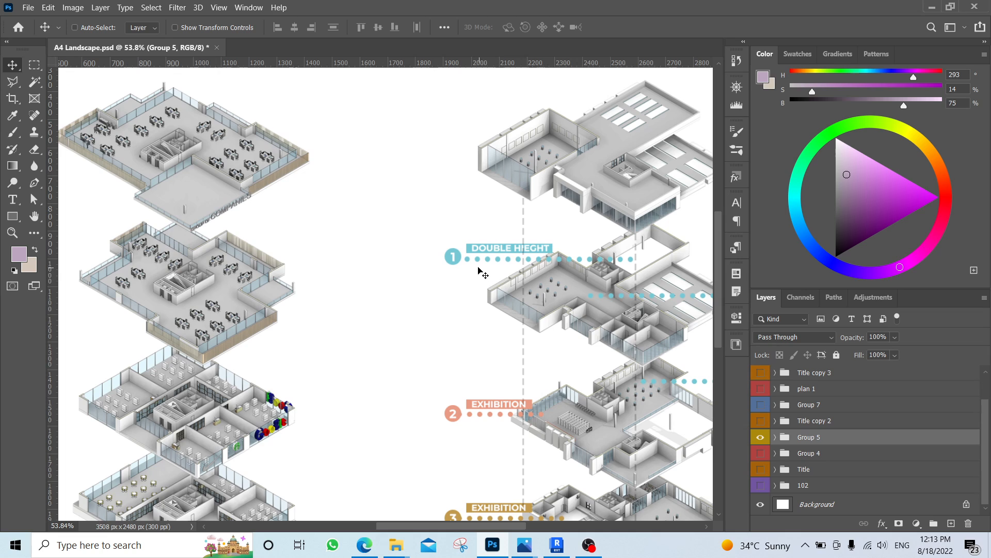
pyautogui.click(480, 266)
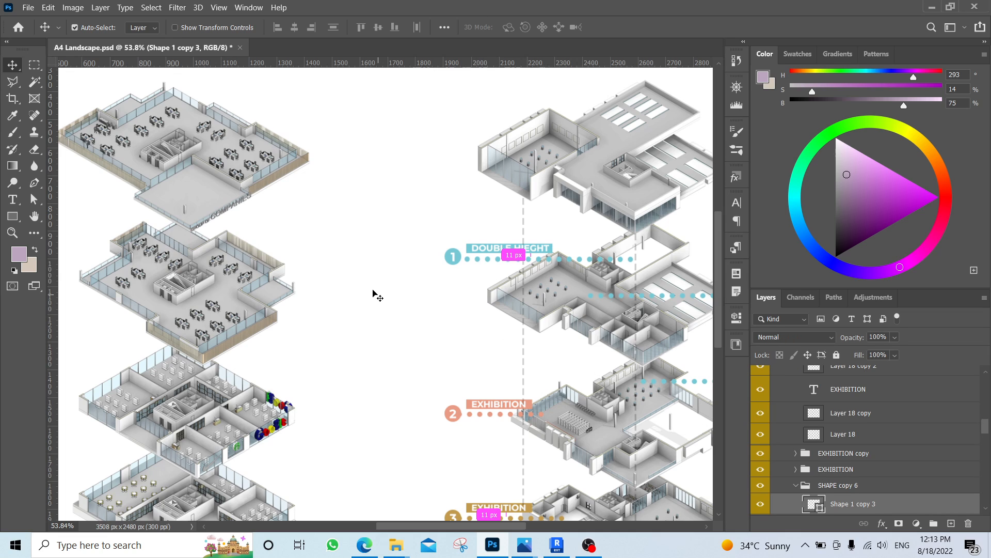
pyautogui.scroll(-3, 847, 480)
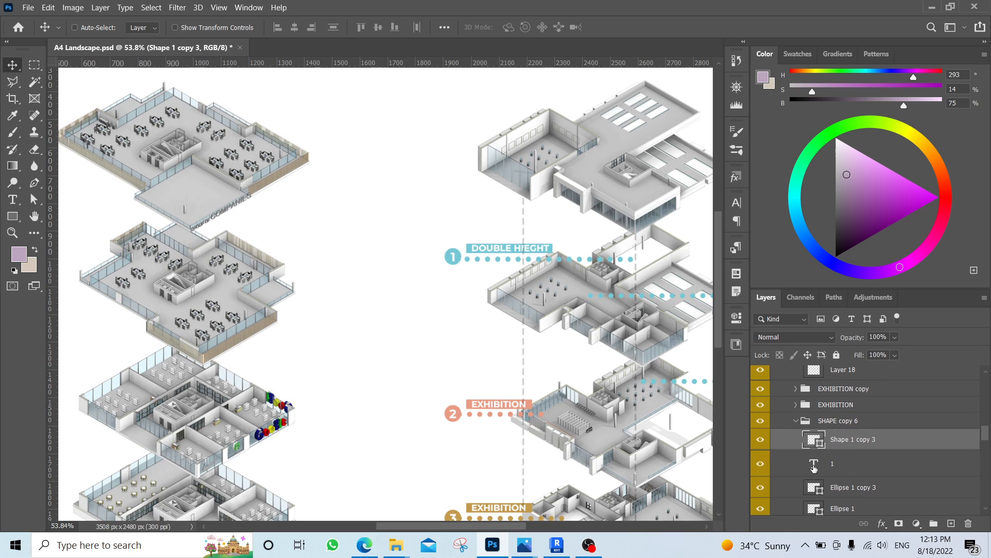
pyautogui.click(766, 489)
pyautogui.click(766, 489)
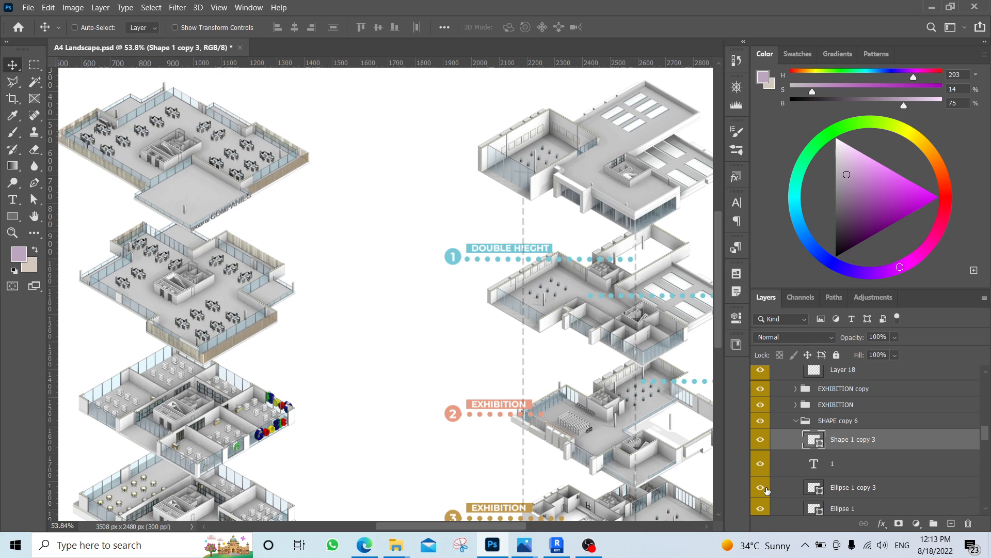
# - Duplicate the SHAPE copy 6 leader-line group and move the copy to extend outward from the top COM floor
pyautogui.click(795, 422)
pyautogui.click(760, 422)
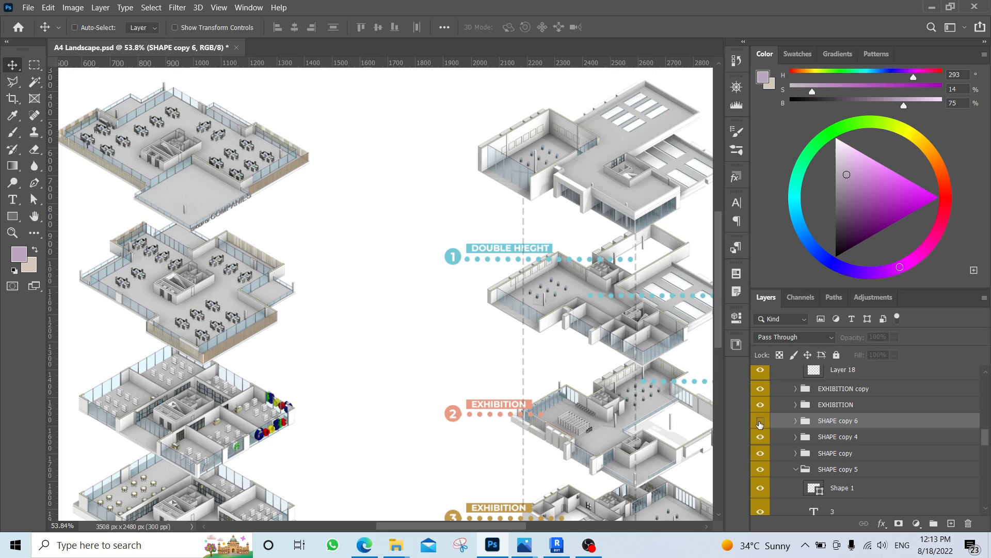
pyautogui.click(759, 422)
pyautogui.hotkey('ctrl', 'j')
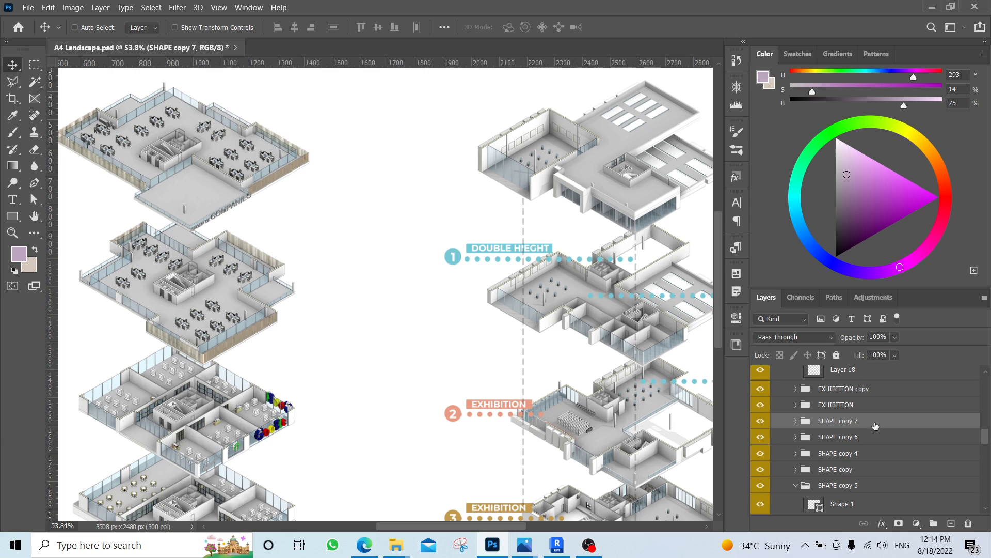
pyautogui.moveTo(522, 328)
pyautogui.mouseDown()
pyautogui.moveTo(365, 226)
pyautogui.moveTo(339, 237)
pyautogui.moveTo(318, 229)
pyautogui.moveTo(521, 320)
pyautogui.mouseUp()
# - Duplicate the blue DOUBLE HIEGHT text with its background box and place the copy above the dotted line at the top COM floor
pyautogui.click(817, 406)
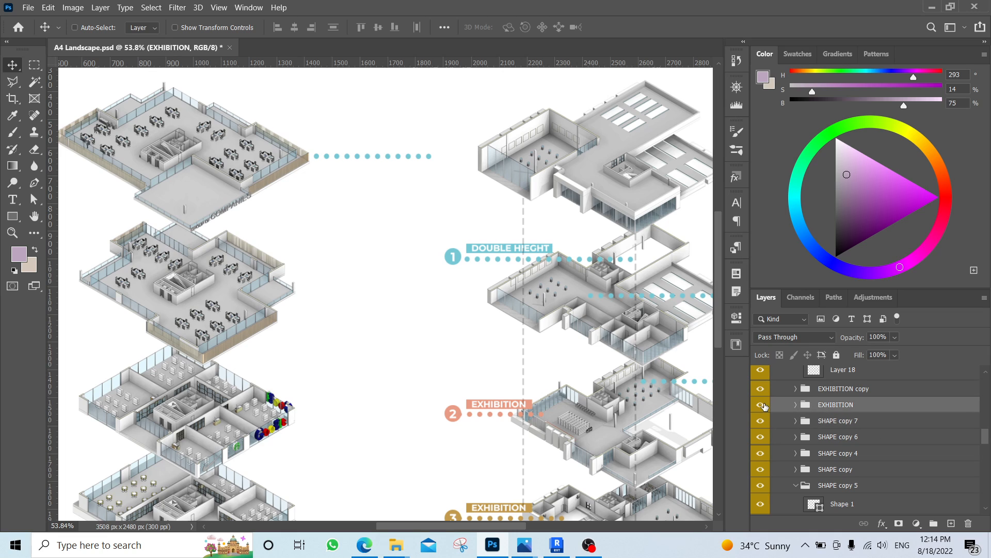
pyautogui.keyDown('ctrl'); pyautogui.click(492, 250); pyautogui.keyUp('ctrl')
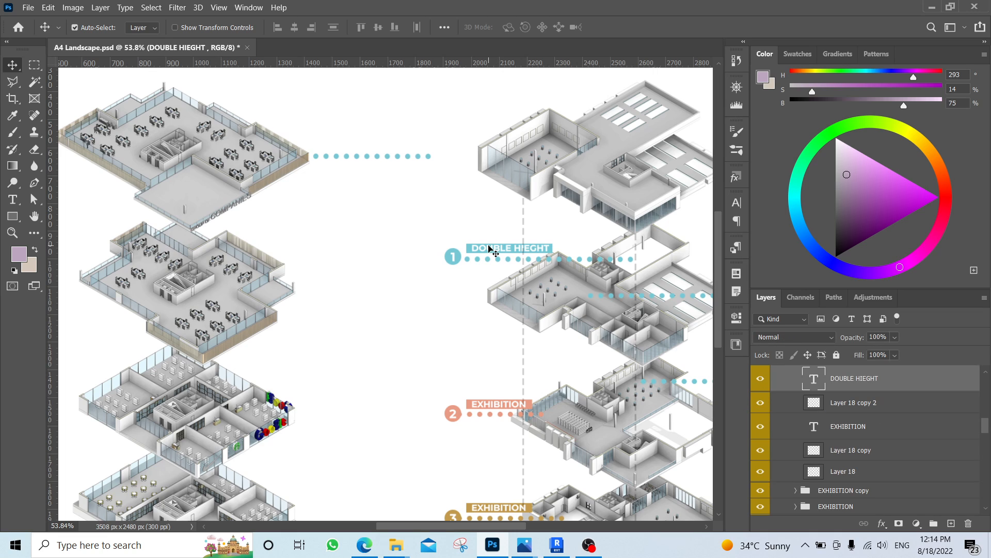
pyautogui.scroll(1, 834, 401)
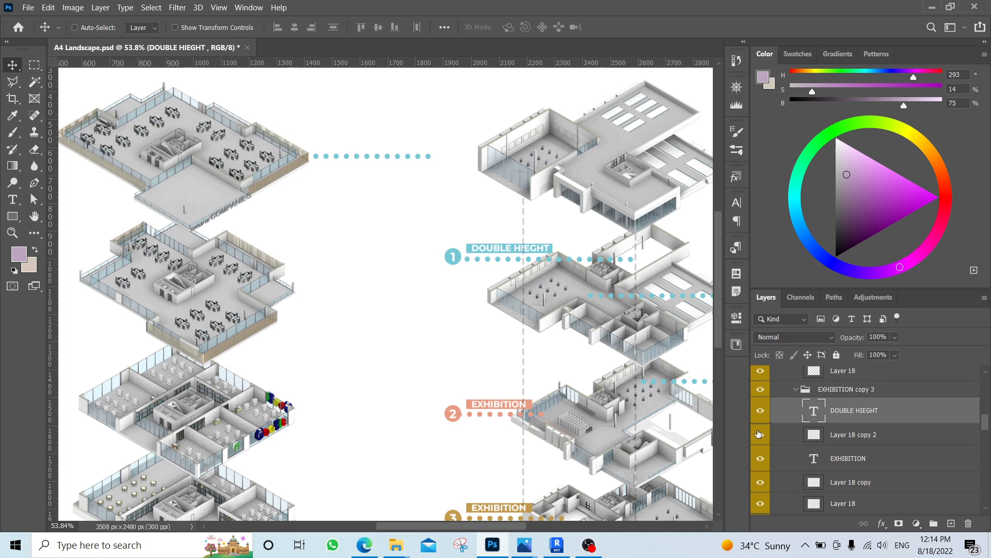
pyautogui.click(761, 410)
pyautogui.click(760, 410)
pyautogui.keyDown('ctrl'); pyautogui.click(852, 435); pyautogui.keyUp('ctrl')
pyautogui.hotkey('ctrl', 'j')
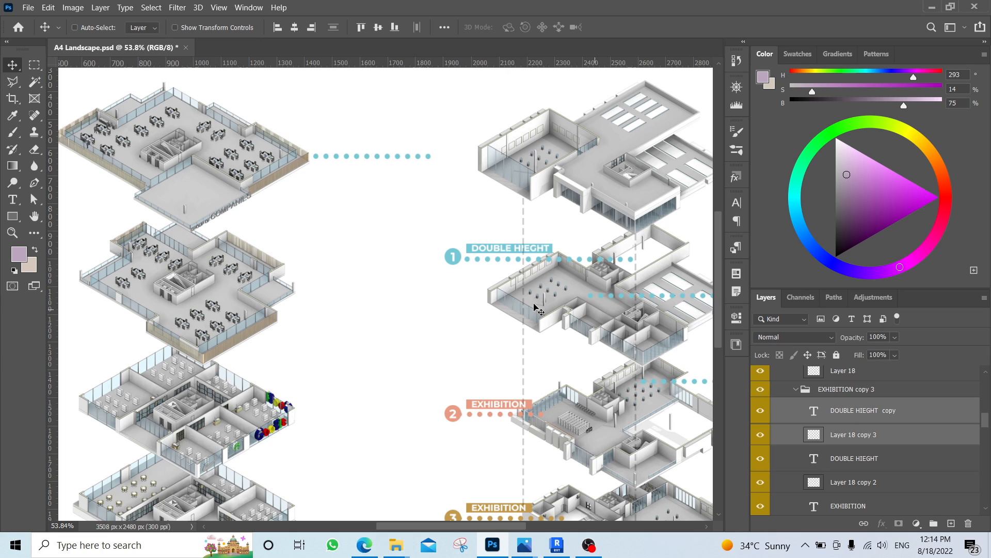
pyautogui.moveTo(549, 339)
pyautogui.mouseDown()
pyautogui.moveTo(390, 204)
pyautogui.moveTo(391, 231)
pyautogui.mouseUp()
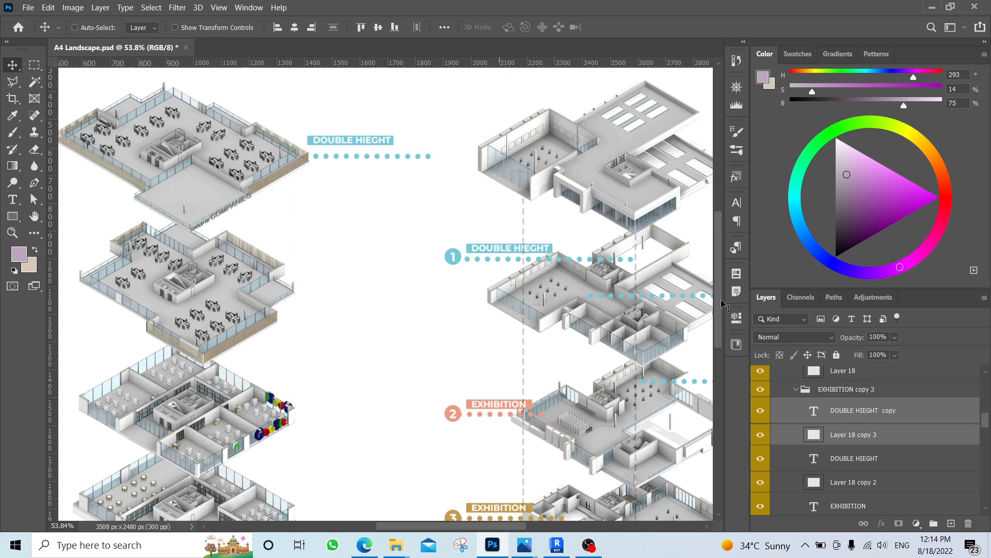
# - Move the copied label layers and the SHAPE copy 7 group into Group 5, directly above the COM group
pyautogui.moveTo(877, 411); pyautogui.dragTo(894, 400)
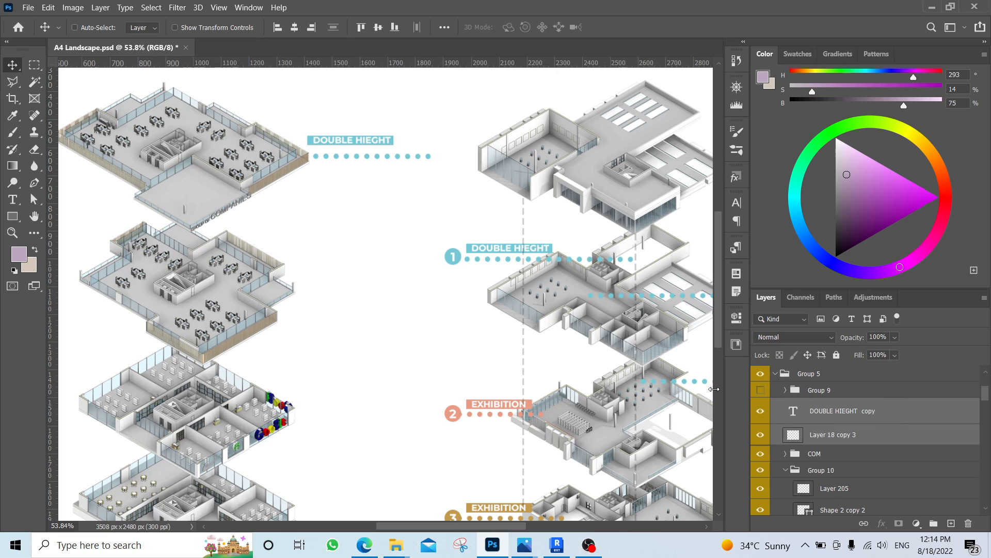
pyautogui.keyDown('ctrl'); pyautogui.click(409, 162); pyautogui.keyUp('ctrl')
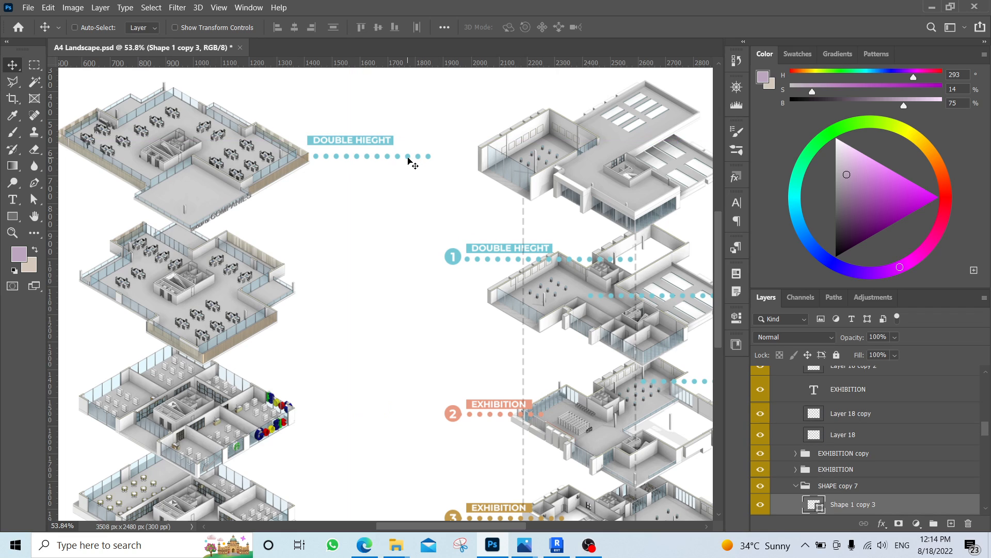
pyautogui.scroll(-1, 824, 479)
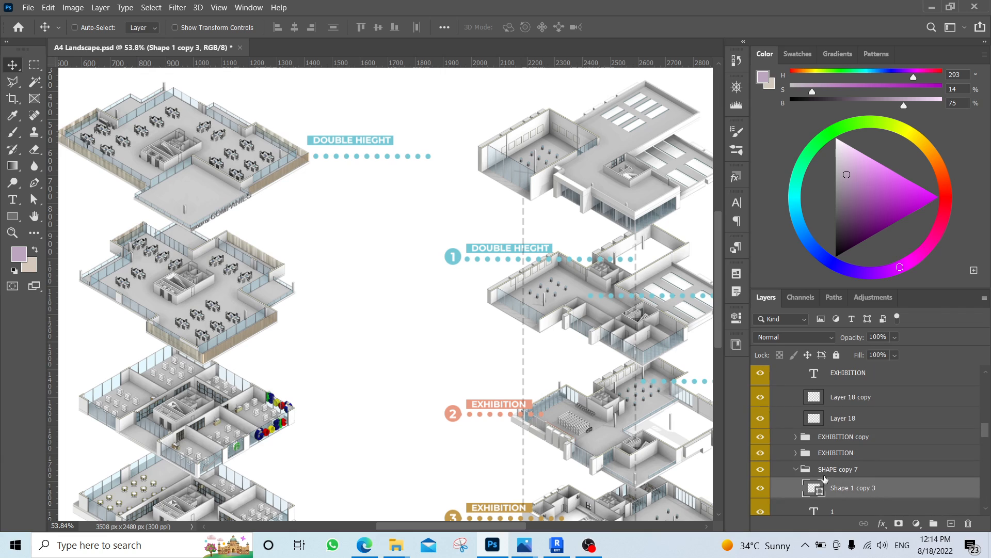
pyautogui.click(796, 471)
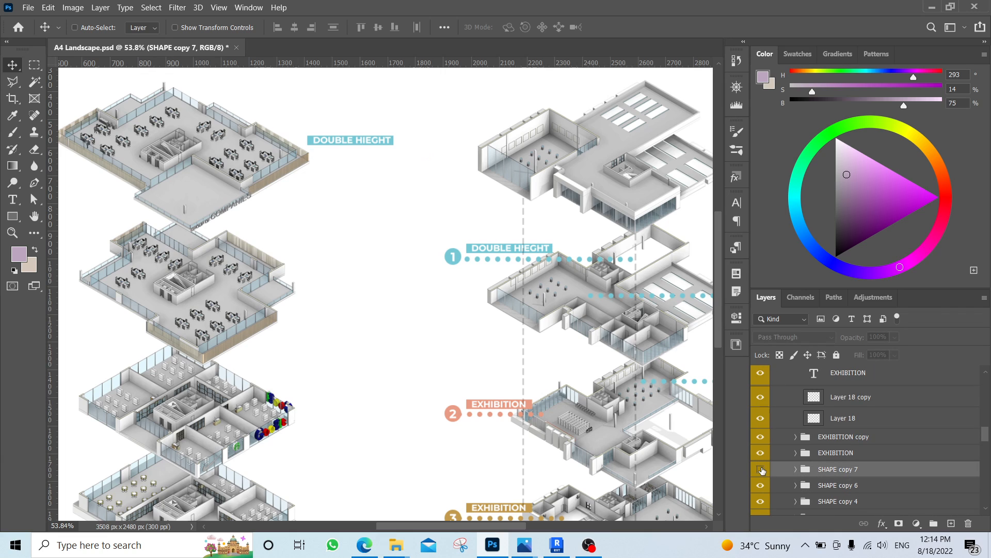
pyautogui.moveTo(873, 469)
pyautogui.mouseDown()
pyautogui.moveTo(871, 344)
pyautogui.moveTo(899, 355)
pyautogui.moveTo(901, 398)
pyautogui.mouseUp()
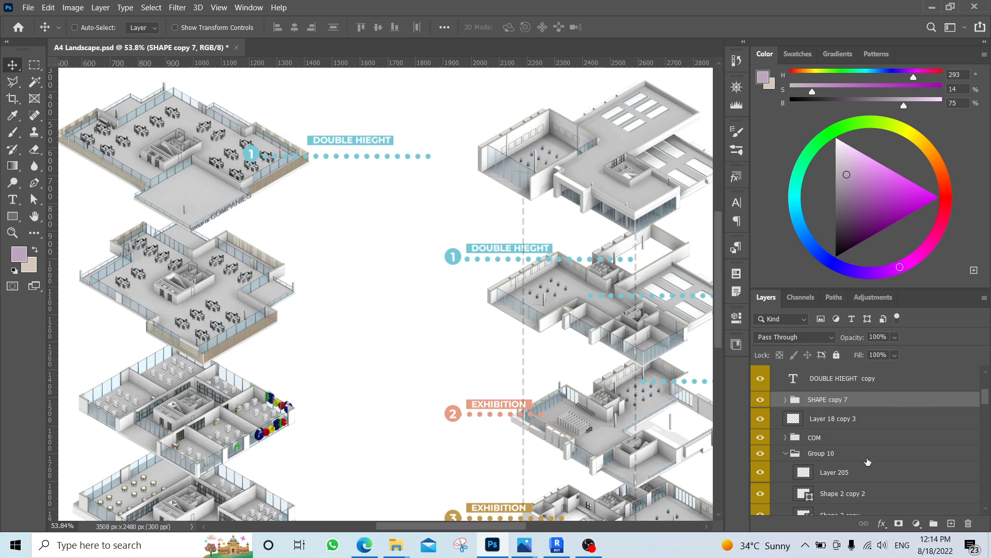
pyautogui.scroll(1, 831, 462)
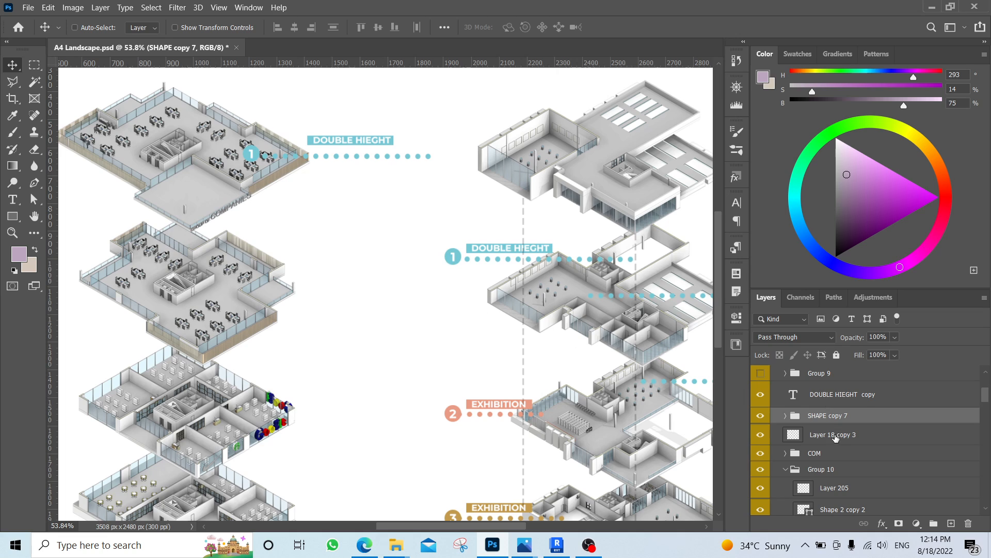
# - Recolour the stroke of the top COM floor's dotted leader line to the purple foreground colour, bba4be
pyautogui.press('p')
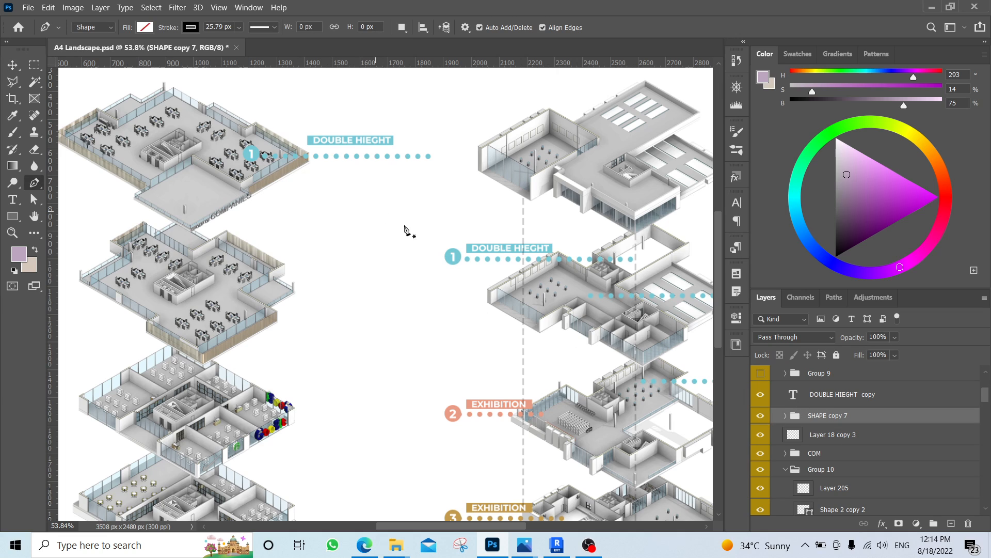
pyautogui.press('v')
pyautogui.keyDown('ctrl'); pyautogui.click(371, 157); pyautogui.keyUp('ctrl')
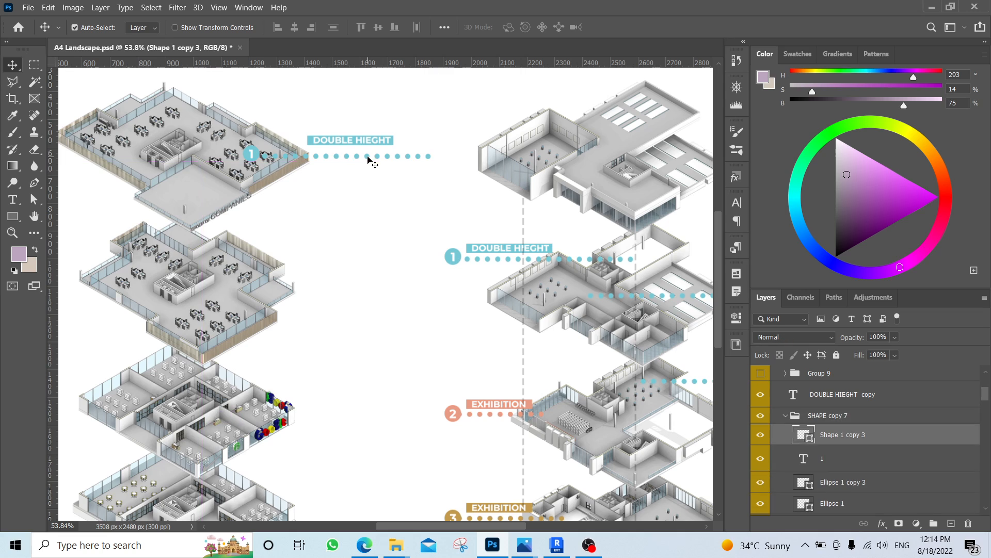
pyautogui.press('p')
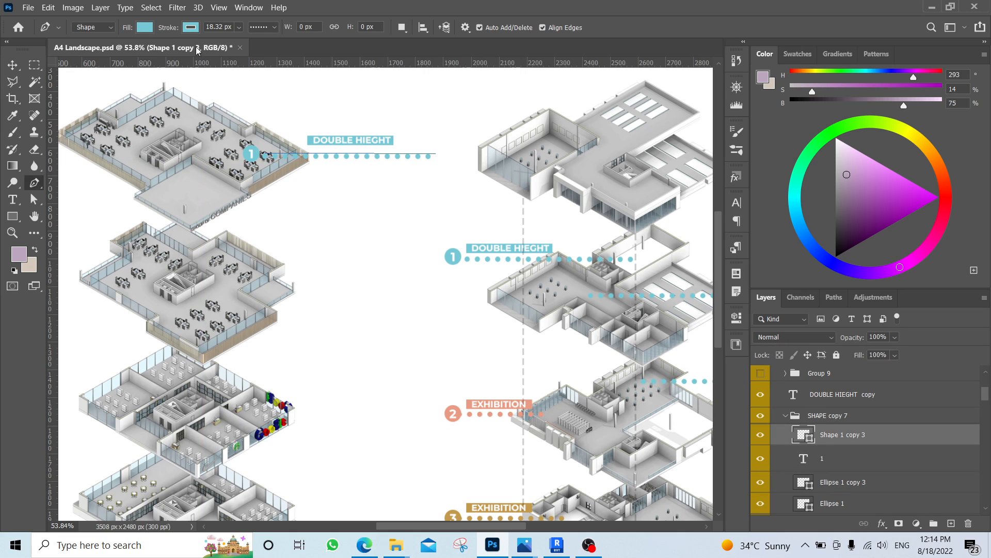
pyautogui.click(191, 27)
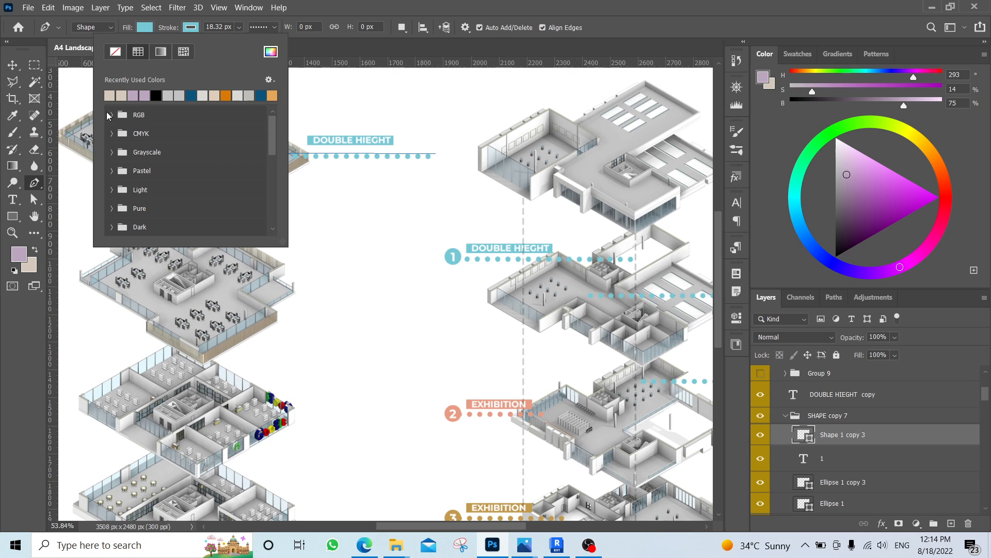
pyautogui.click(270, 52)
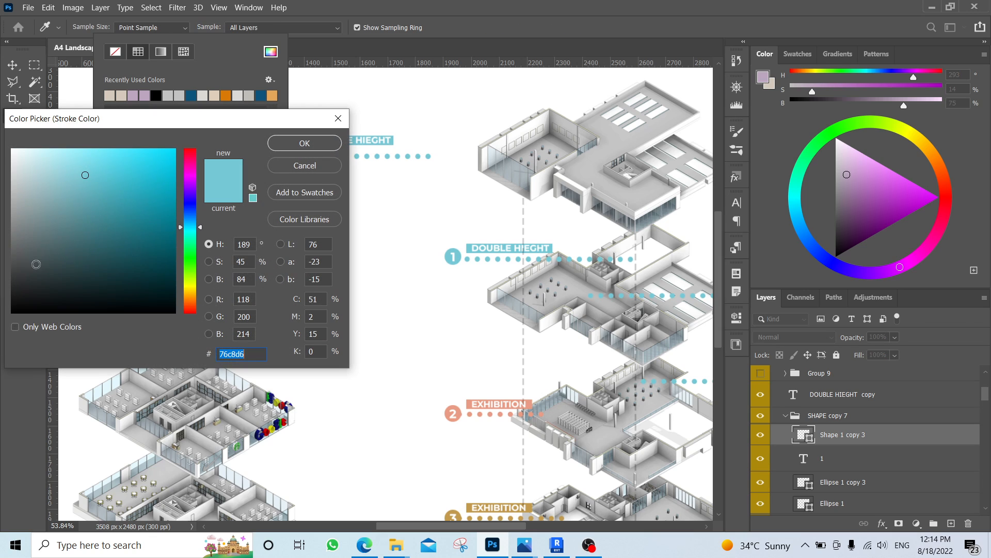
pyautogui.moveTo(107, 122); pyautogui.dragTo(254, 124)
pyautogui.click(17, 256)
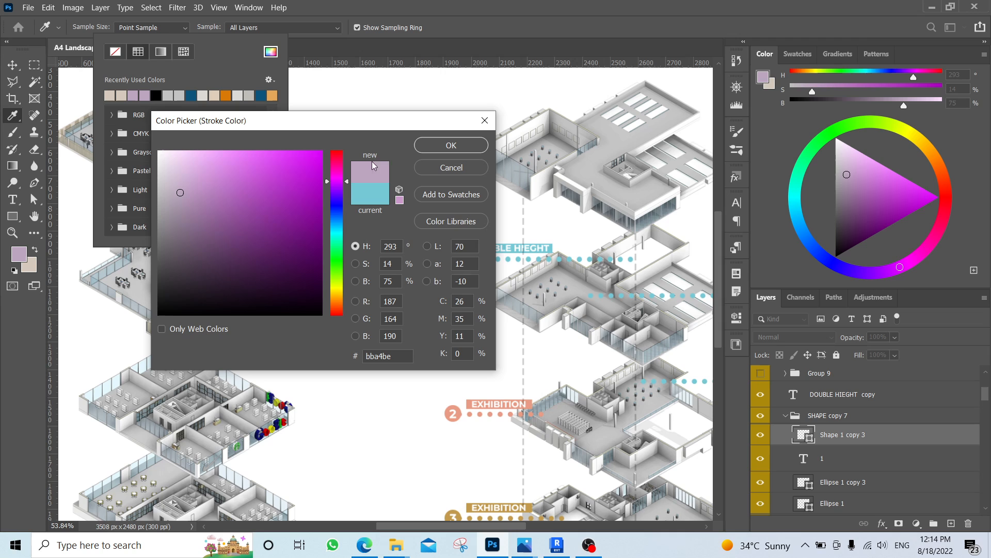
pyautogui.click(451, 145)
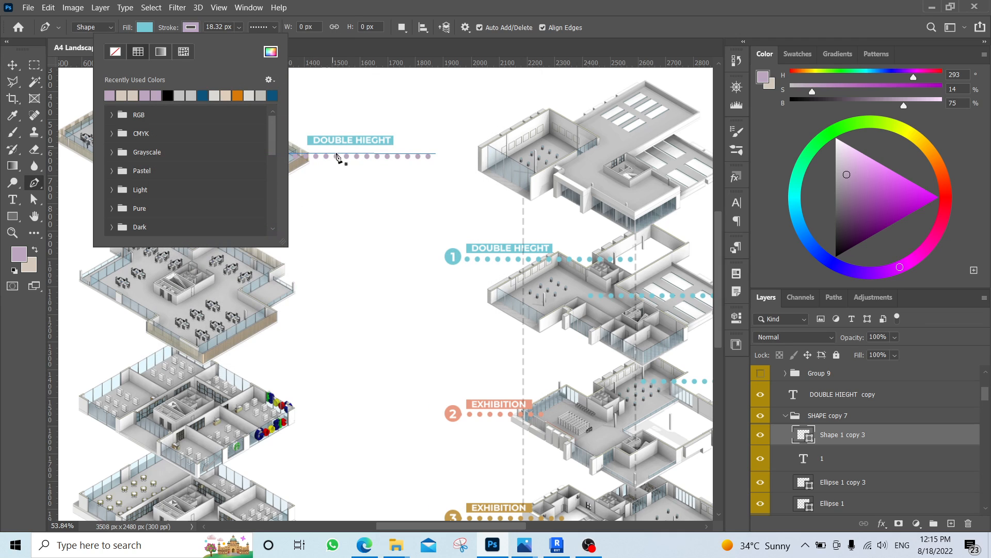
pyautogui.press('Return')
pyautogui.press('Return')
pyautogui.press('v')
# - Recolour the number 1 circle, Ellipse 1 copy 3, at the top COM floor to the purple bba4be
pyautogui.keyDown('alt'); pyautogui.scroll(3, 247, 155); pyautogui.keyUp('alt')
pyautogui.keyDown('alt'); pyautogui.scroll(2, 250, 158); pyautogui.keyUp('alt')
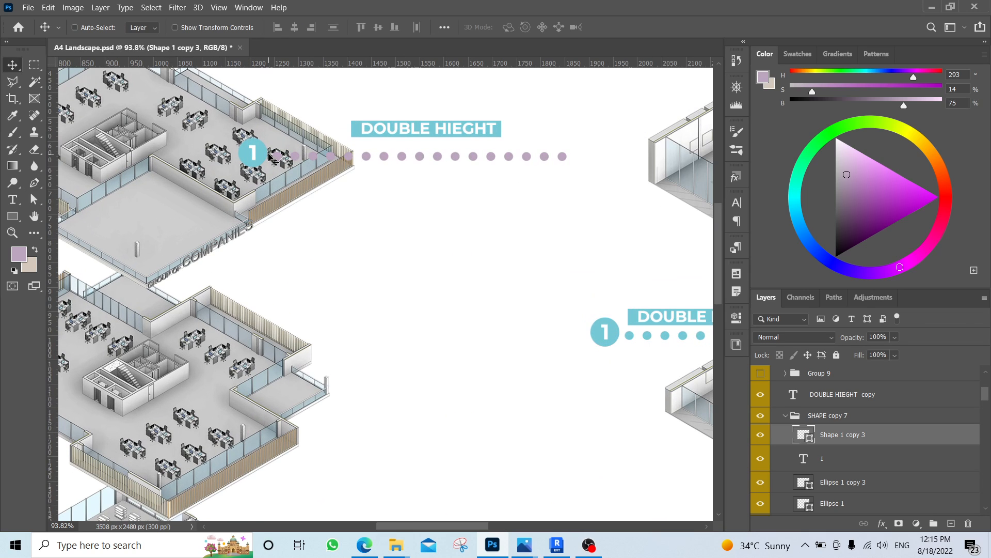
pyautogui.keyDown('ctrl'); pyautogui.click(259, 153); pyautogui.keyUp('ctrl')
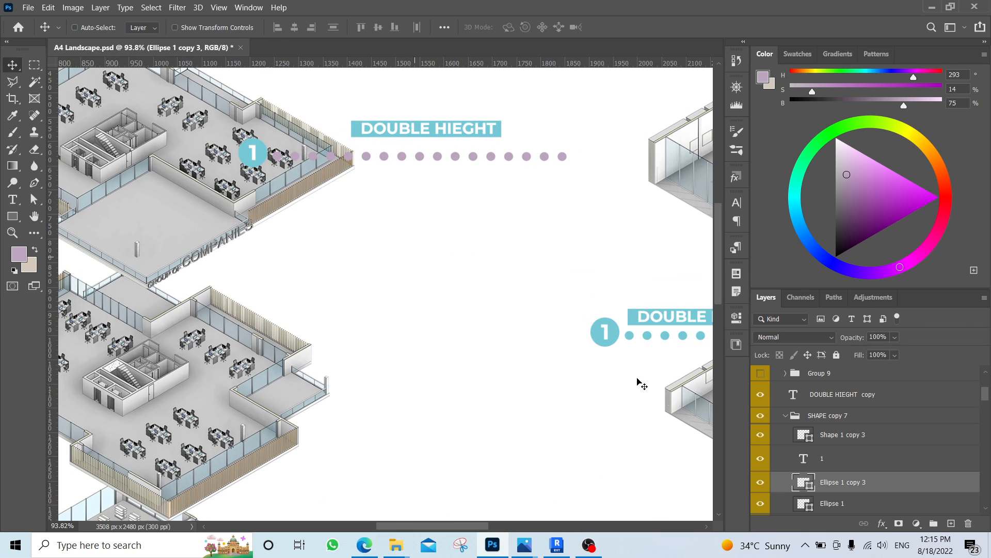
pyautogui.doubleClick(802, 484)
pyautogui.click(19, 253)
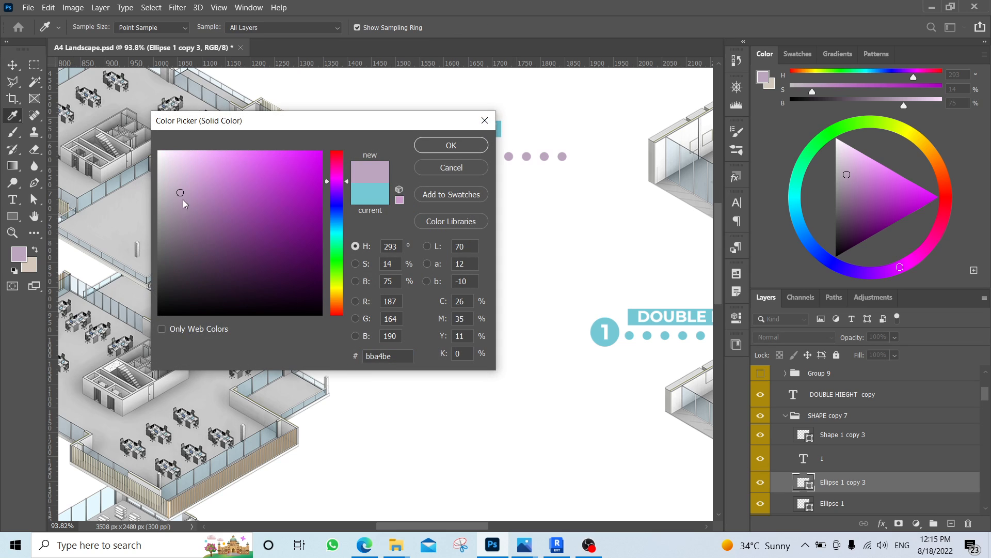
pyautogui.click(450, 145)
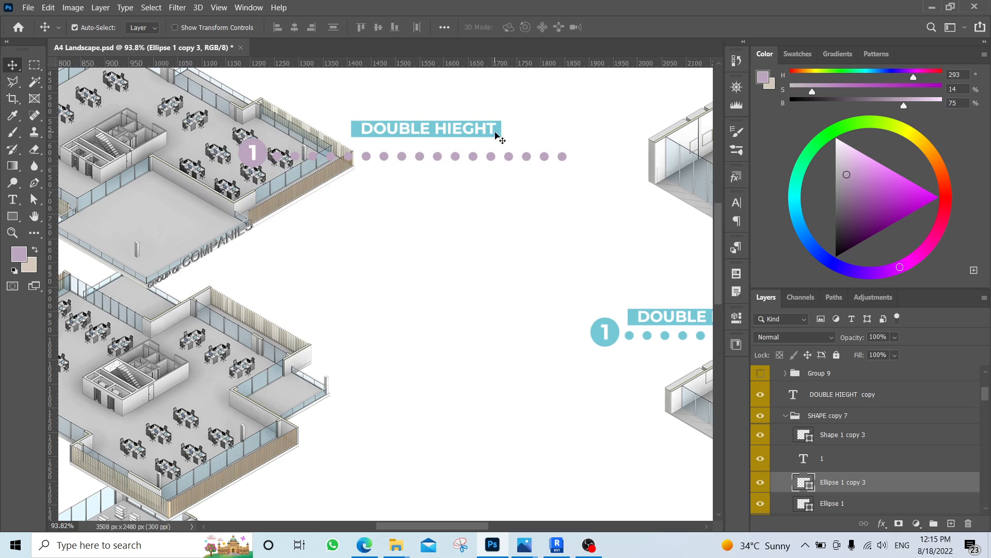
# - Fill the copied DOUBLE HIEGHT label's background box, Layer 18 copy 3, with the purple foreground colour and clear the selection
pyautogui.keyDown('ctrl'); pyautogui.click(499, 137); pyautogui.keyUp('ctrl')
pyautogui.keyDown('ctrl'); pyautogui.click(514, 142); pyautogui.keyUp('ctrl')
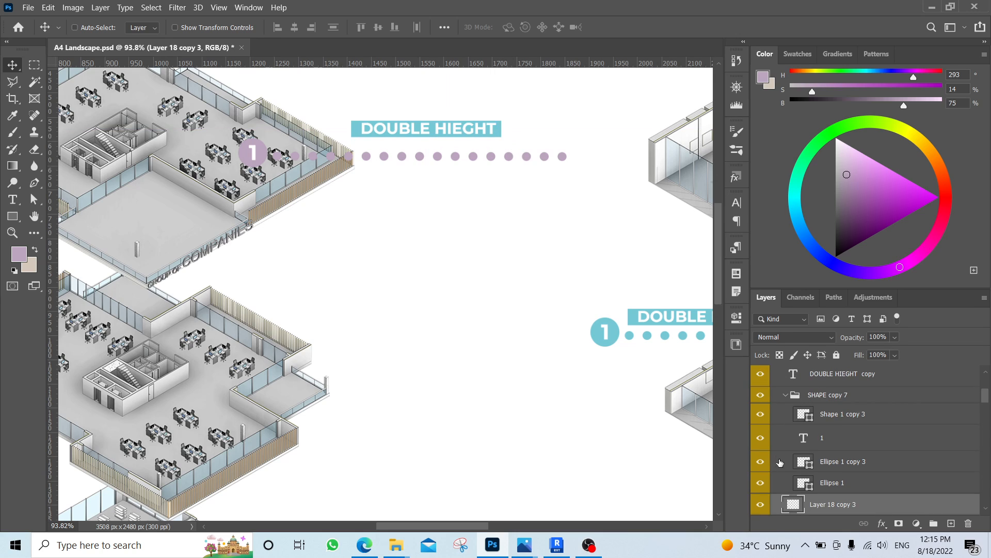
pyautogui.keyDown('ctrl'); pyautogui.click(792, 505); pyautogui.keyUp('ctrl')
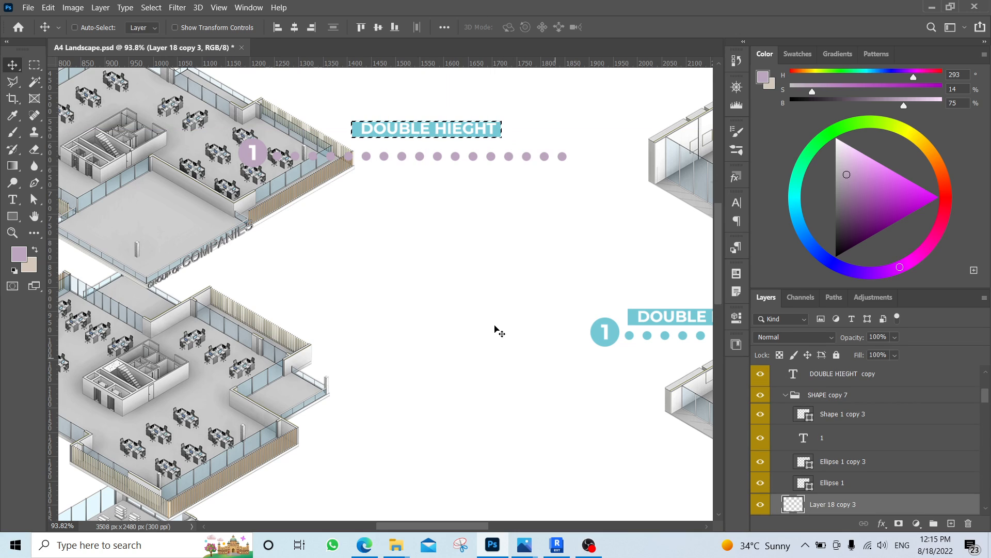
pyautogui.hotkey('alt', 'BackSpace')
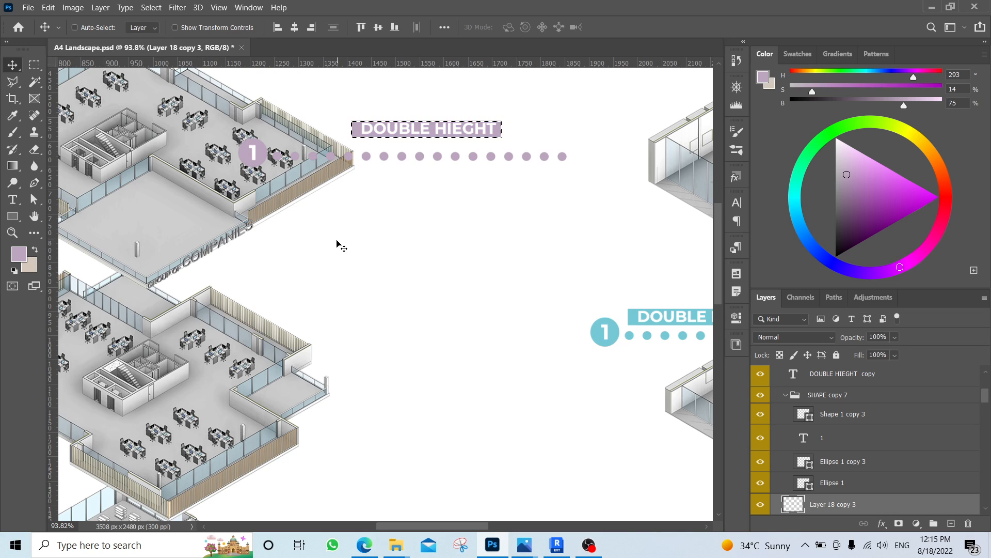
pyautogui.press('m')
pyautogui.keyDown('alt'); pyautogui.scroll(-3, 383, 222); pyautogui.keyUp('alt')
pyautogui.press('v')
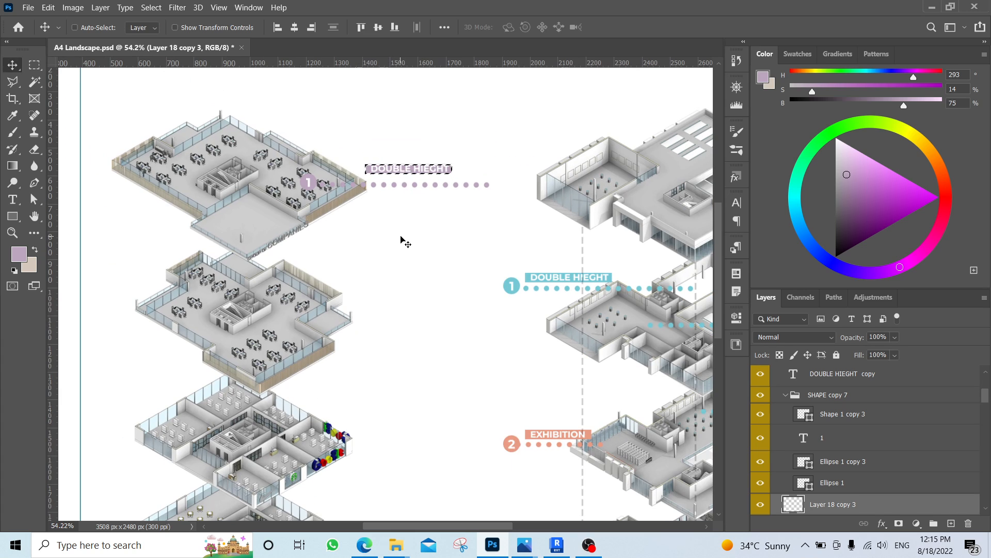
pyautogui.hotkey('ctrl', 'd')
pyautogui.press('m')
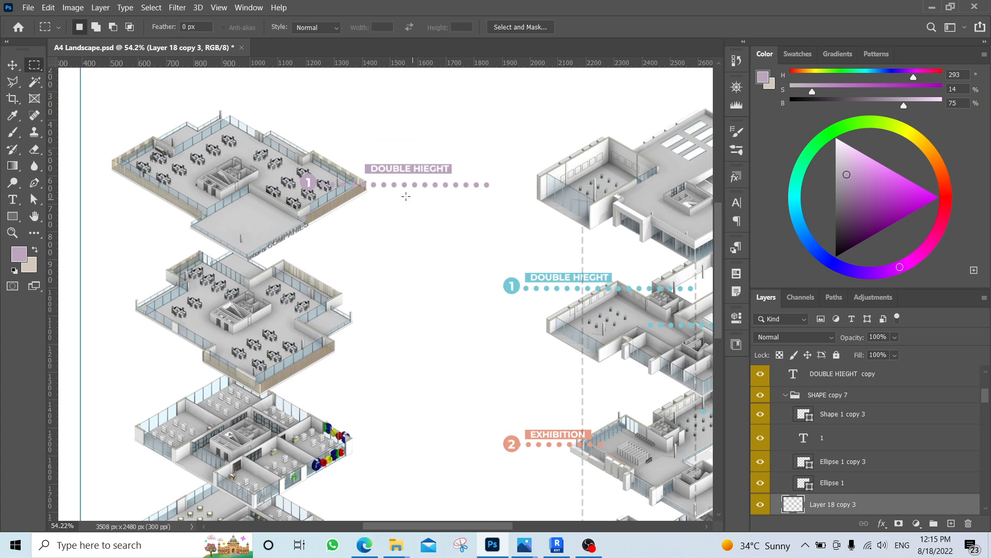
pyautogui.keyDown('alt'); pyautogui.scroll(3, 416, 199); pyautogui.keyUp('alt')
pyautogui.press('v')
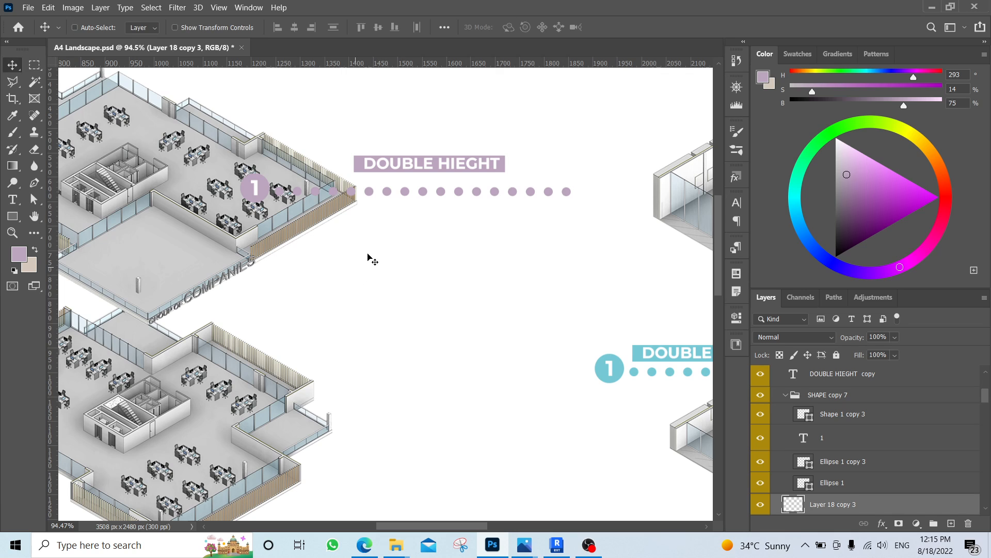
# - Move the purple dotted leader line down so it extends outward from the bottom COM floor
pyautogui.keyDown('alt'); pyautogui.scroll(-5, 370, 261); pyautogui.keyUp('alt')
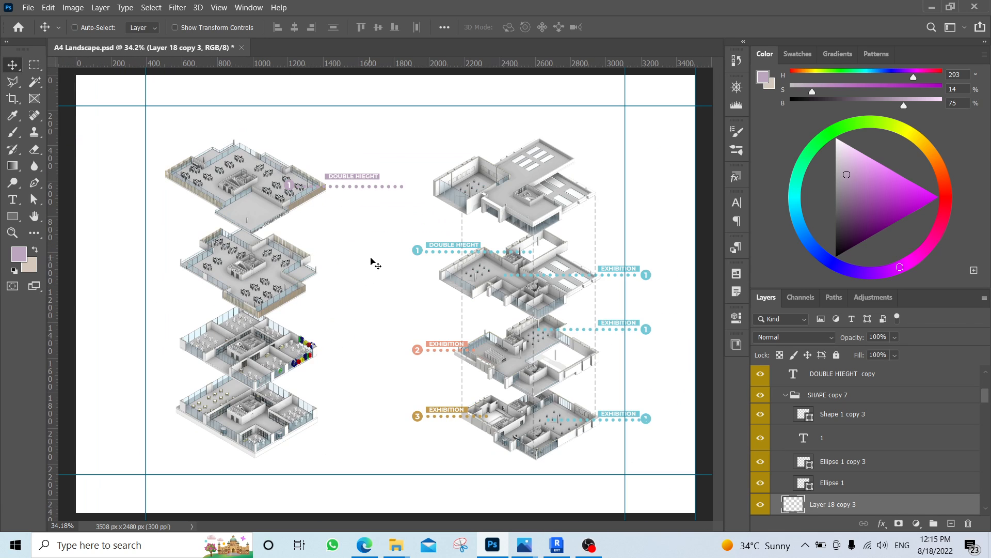
pyautogui.keyDown('ctrl'); pyautogui.click(385, 197); pyautogui.keyUp('ctrl')
pyautogui.keyDown('ctrl'); pyautogui.moveTo(391, 192); pyautogui.dragTo(374, 451); pyautogui.keyUp('ctrl')
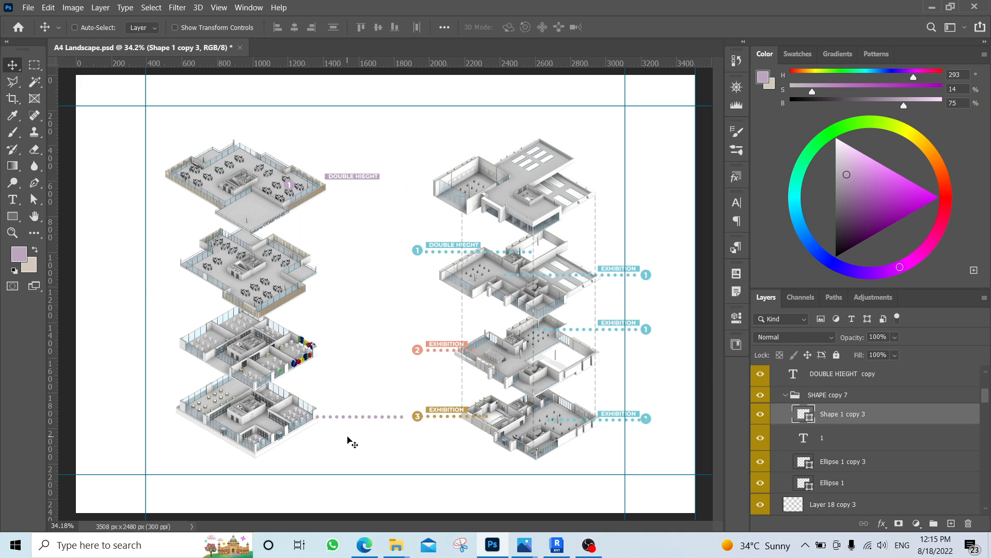
pyautogui.keyDown('alt'); pyautogui.scroll(3, 347, 436); pyautogui.keyUp('alt')
pyautogui.moveTo(333, 416)
pyautogui.mouseDown()
pyautogui.moveTo(330, 409)
pyautogui.moveTo(329, 419)
pyautogui.mouseUp()
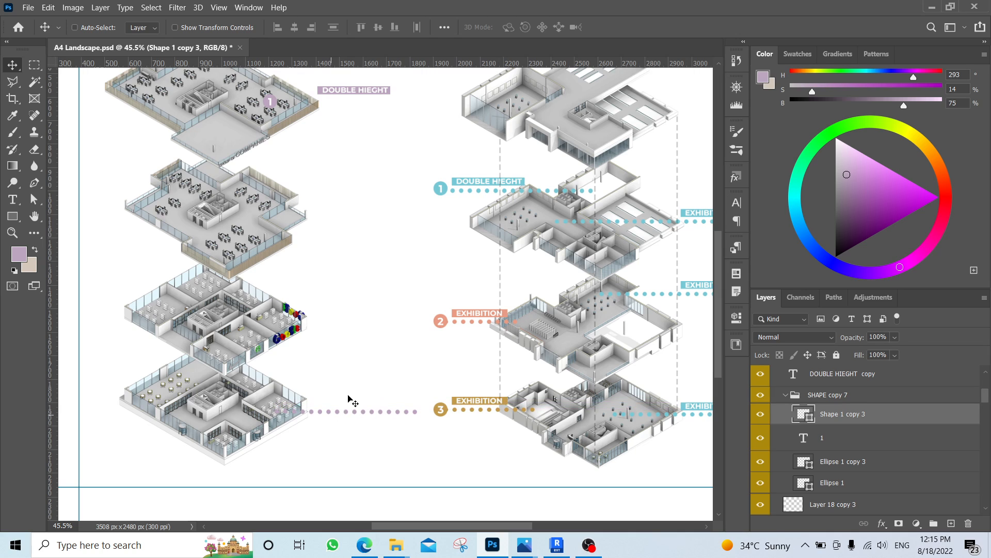
# - Shorten the bottom COM floor's purple dotted leader line by moving its outer end point closer to the floor
pyautogui.keyDown('alt'); pyautogui.scroll(4, 373, 419); pyautogui.keyUp('alt')
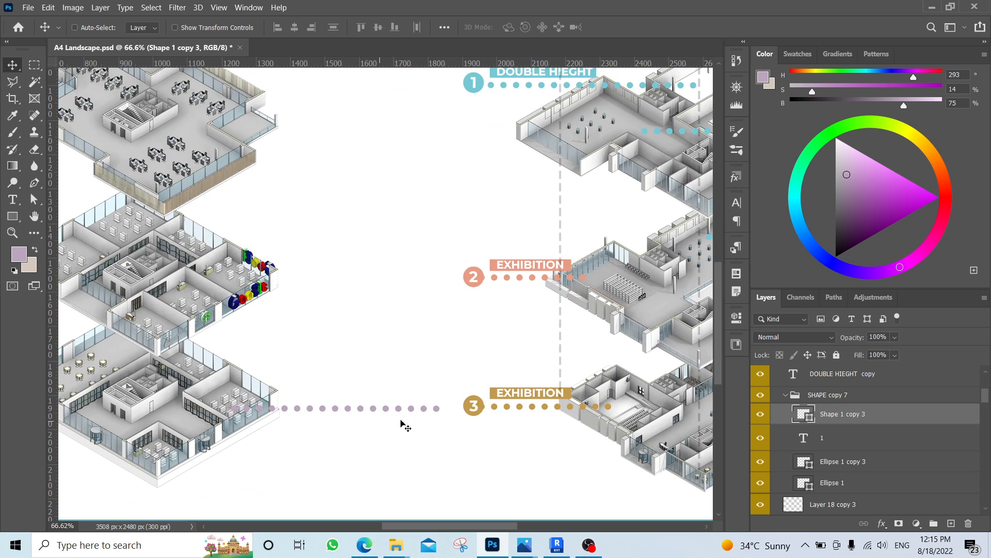
pyautogui.press('a')
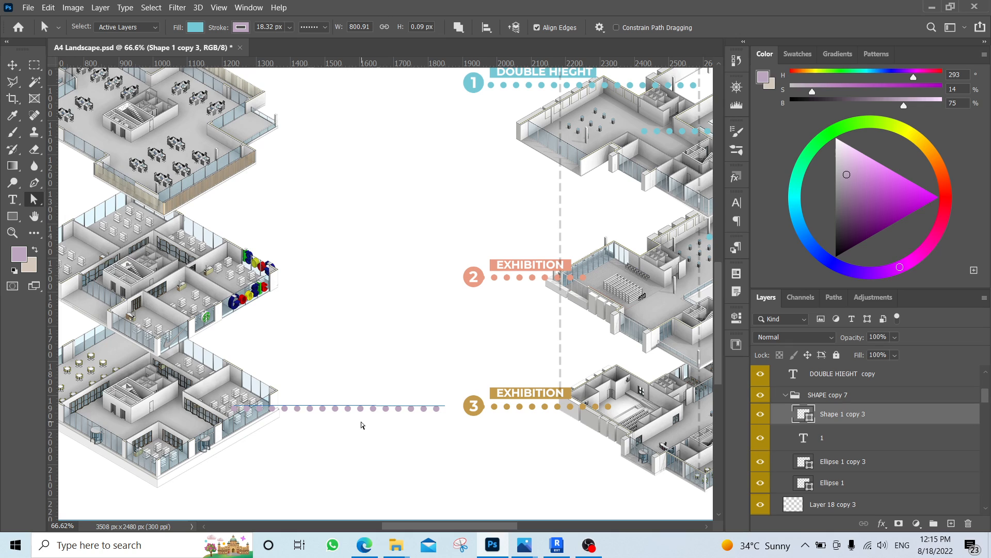
pyautogui.rightClick(34, 199)
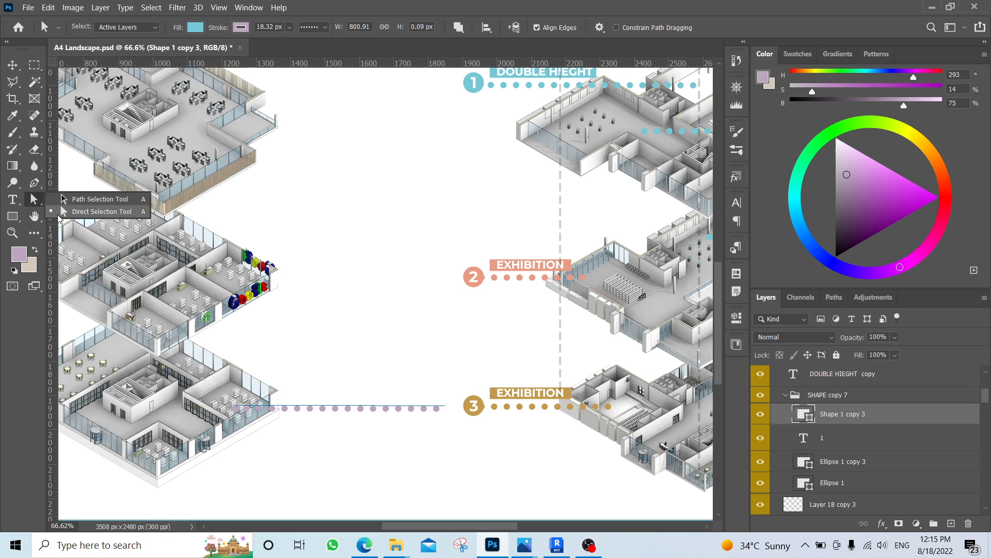
pyautogui.moveTo(426, 376); pyautogui.dragTo(466, 464)
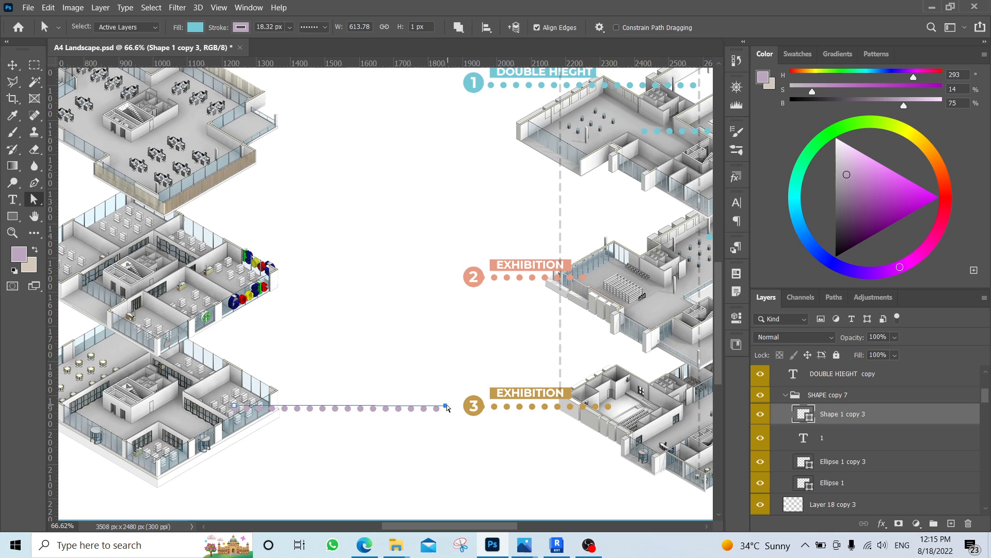
pyautogui.moveTo(448, 407); pyautogui.dragTo(359, 405)
pyautogui.keyDown('alt'); pyautogui.scroll(-3, 354, 295); pyautogui.keyUp('alt')
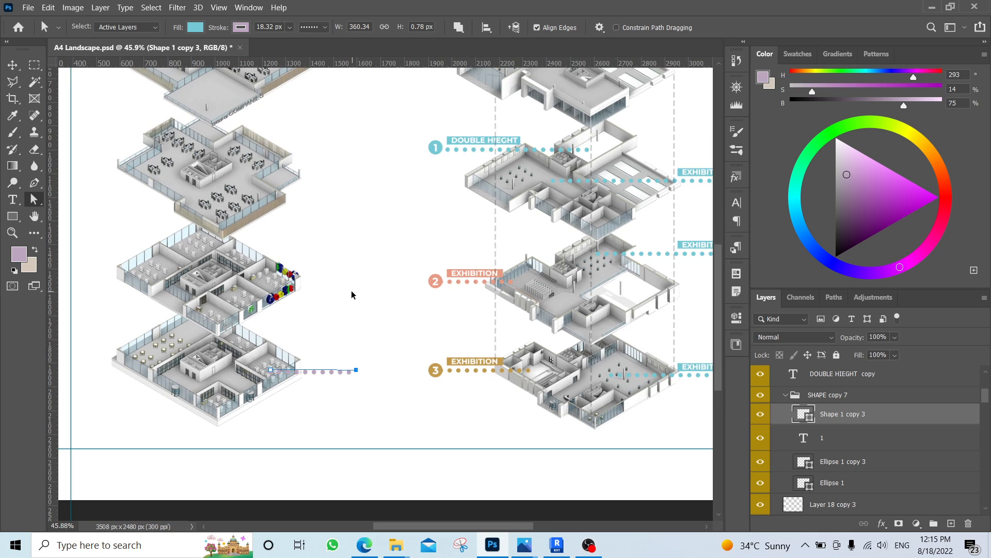
pyautogui.press('v')
pyautogui.keyDown('alt'); pyautogui.scroll(-2, 315, 209); pyautogui.keyUp('alt')
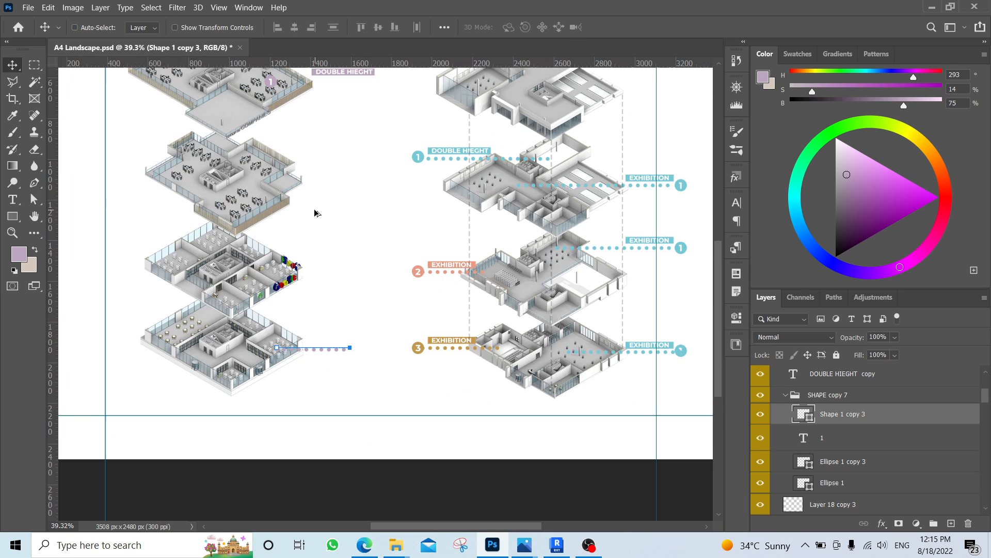
pyautogui.click(836, 459)
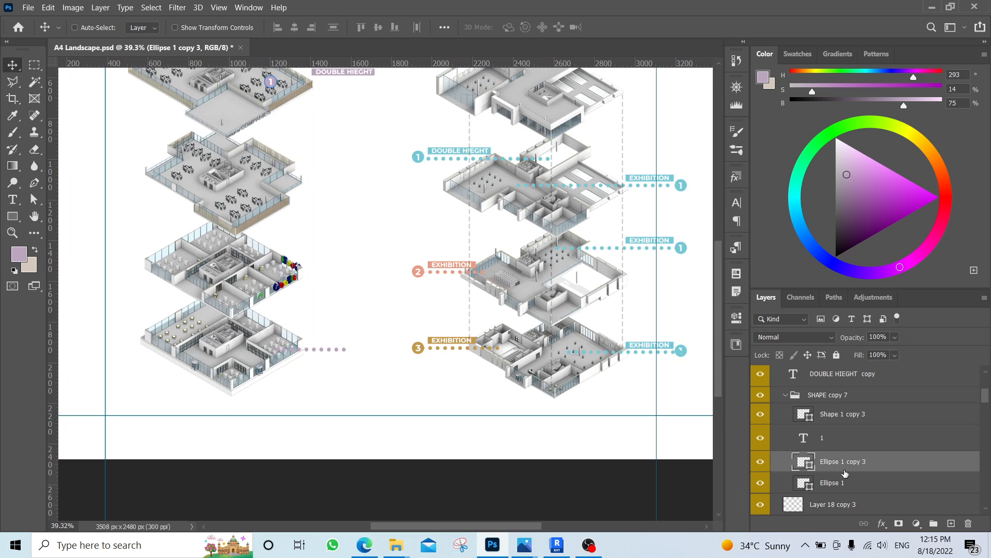
pyautogui.keyDown('shift'); pyautogui.click(842, 483); pyautogui.keyUp('shift')
pyautogui.moveTo(329, 159); pyautogui.dragTo(394, 387)
pyautogui.hotkey('ctrl', 'z')
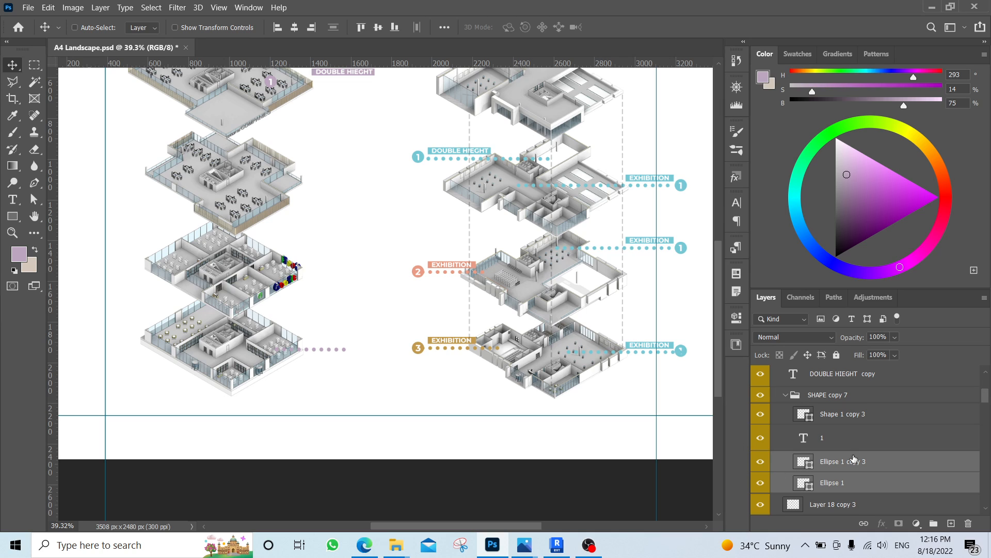
# - Move the purple circle Ellipse 1 copy 3 and its number 1 to the outer end of the bottom COM floor's leader line
pyautogui.click(761, 463)
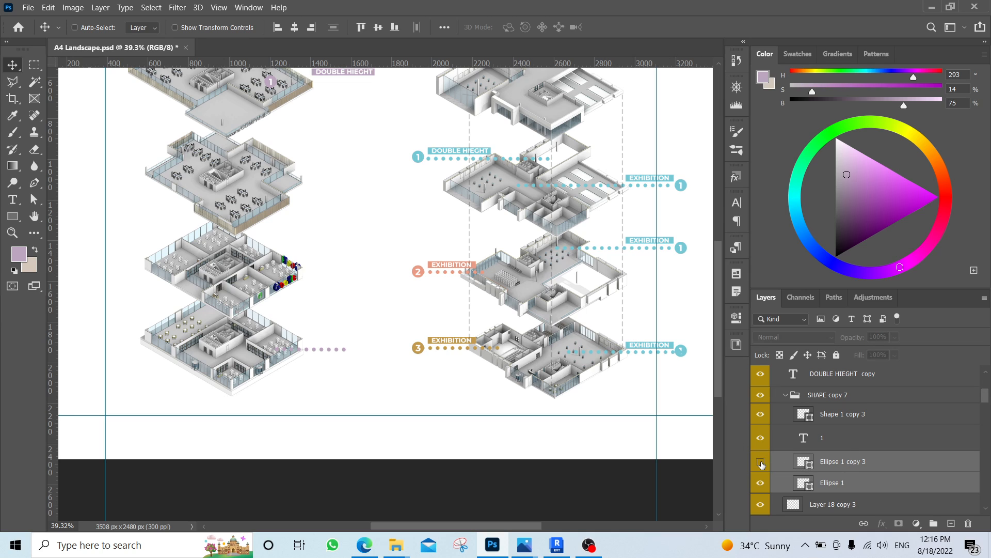
pyautogui.click(839, 463)
pyautogui.keyDown('shift'); pyautogui.click(832, 442); pyautogui.keyUp('shift')
pyautogui.moveTo(402, 240); pyautogui.dragTo(469, 446)
pyautogui.keyDown('alt'); pyautogui.scroll(4, 378, 403); pyautogui.keyUp('alt')
pyautogui.moveTo(331, 300); pyautogui.dragTo(345, 318)
pyautogui.hotkey('ctrl', '-')
pyautogui.hotkey('ctrl', '-')
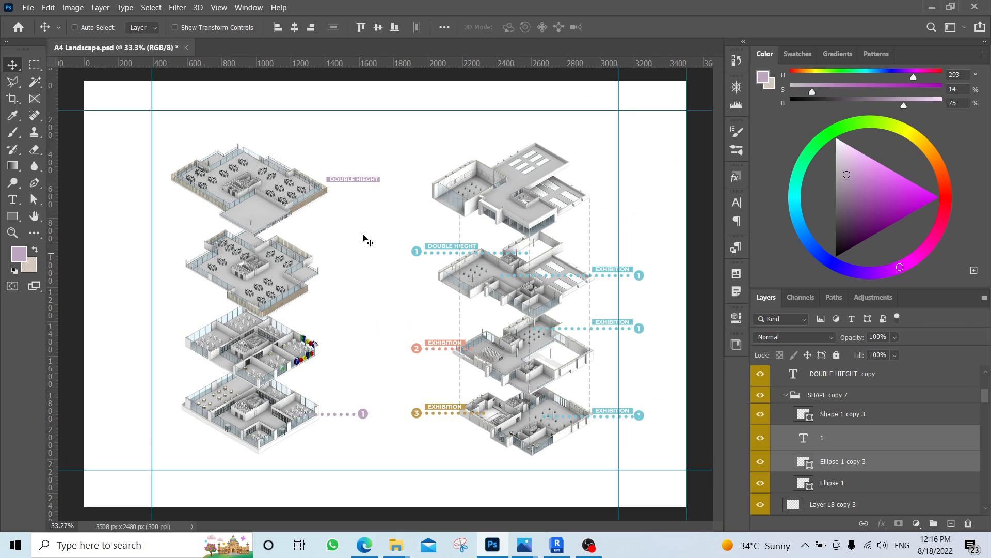
# - Check which layers hold the purple number circle and the DOUBLE HIEGHT label's background by toggling their visibility
pyautogui.click(857, 463)
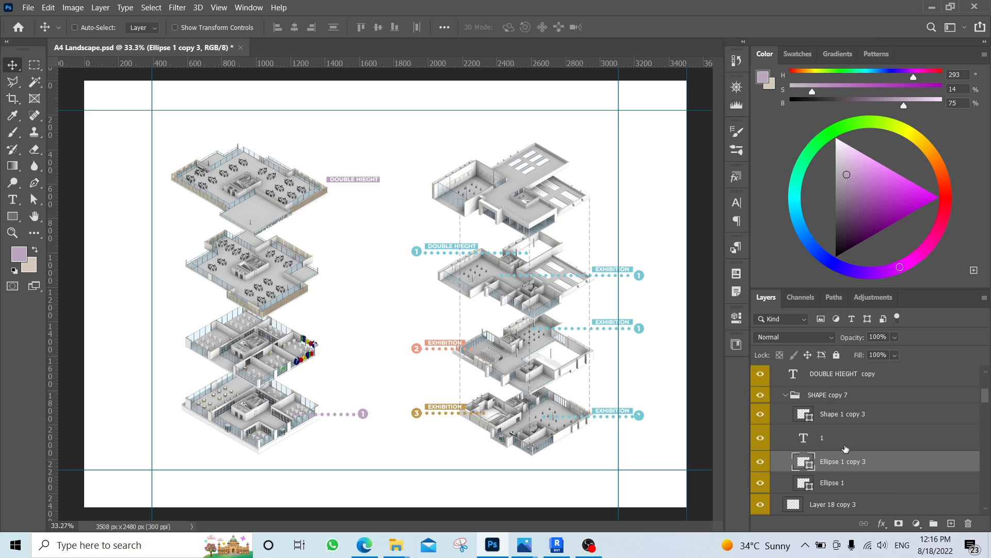
pyautogui.click(760, 461)
pyautogui.click(760, 462)
pyautogui.keyDown('ctrl'); pyautogui.click(355, 187); pyautogui.keyUp('ctrl')
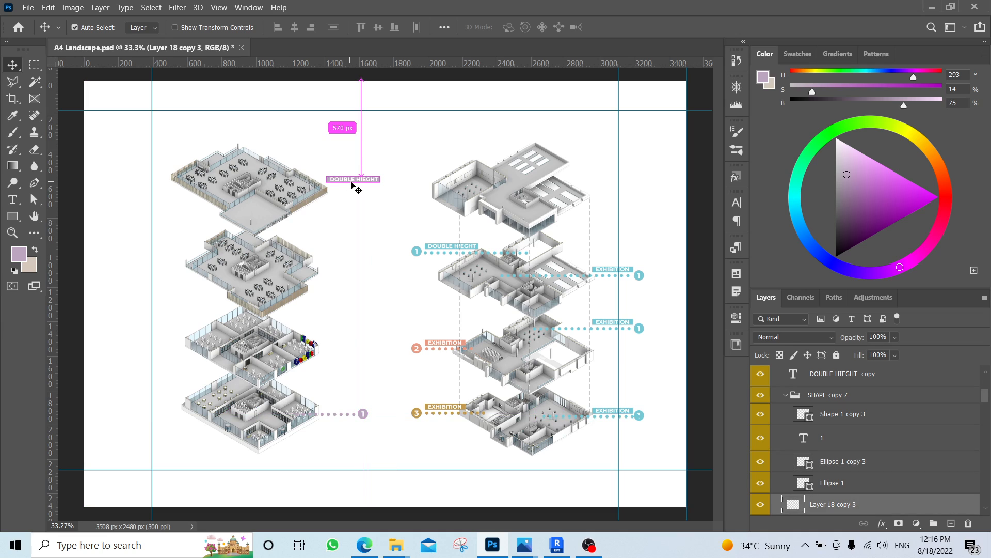
pyautogui.scroll(-3, 811, 482)
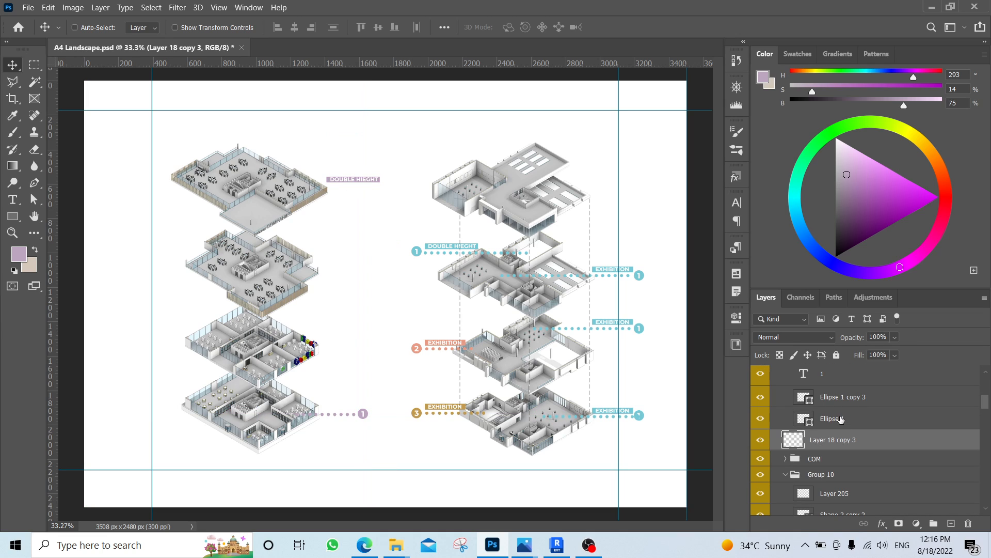
pyautogui.click(760, 440)
pyautogui.scroll(2, 830, 448)
pyautogui.scroll(-1, 847, 480)
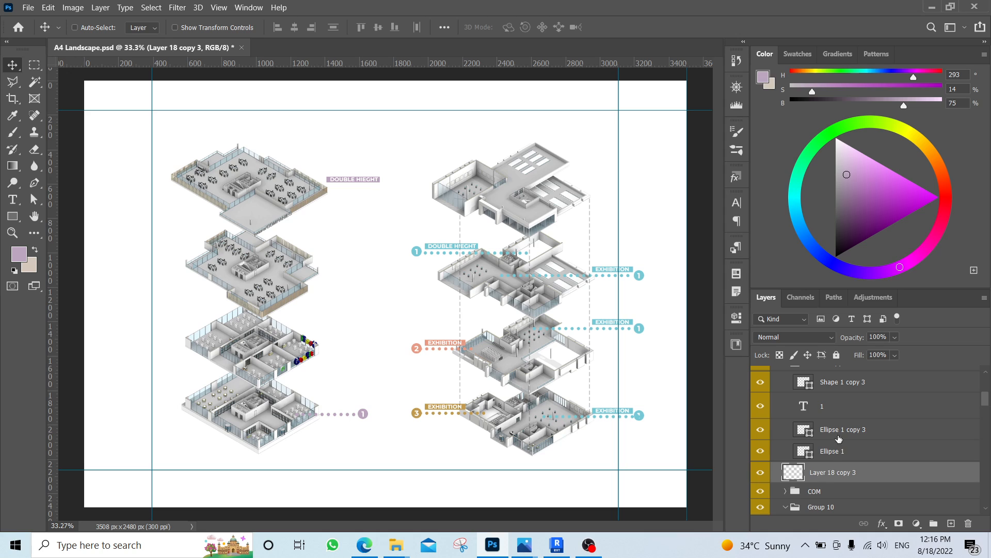
pyautogui.scroll(3, 842, 429)
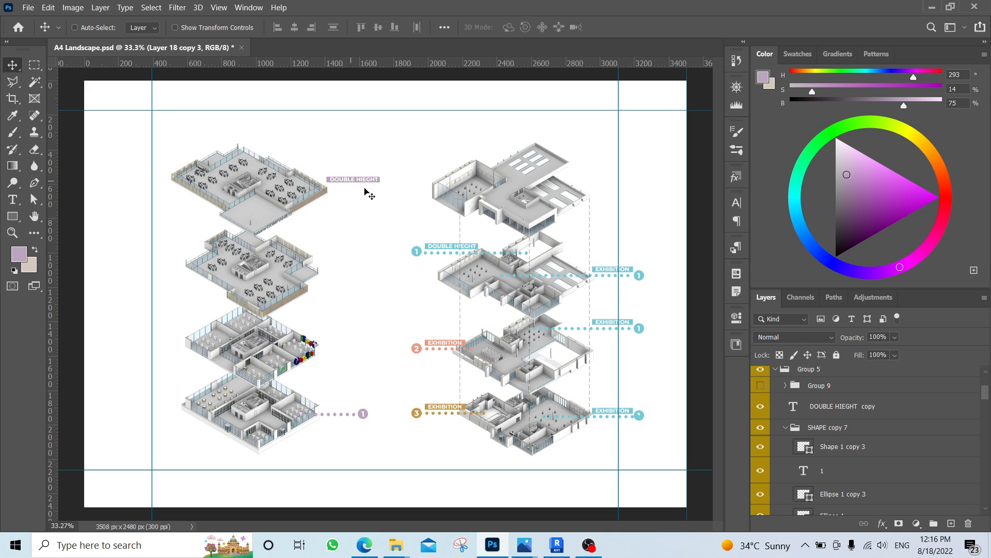
pyautogui.scroll(-3, 857, 480)
# - Select the purple DOUBLE HIEGHT text with its background box, Layer 18 copy 3, and move them down together
pyautogui.keyDown('alt'); pyautogui.scroll(4, 380, 181); pyautogui.keyUp('alt')
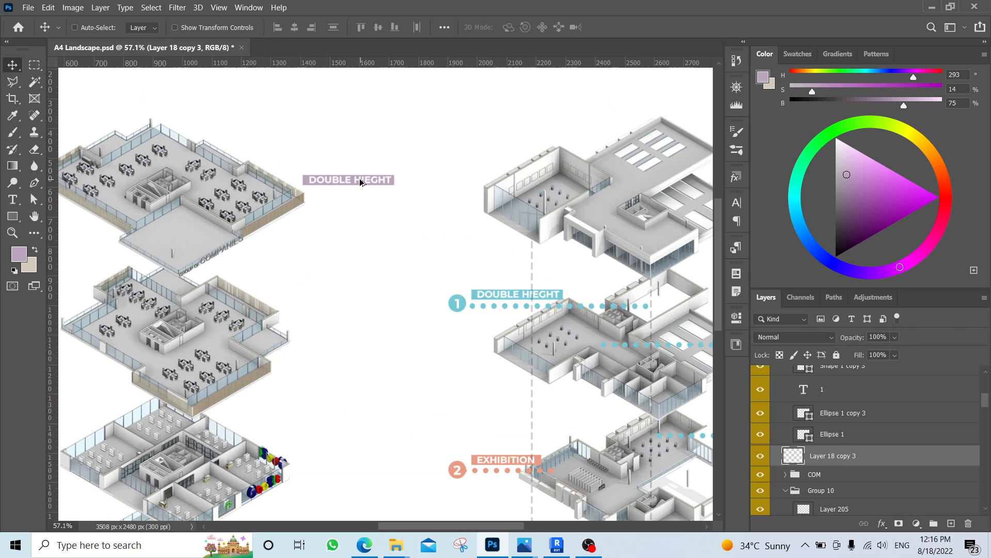
pyautogui.keyDown('ctrl'); pyautogui.click(352, 182); pyautogui.keyUp('ctrl')
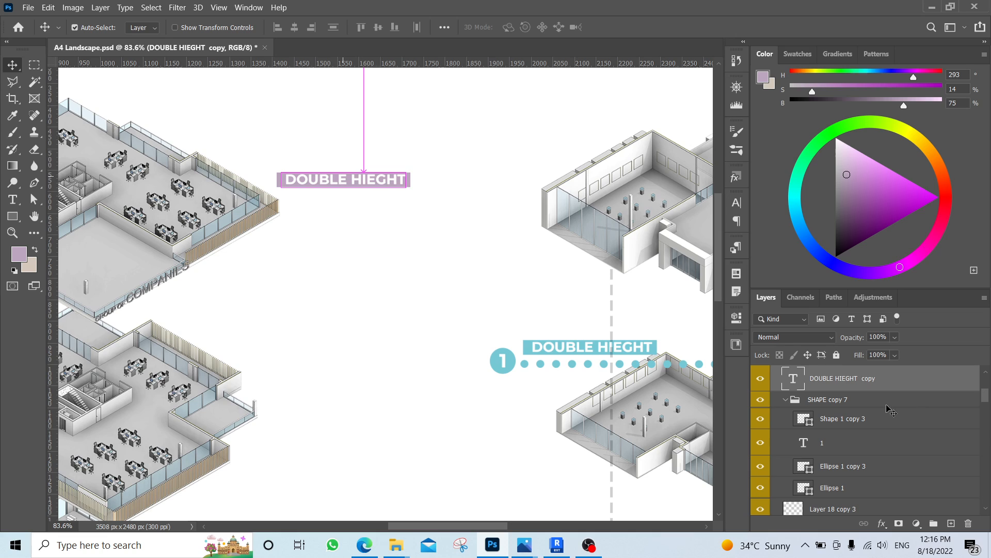
pyautogui.scroll(-3, 861, 444)
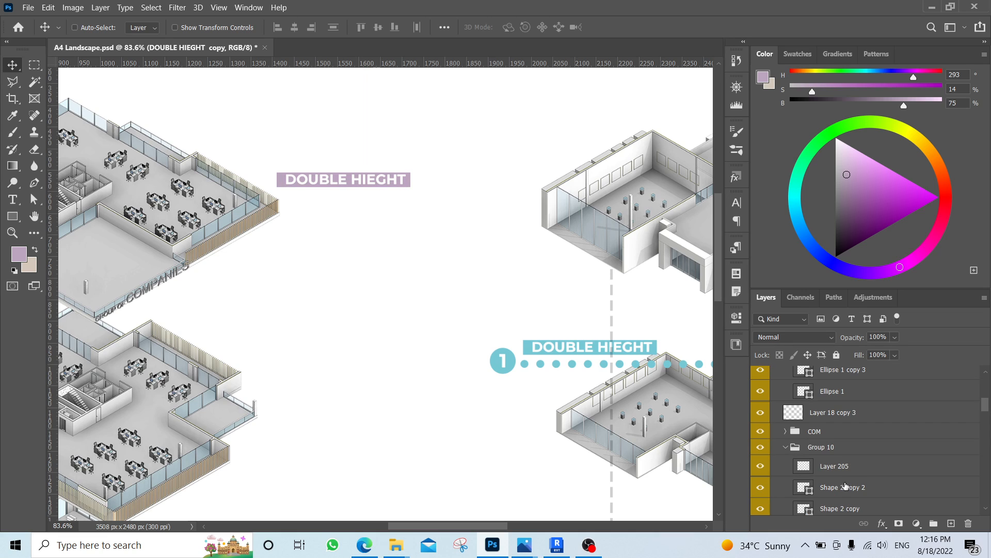
pyautogui.keyDown('ctrl'); pyautogui.click(851, 413); pyautogui.keyUp('ctrl')
pyautogui.moveTo(416, 273); pyautogui.dragTo(420, 410)
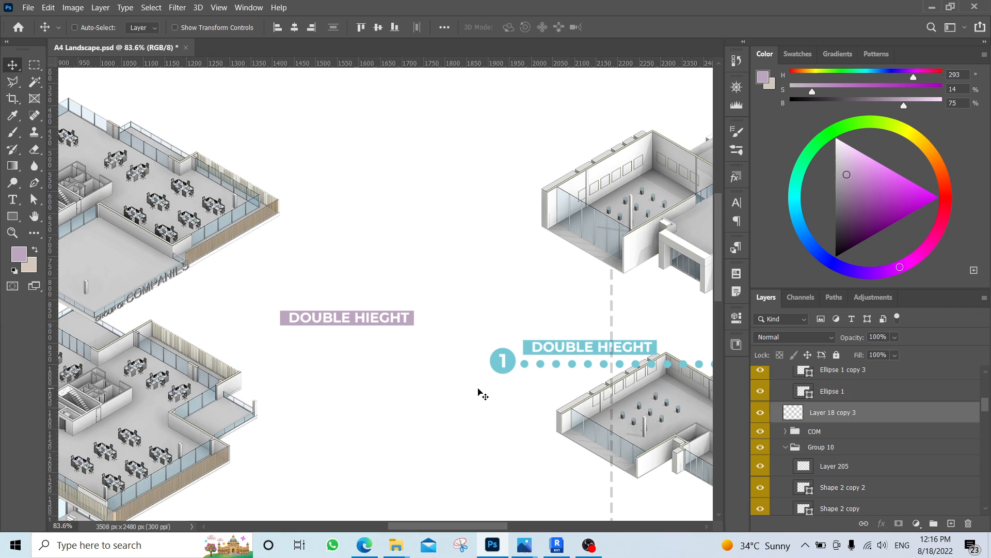
# - Group the purple DOUBLE HIEGHT text and its background box, and name the group text
pyautogui.hotkey('ctrl', 'g')
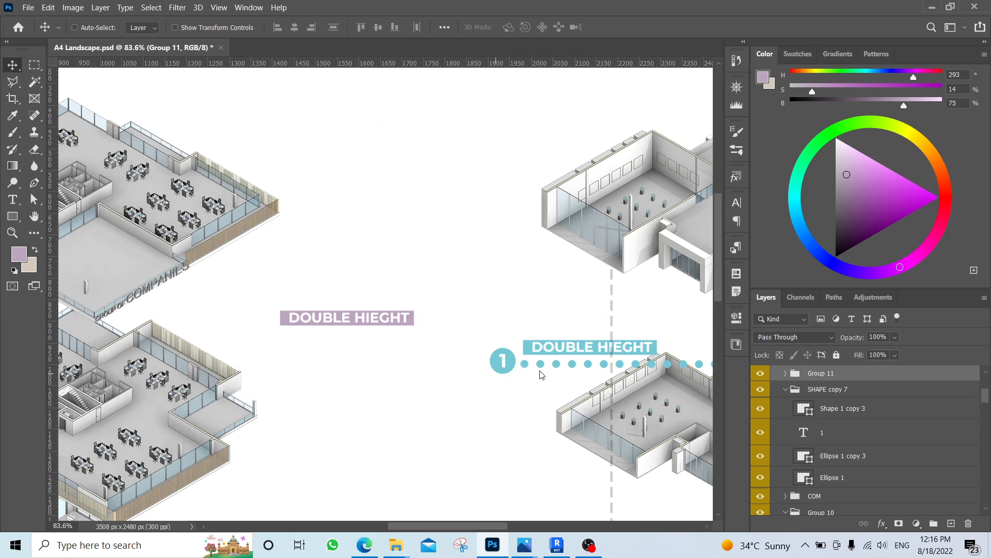
pyautogui.doubleClick(812, 374)
pyautogui.write('text')
pyautogui.press('Return')
pyautogui.hotkey('ctrl', '-')
pyautogui.hotkey('ctrl', '-')
pyautogui.hotkey('ctrl', '-')
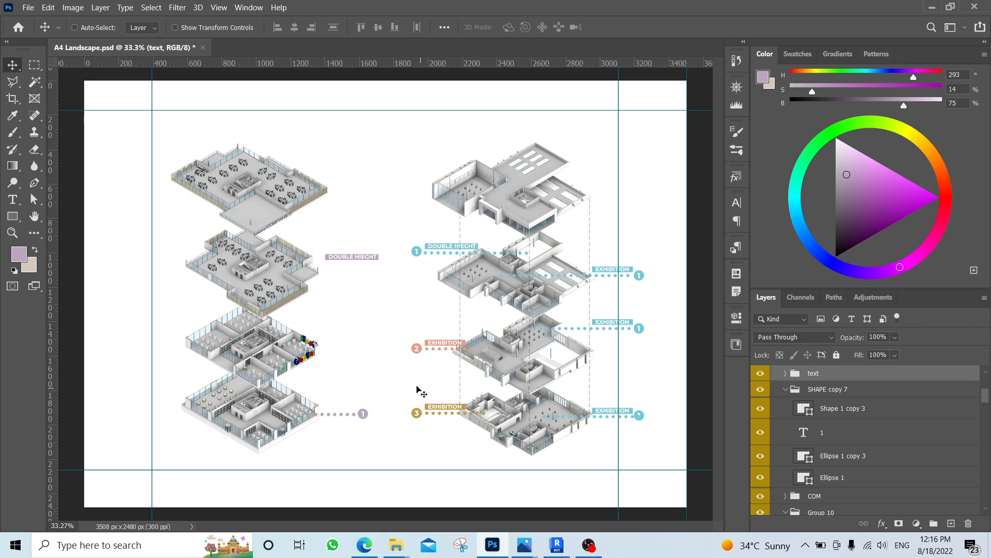
# - Move the text group down to sit just above the bottom COM floor's dotted leader line
pyautogui.moveTo(335, 283)
pyautogui.mouseDown()
pyautogui.moveTo(320, 329)
pyautogui.moveTo(318, 408)
pyautogui.mouseUp()
pyautogui.keyDown('alt'); pyautogui.scroll(3, 332, 406); pyautogui.keyUp('alt')
pyautogui.scroll(-1, 334, 405)
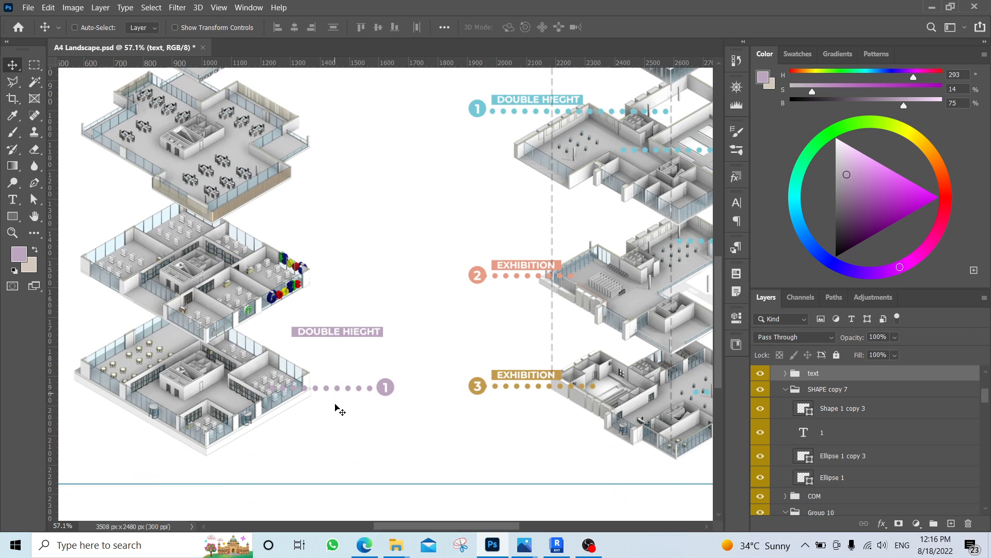
pyautogui.keyDown('alt'); pyautogui.scroll(3, 340, 410); pyautogui.keyUp('alt')
pyautogui.moveTo(354, 296); pyautogui.dragTo(339, 354)
pyautogui.keyDown('alt'); pyautogui.scroll(2, 222, 381); pyautogui.keyUp('alt')
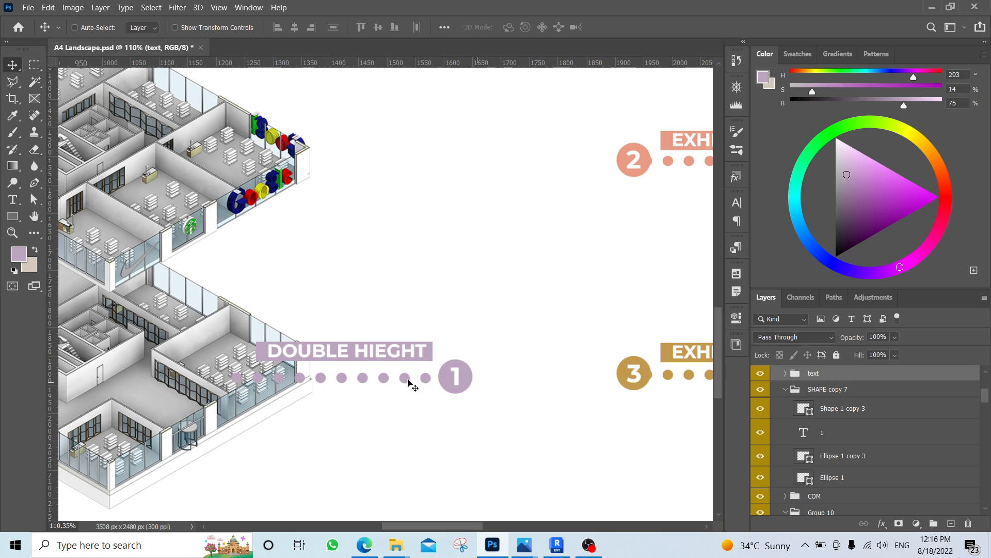
# - Replace the wording of the purple DOUBLE HIEGHT label at the bottom COM floor with RETAIL
pyautogui.keyDown('ctrl'); pyautogui.click(368, 357); pyautogui.keyUp('ctrl')
pyautogui.doubleClick(805, 395)
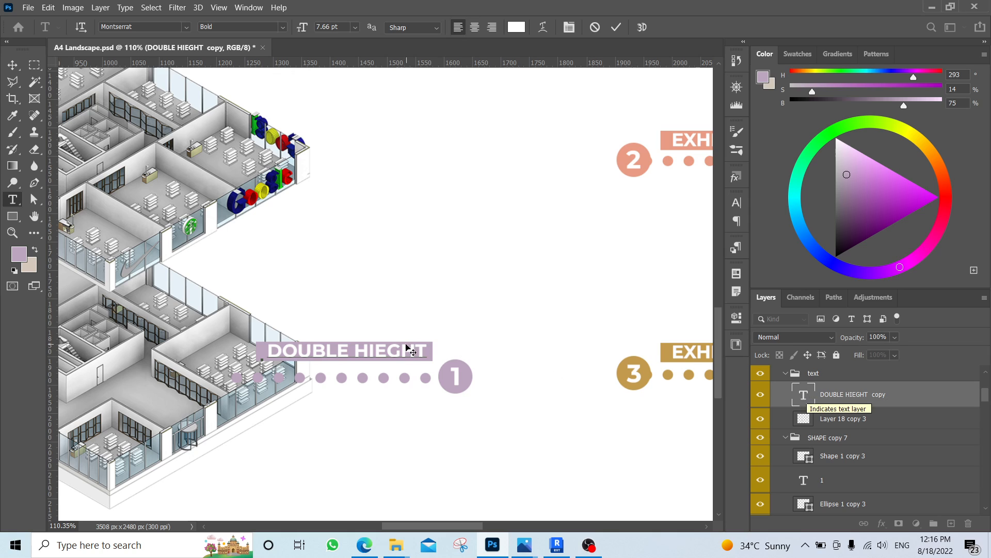
pyautogui.click(415, 346)
pyautogui.moveTo(419, 349); pyautogui.dragTo(269, 366)
pyautogui.write('RETAILS')
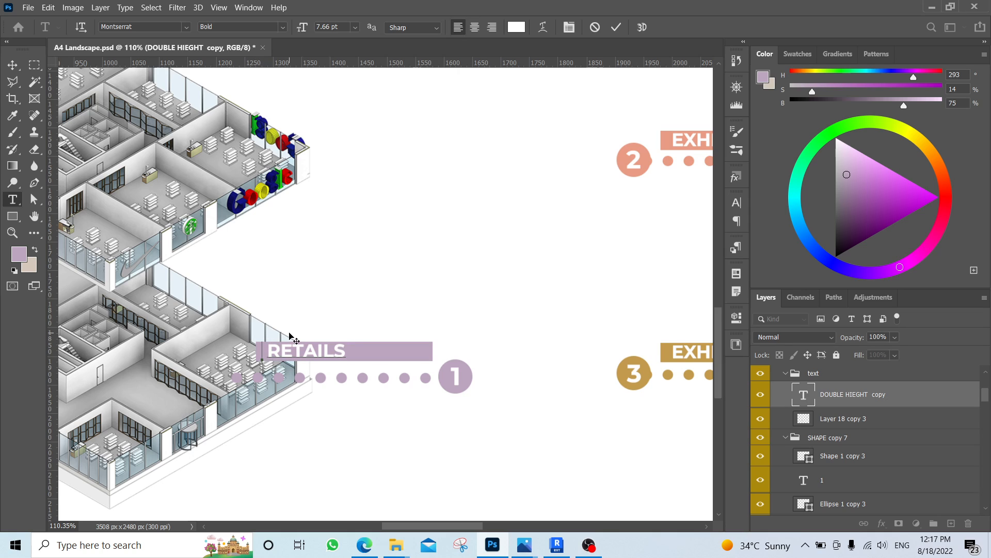
pyautogui.press('BackSpace')
pyautogui.click(617, 27)
# - Shift the RETAIL text toward the number 1 circle and narrow its background box to 52.64% width to fit
pyautogui.press('v')
pyautogui.moveTo(343, 329); pyautogui.dragTo(425, 329)
pyautogui.keyDown('ctrl'); pyautogui.click(303, 356); pyautogui.keyUp('ctrl')
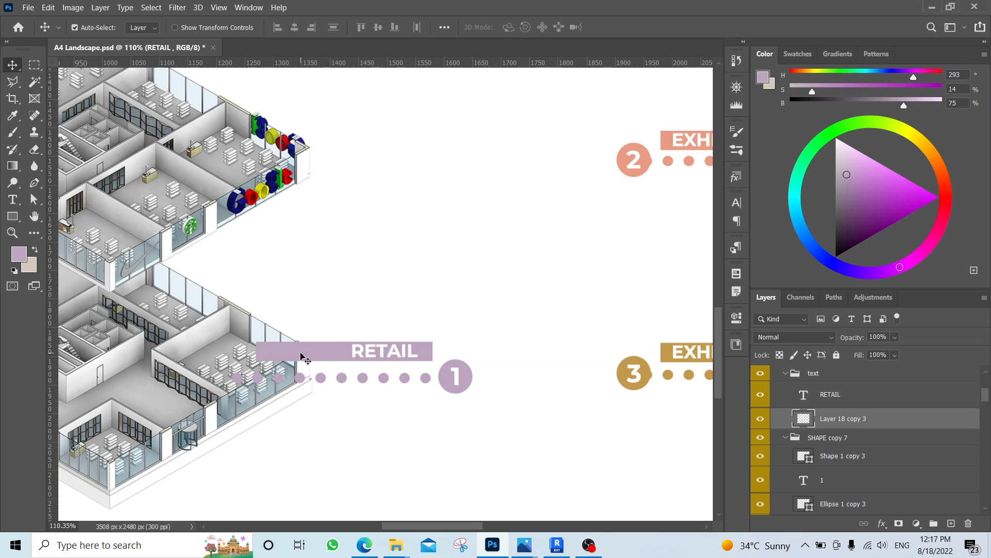
pyautogui.hotkey('ctrl', 't')
pyautogui.moveTo(257, 352); pyautogui.dragTo(335, 354)
pyautogui.press('Return')
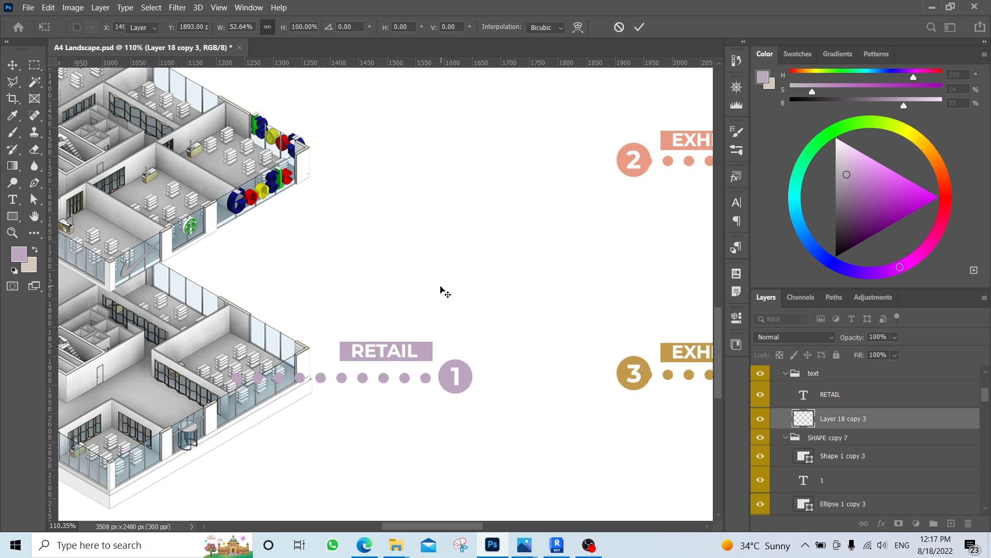
pyautogui.keyDown('alt'); pyautogui.scroll(-3, 440, 285); pyautogui.keyUp('alt')
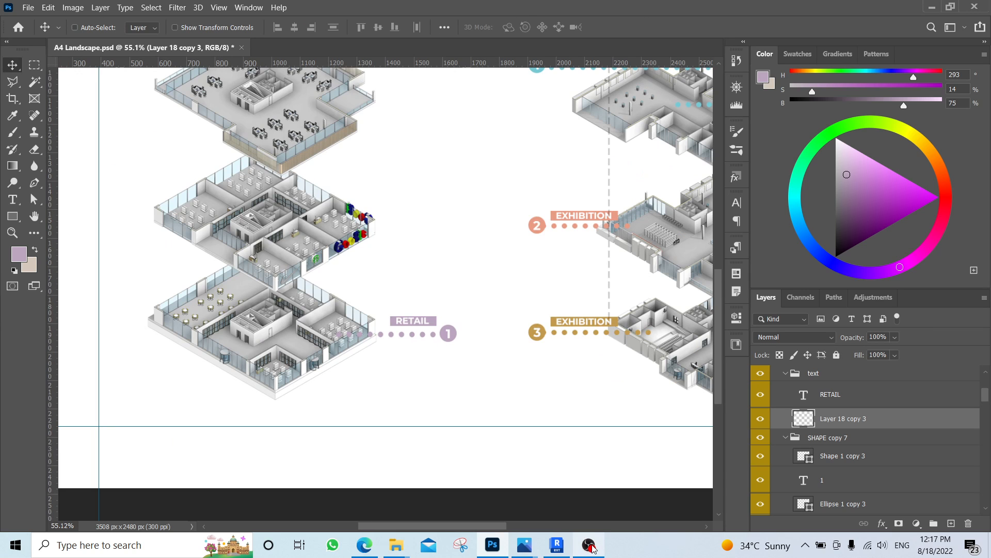